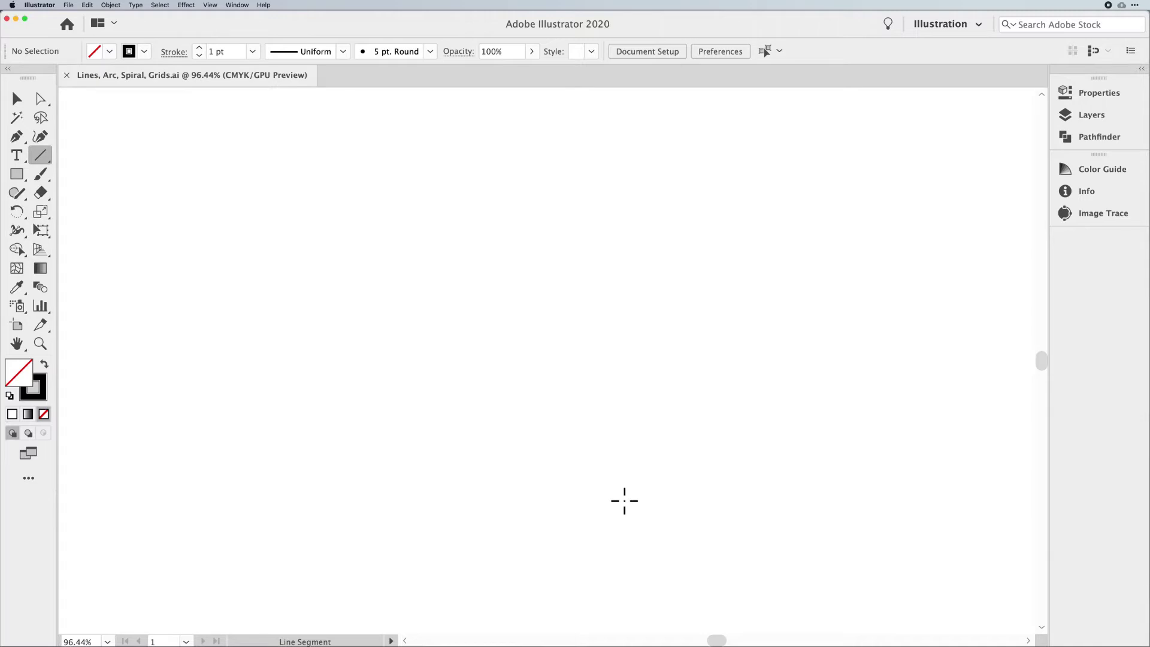
Tear off the Line Segment tool group as a floating panel over the canvas's upper area
left_click(39, 154)
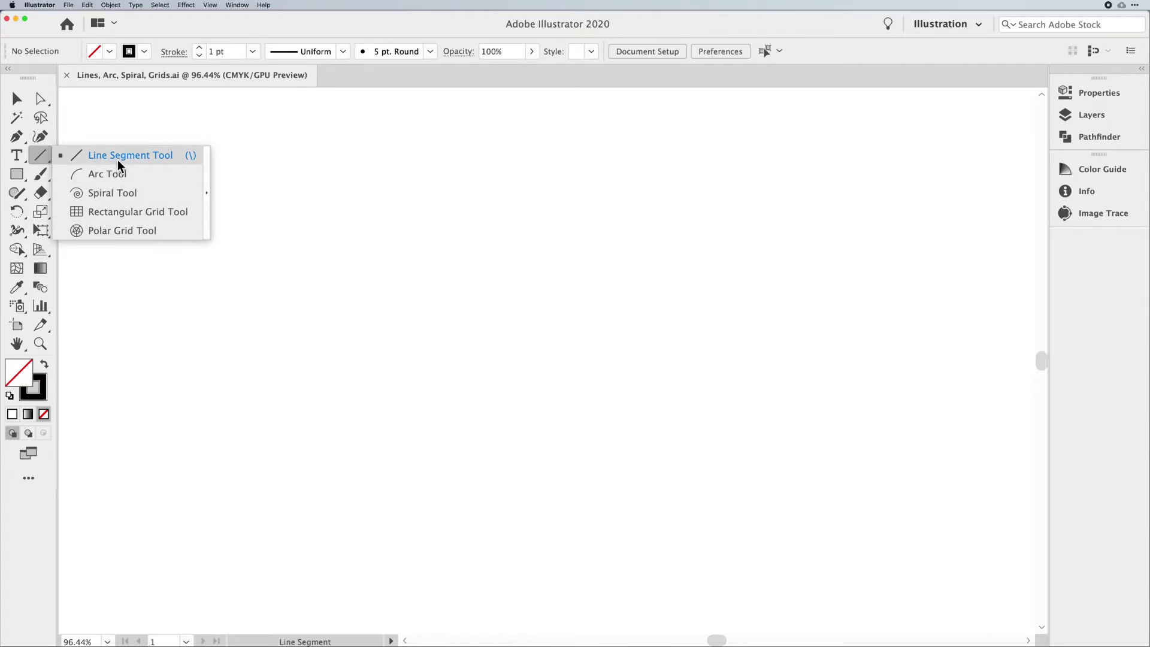
left_click(206, 154)
left_click_drag(107, 165, 174, 131)
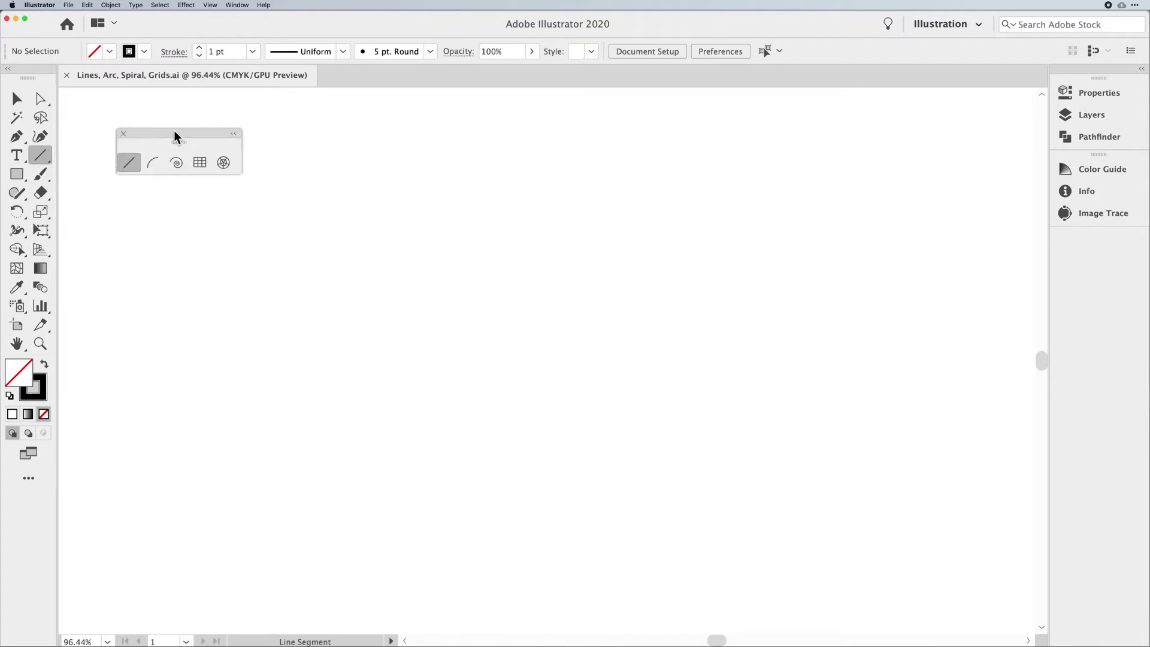
left_click(42, 157)
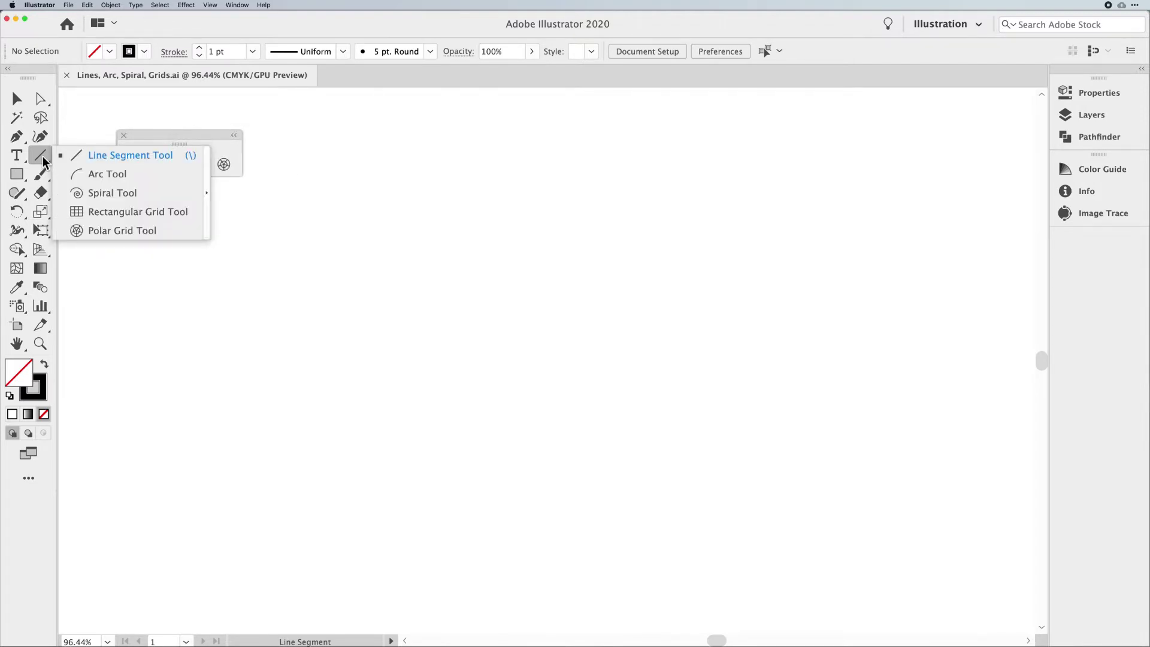
left_click(42, 156)
Switch the toolbar to Basic and check which tools are grouped with the Line Segment tool
left_click(237, 5)
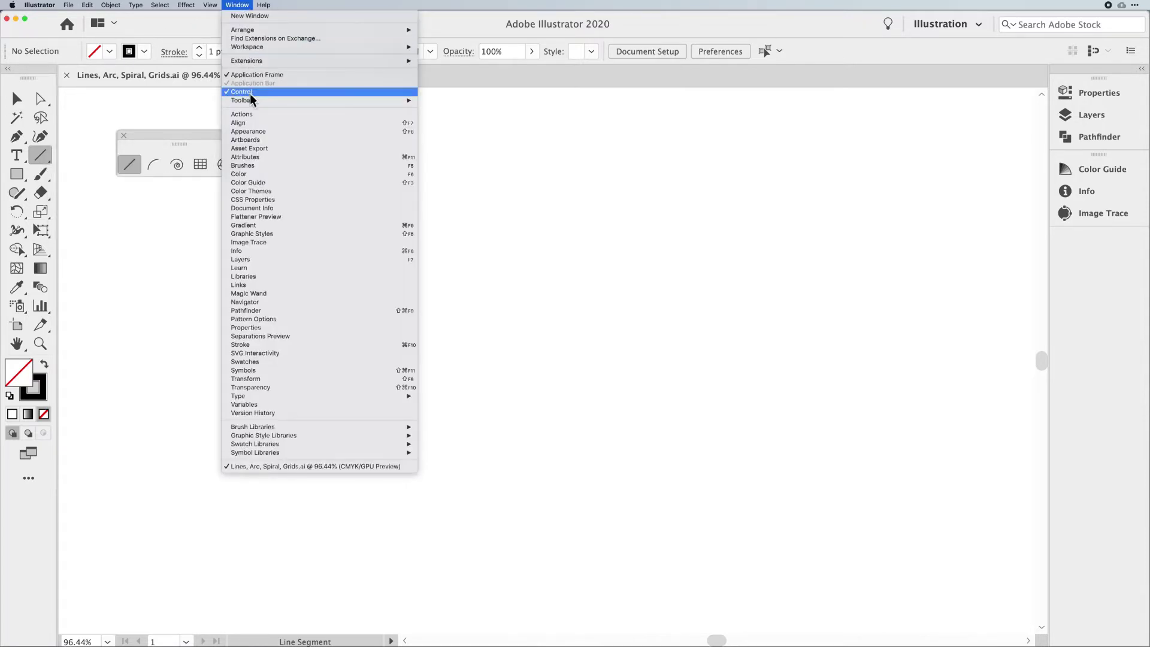
mouse_move(251, 101)
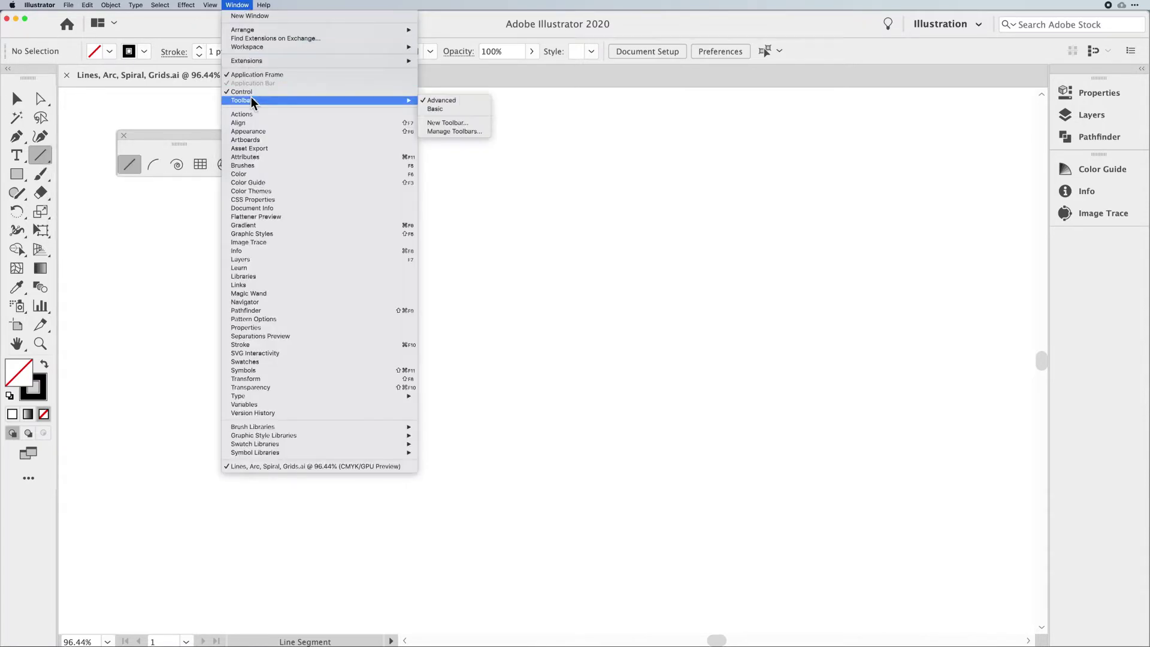
left_click(439, 109)
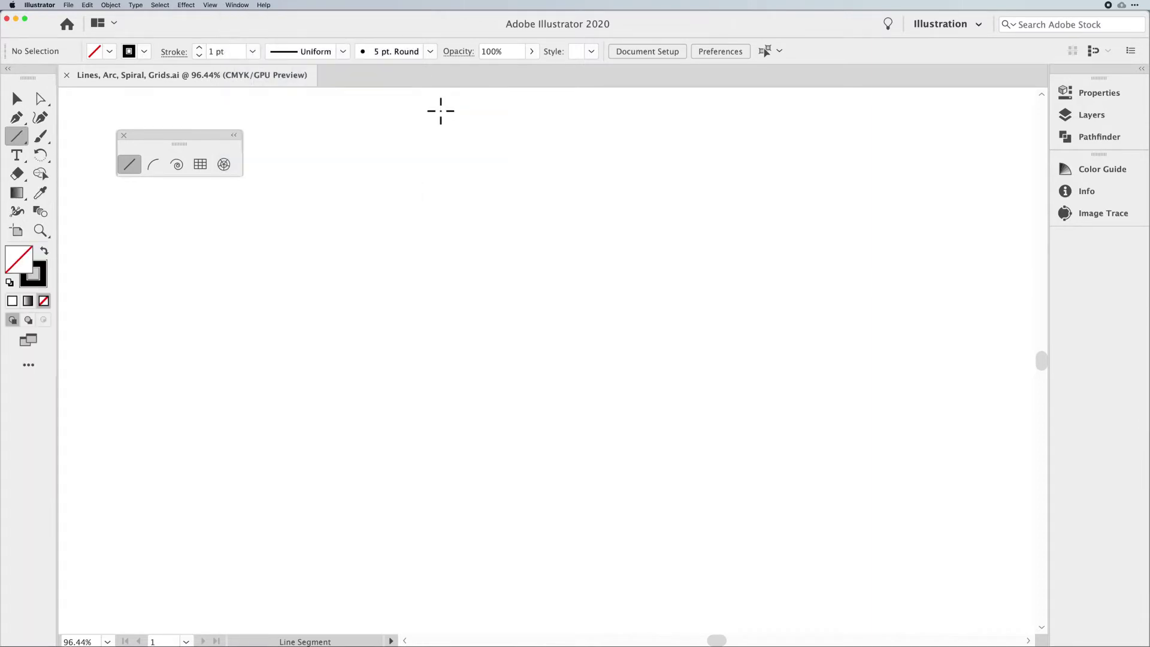
left_click(13, 138)
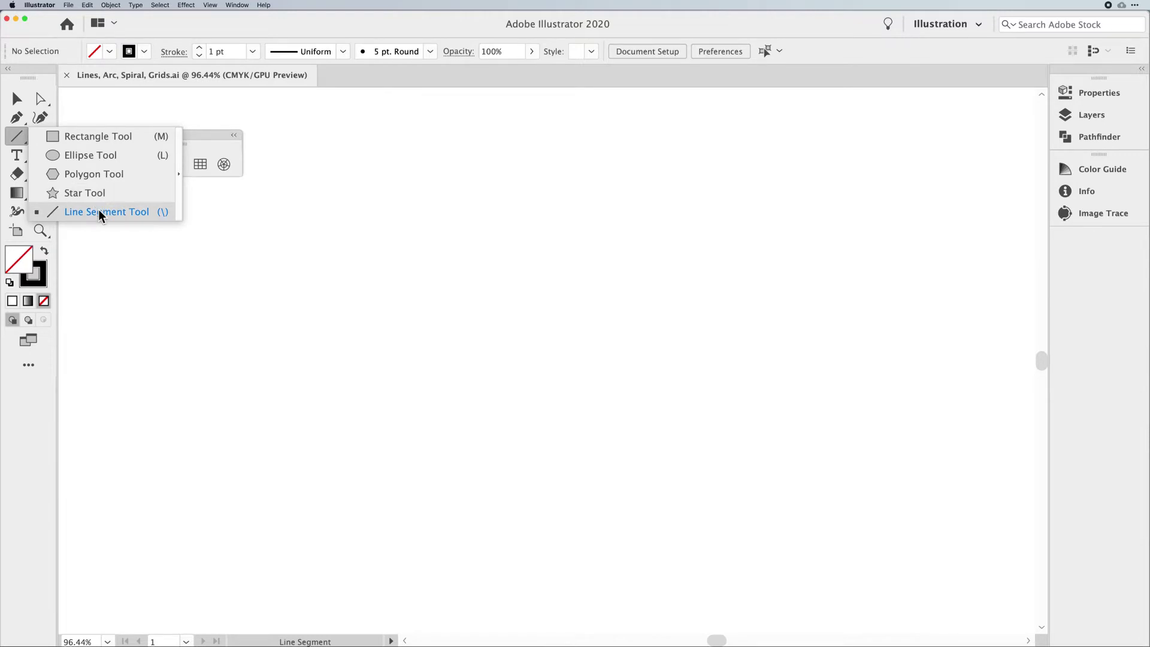
left_click(18, 134)
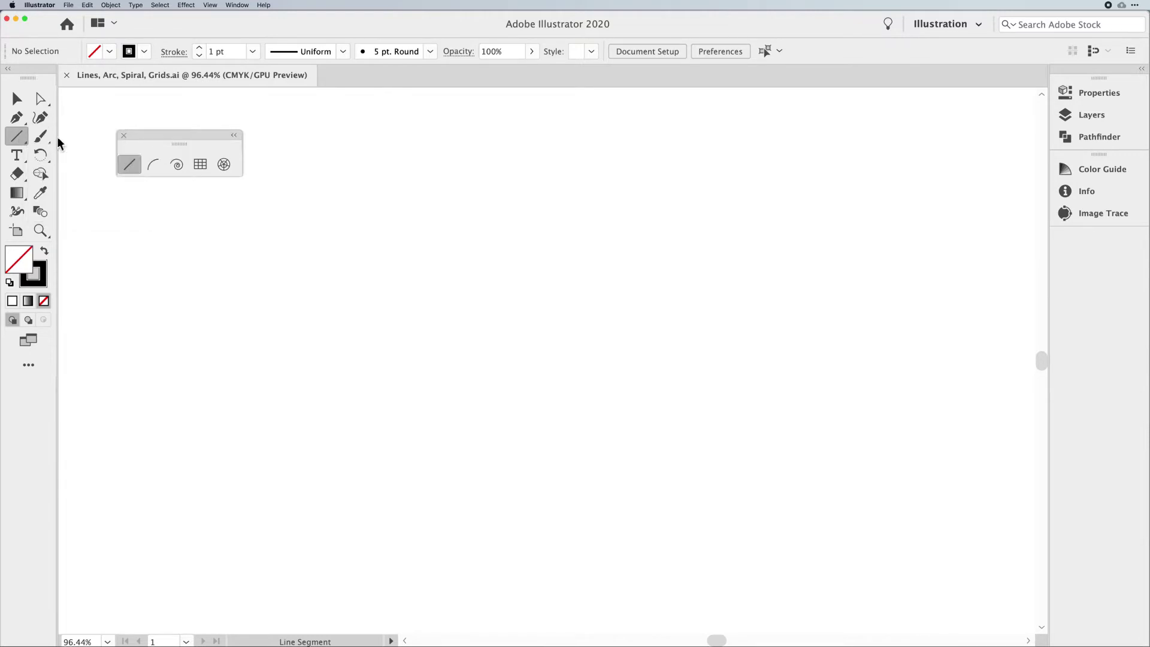
Restore the Advanced toolbar and tear off the Line Segment tool group again as a floating panel near the toolbar
left_click(237, 5)
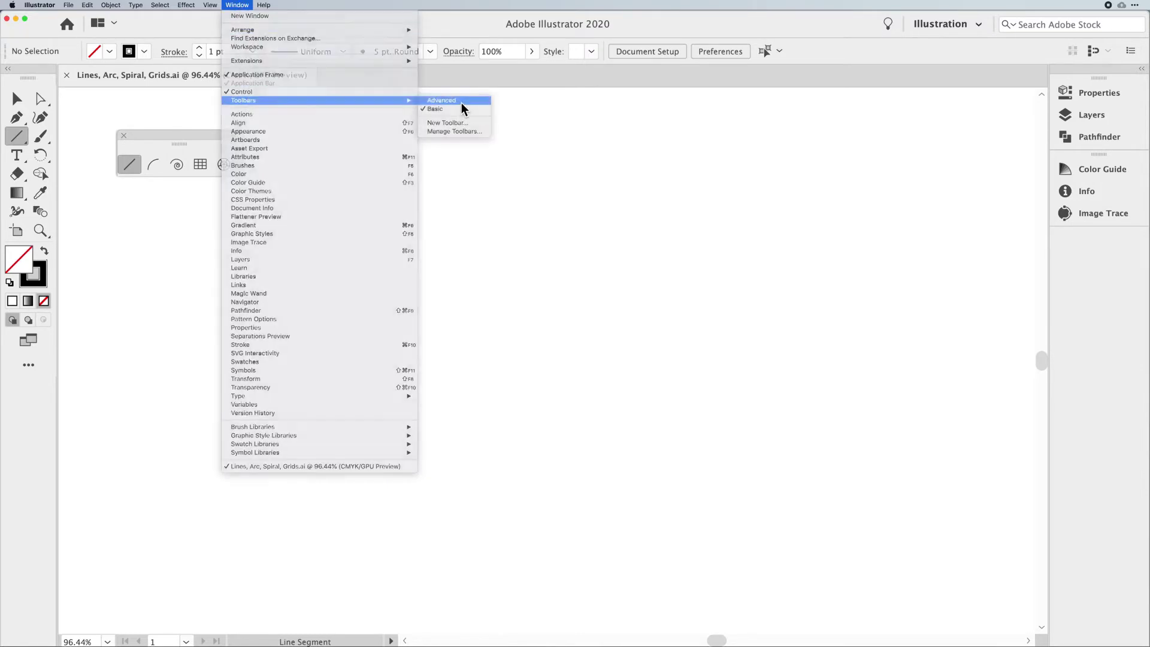
left_click(461, 102)
left_click(42, 158)
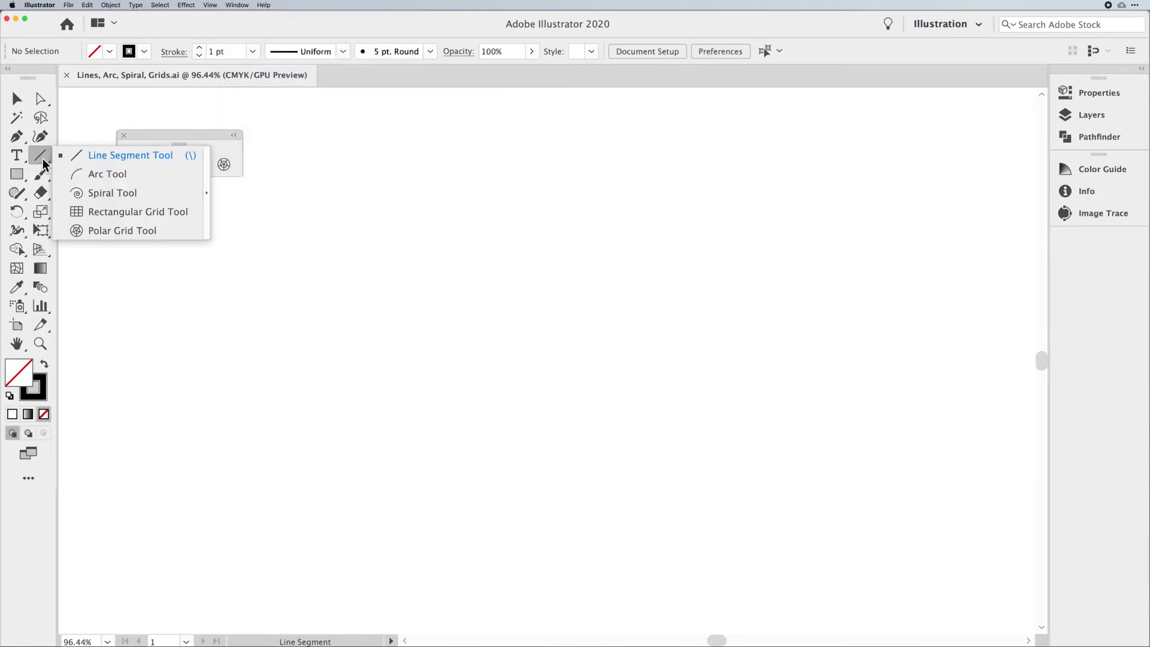
left_click(207, 156)
left_click_drag(128, 171, 166, 129)
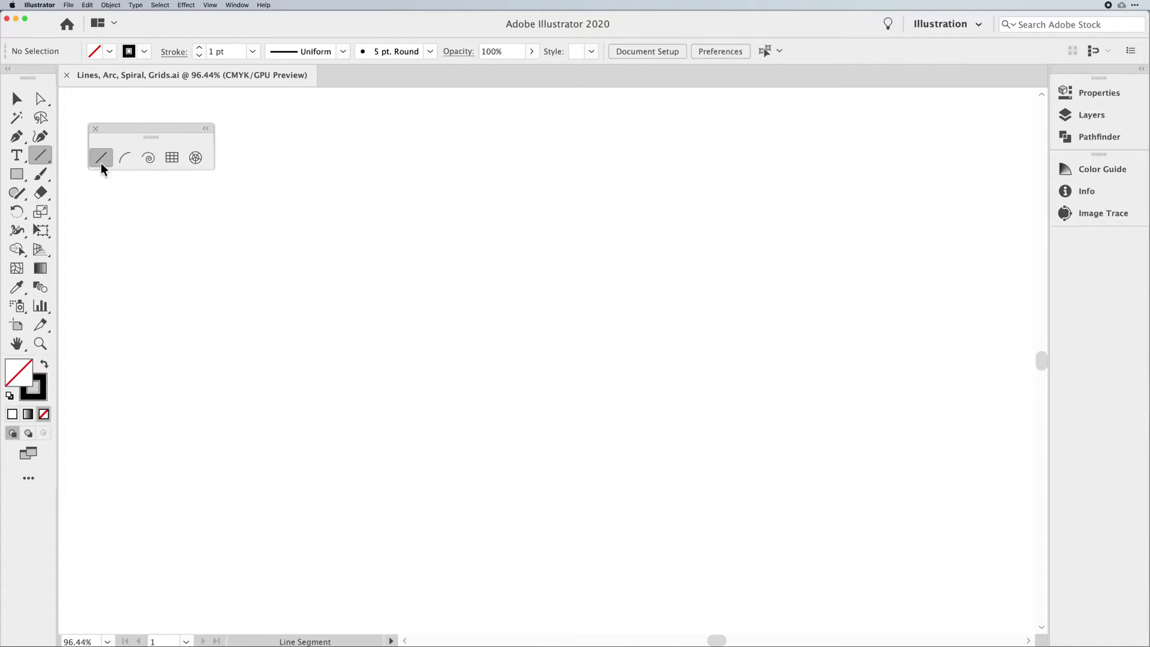
left_click(38, 156)
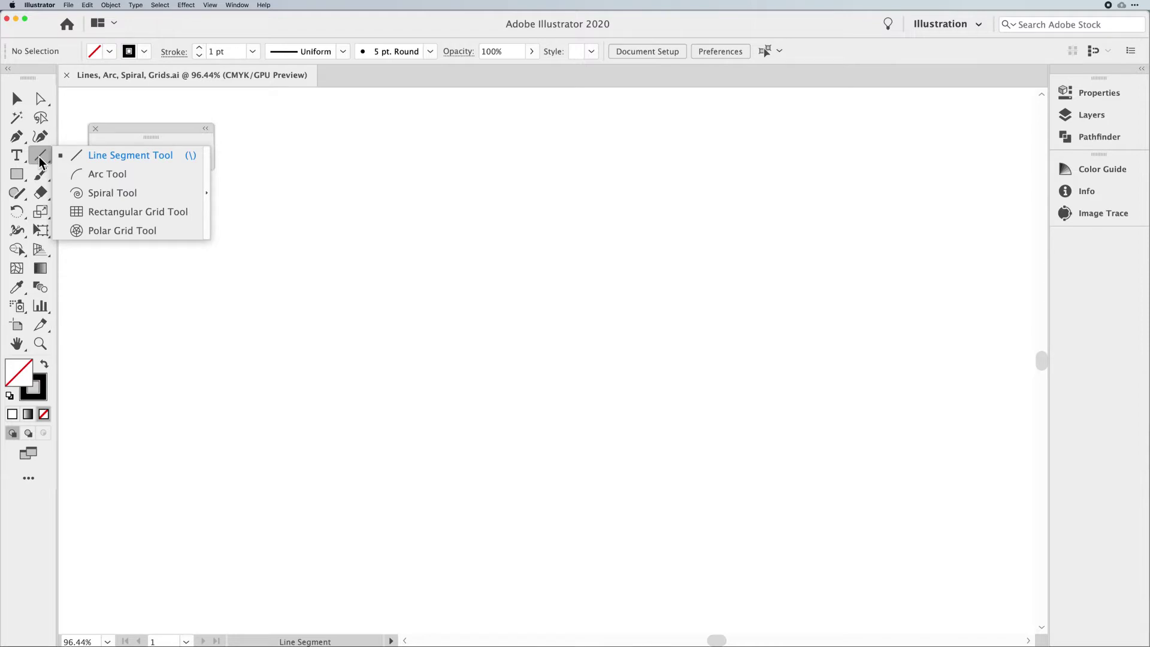
left_click(38, 156)
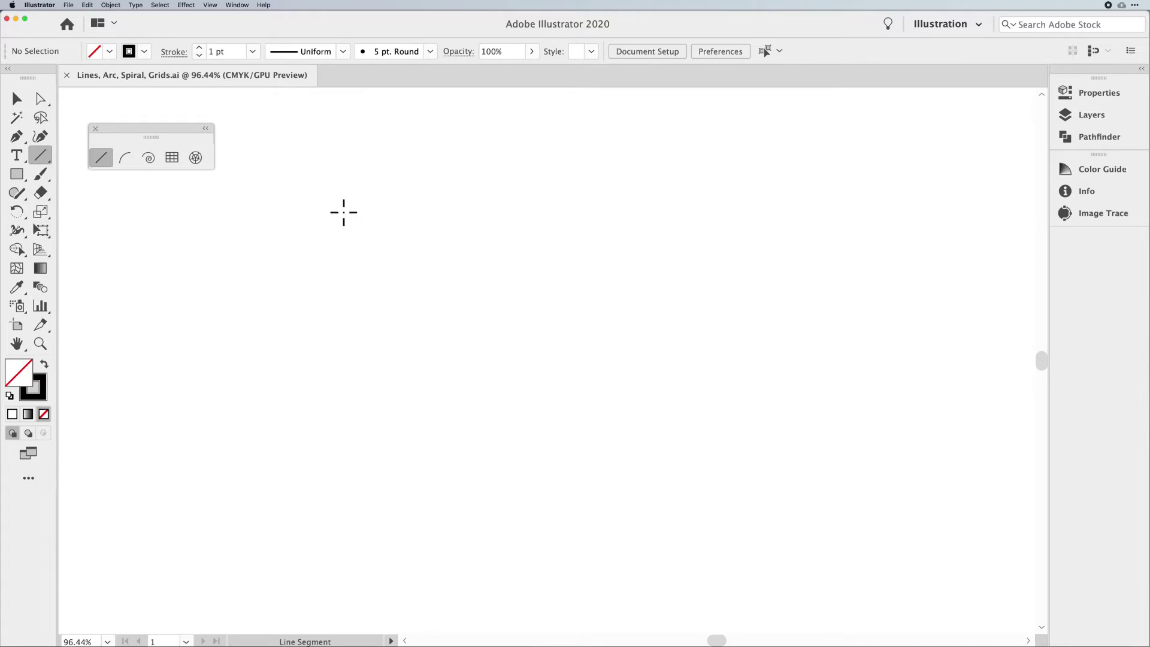
Draw two horizontal line segments in the upper part of the canvas and delete the lower one
left_click_drag(343, 227, 557, 249)
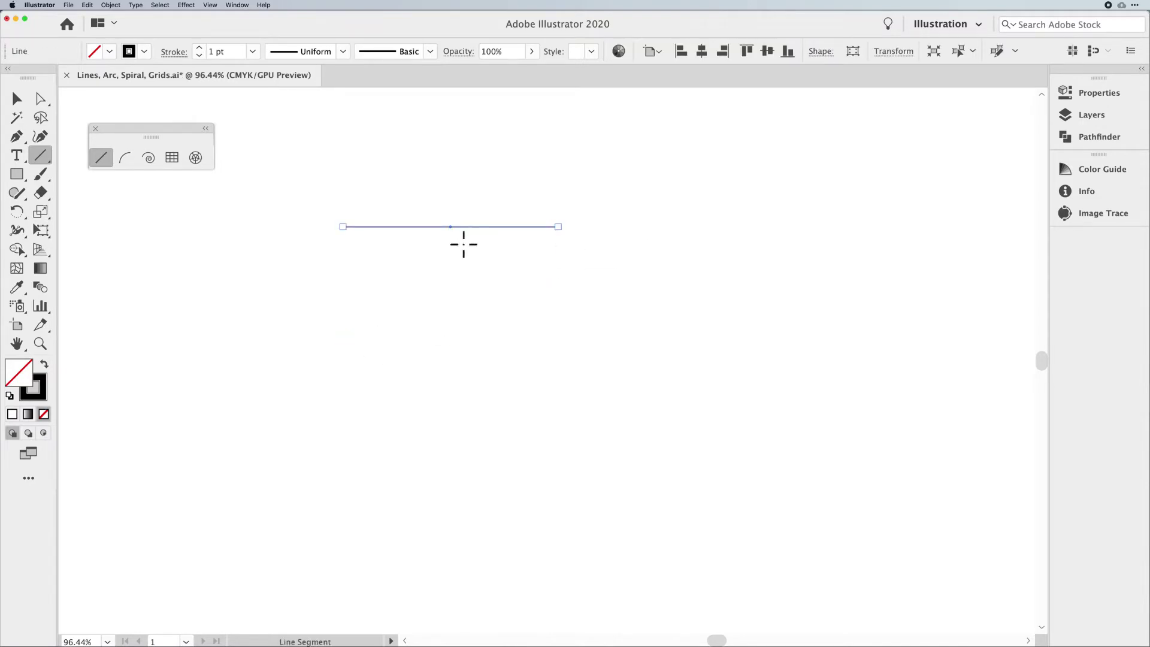
left_click_drag(312, 281, 508, 305)
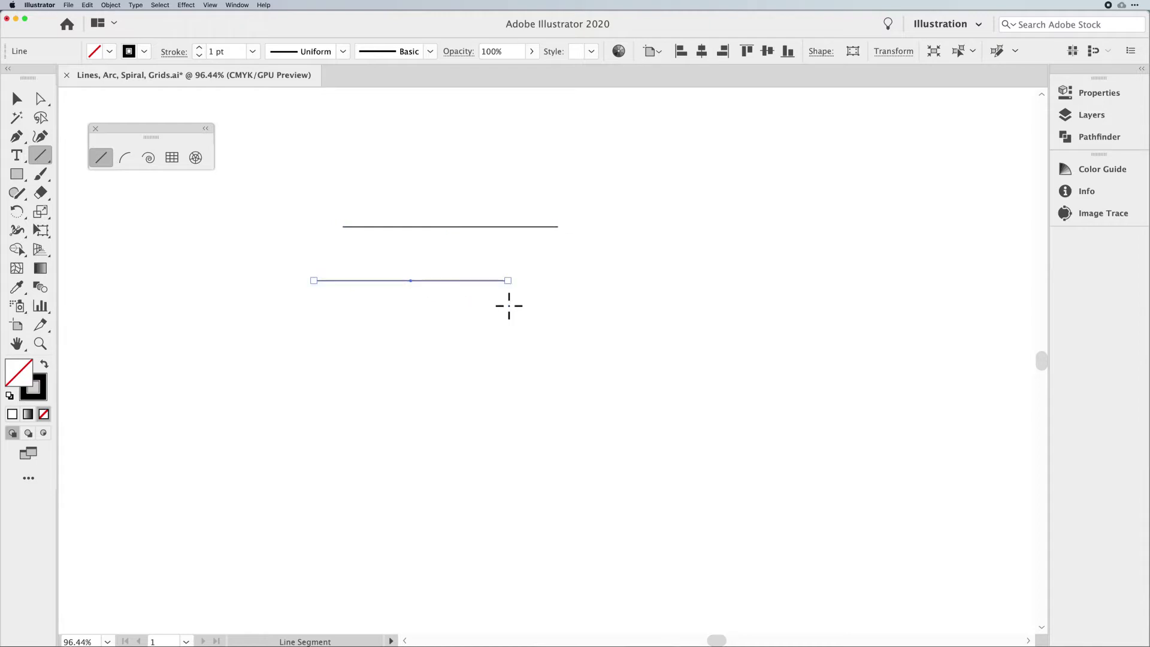
key("Delete")
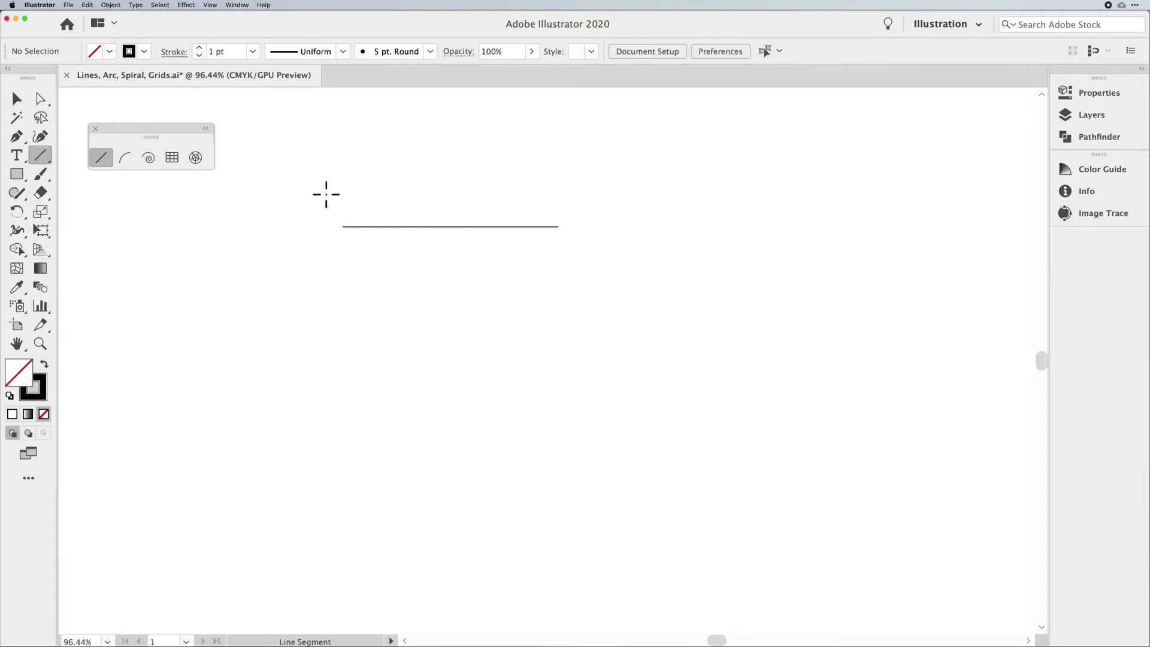
Draw an evenly proportioned open arc about 117 pt wide and high below the horizontal line
left_click(126, 158)
left_click_drag(453, 353, 516, 409)
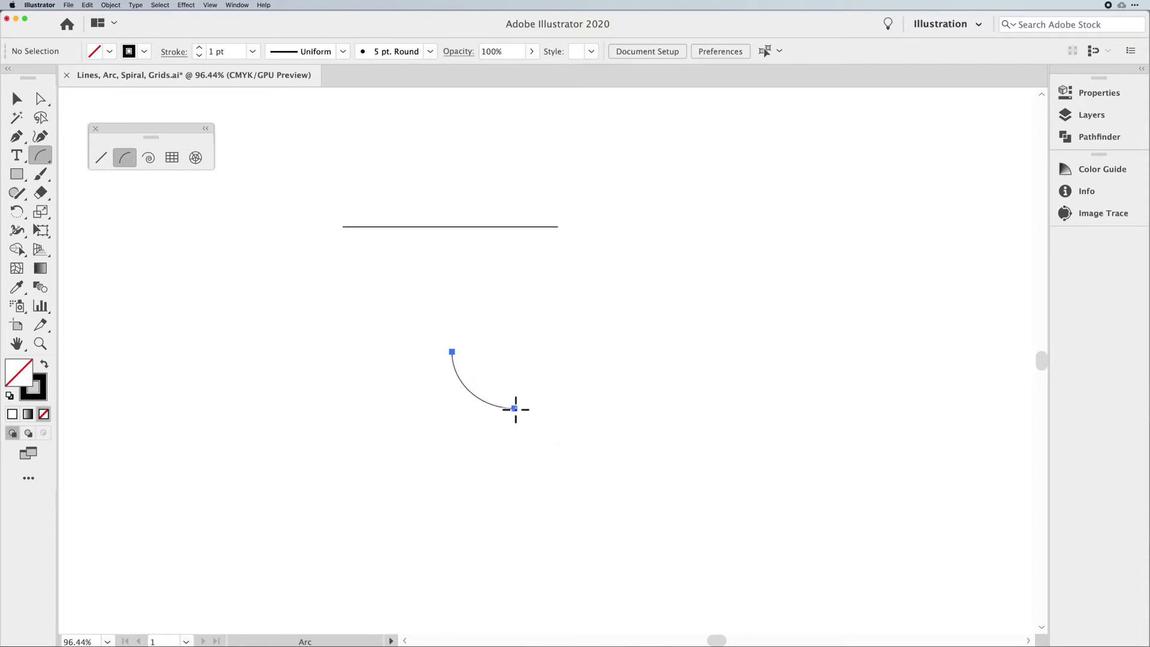
mouse_move(516, 409)
left_mouse_down()
mouse_move(497, 388)
mouse_move(529, 429)
mouse_move(514, 284)
mouse_move(382, 282)
mouse_move(372, 405)
mouse_move(355, 321)
mouse_move(428, 290)
mouse_move(500, 287)
mouse_move(514, 290)
mouse_move(508, 425)
mouse_move(379, 318)
mouse_move(505, 290)
mouse_move(521, 292)
mouse_move(523, 312)
mouse_move(523, 281)
mouse_move(390, 295)
mouse_move(367, 407)
mouse_move(528, 426)
left_mouse_up()
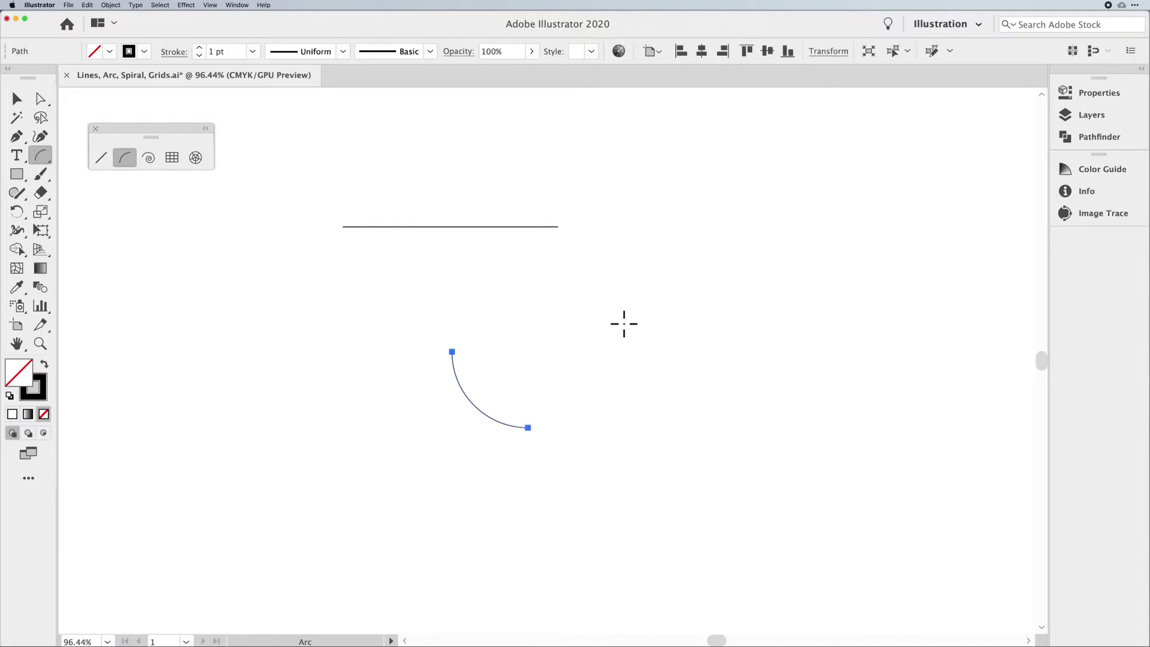
Examine the Line Segment tool's length, angle and fill options without changing them
key("v")
left_click(105, 158)
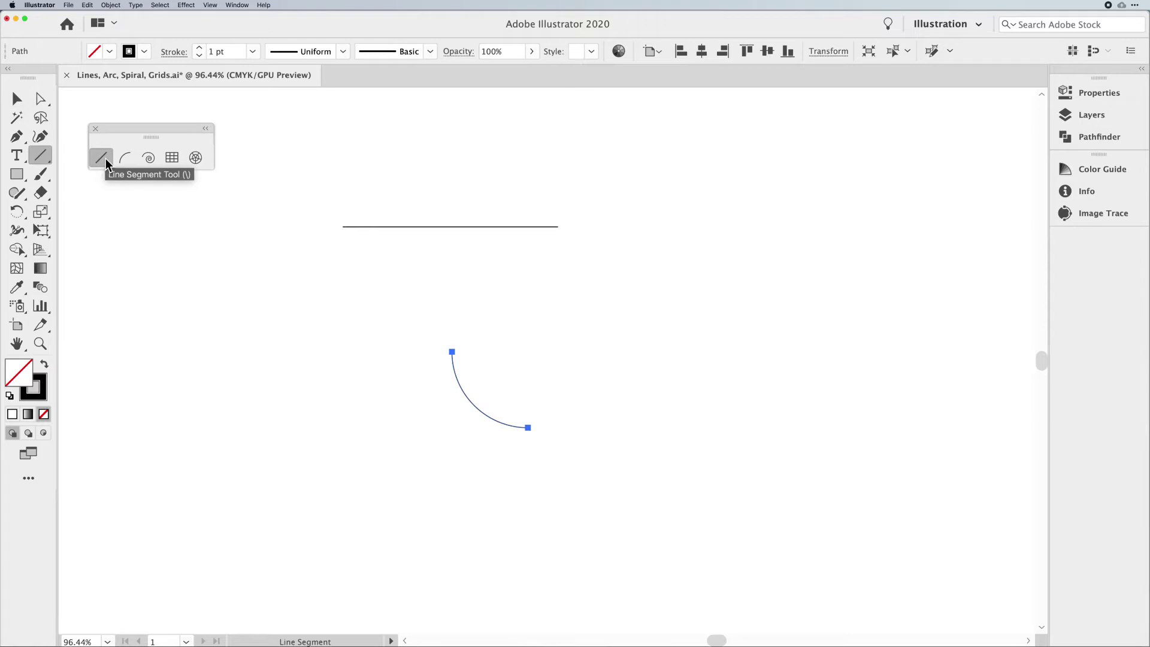
double_click(101, 156)
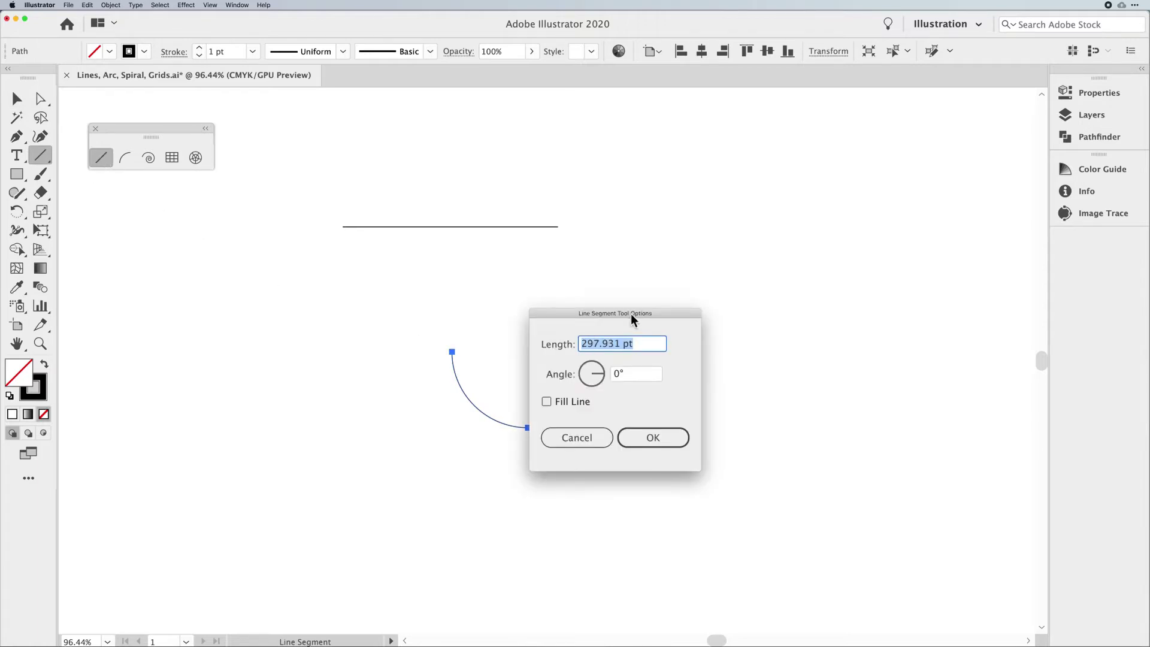
left_click(567, 438)
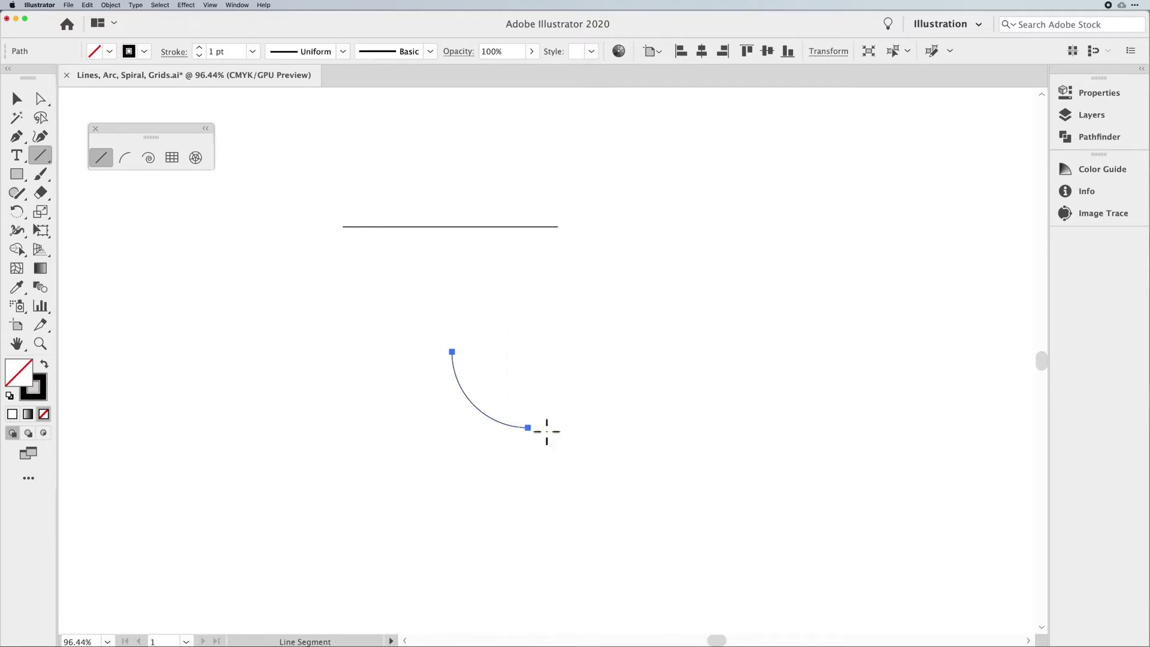
Create a 30 mm line at 0° between the long horizontal line and the arc, and delete it
left_click(561, 312)
left_click_drag(561, 310, 599, 257)
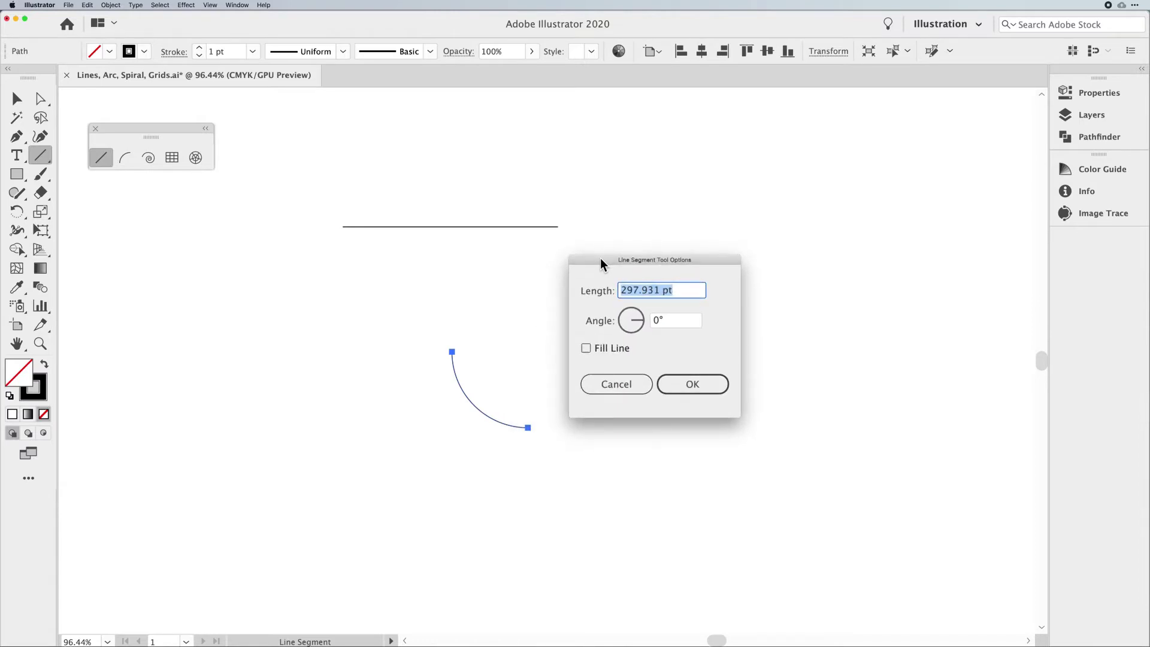
type("30mm")
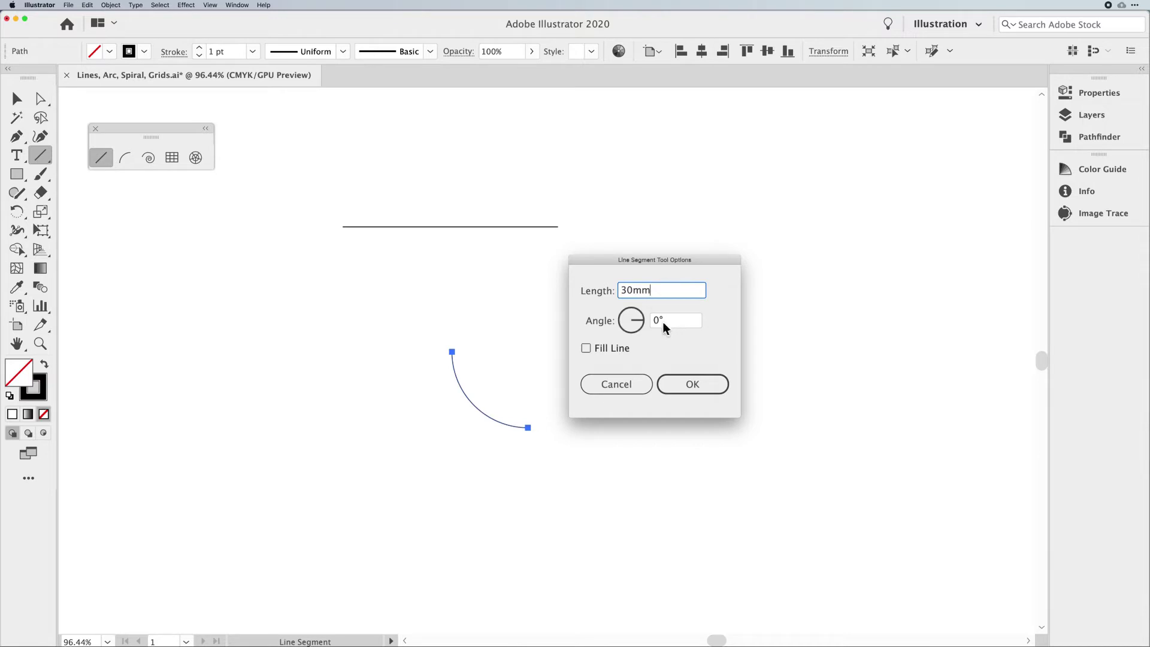
left_click(707, 383)
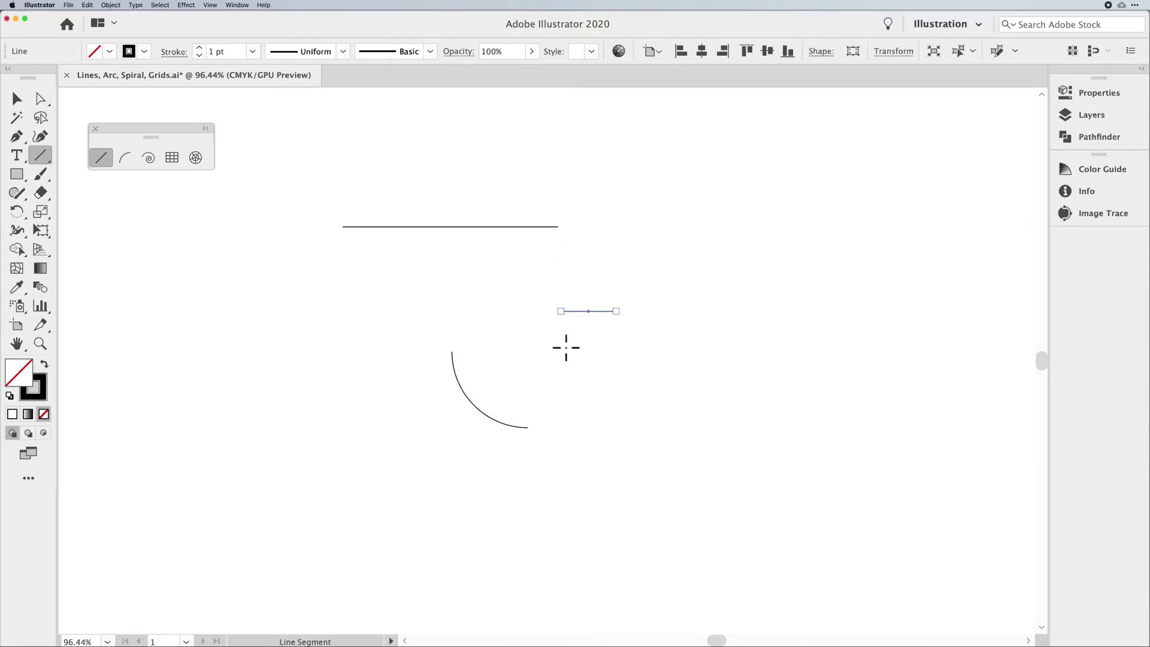
key("BackSpace")
Create a closed arc with both axis lengths at 116.5517 pt, beside the open arc
left_click(119, 157)
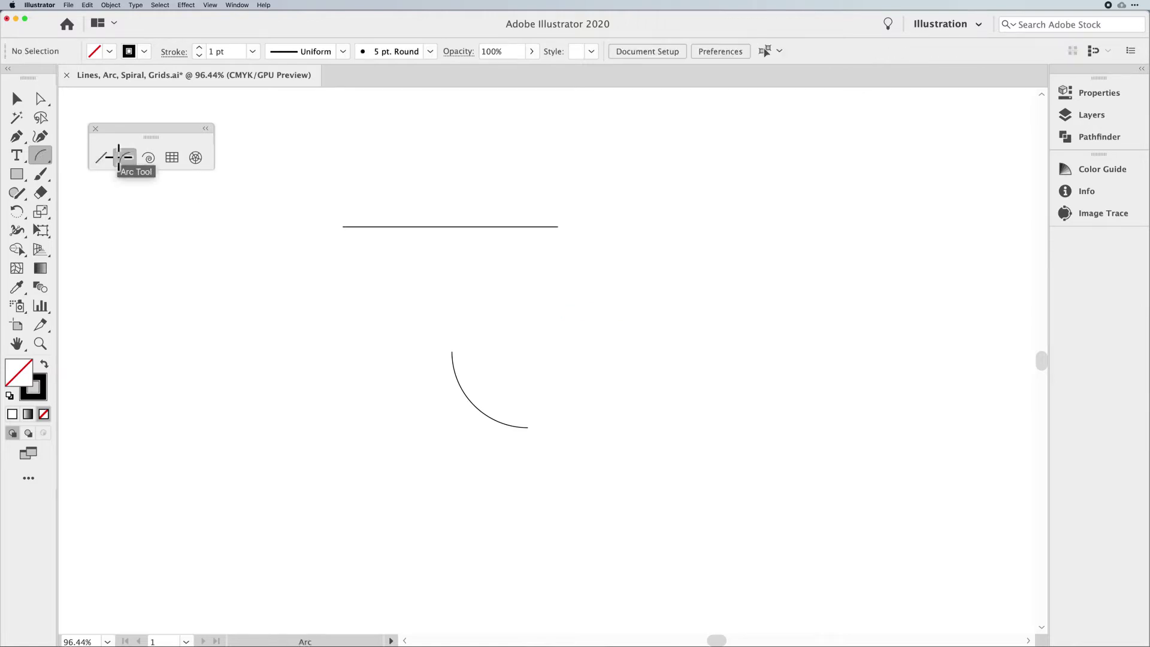
left_click(551, 327)
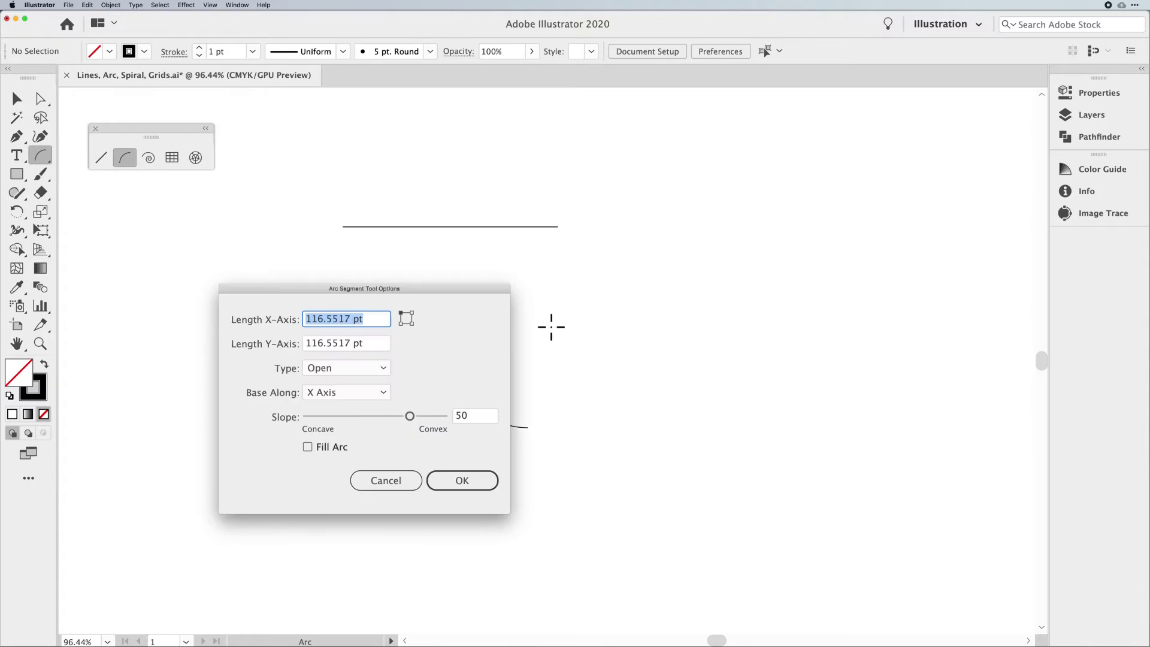
left_click_drag(391, 295, 753, 265)
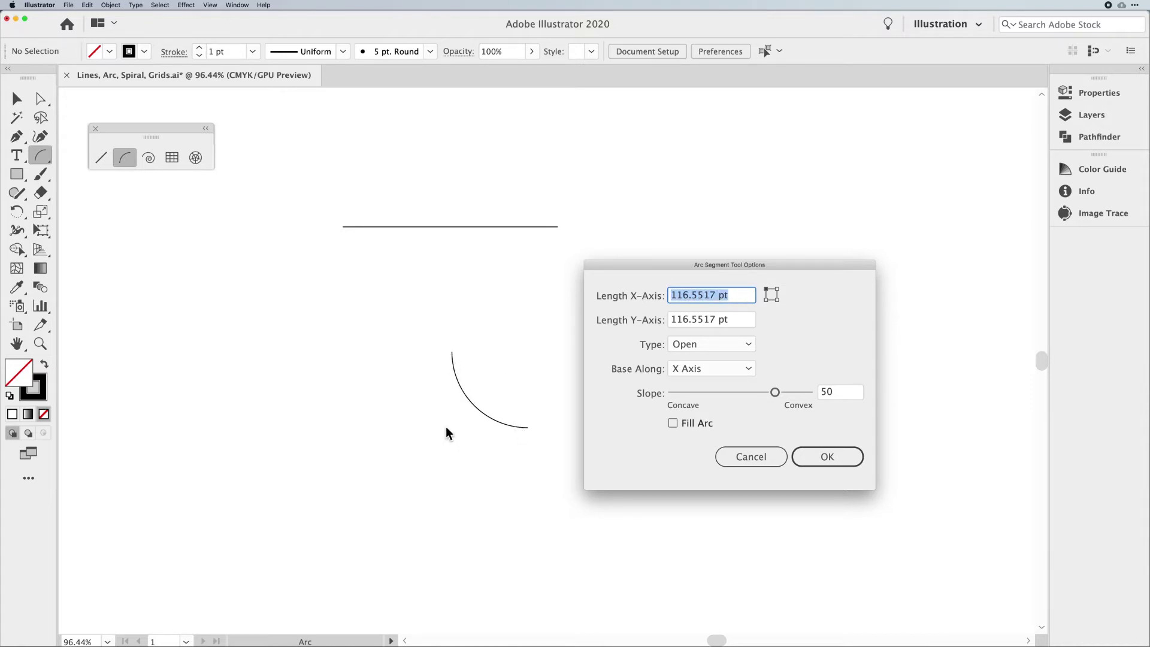
left_click(717, 344)
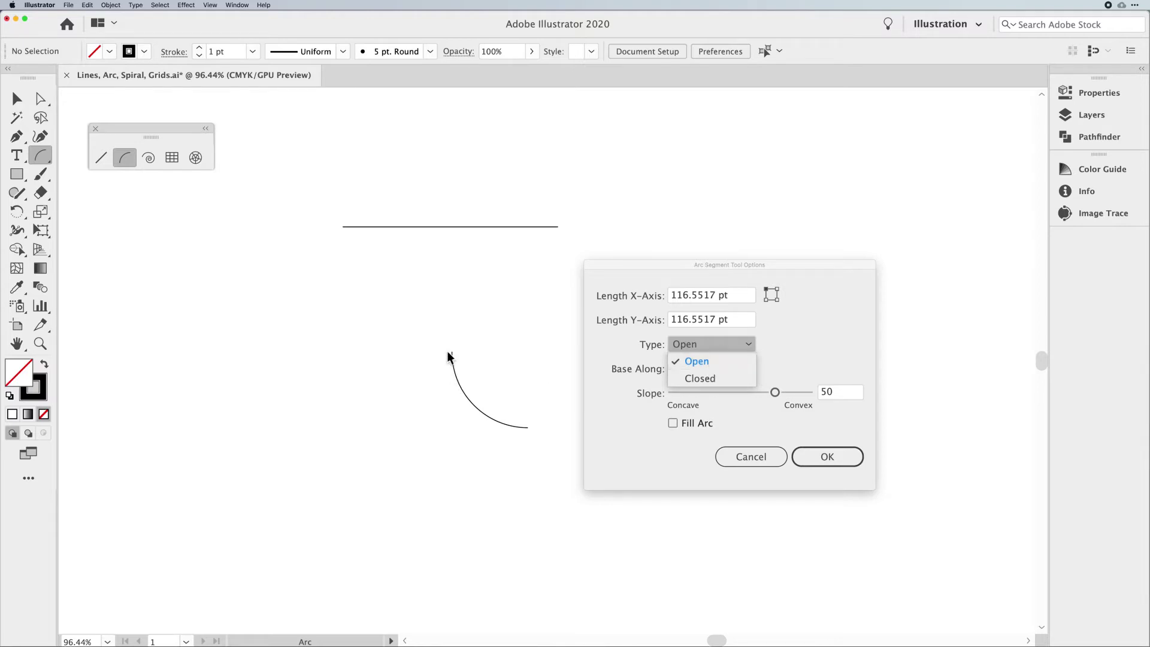
left_click(711, 379)
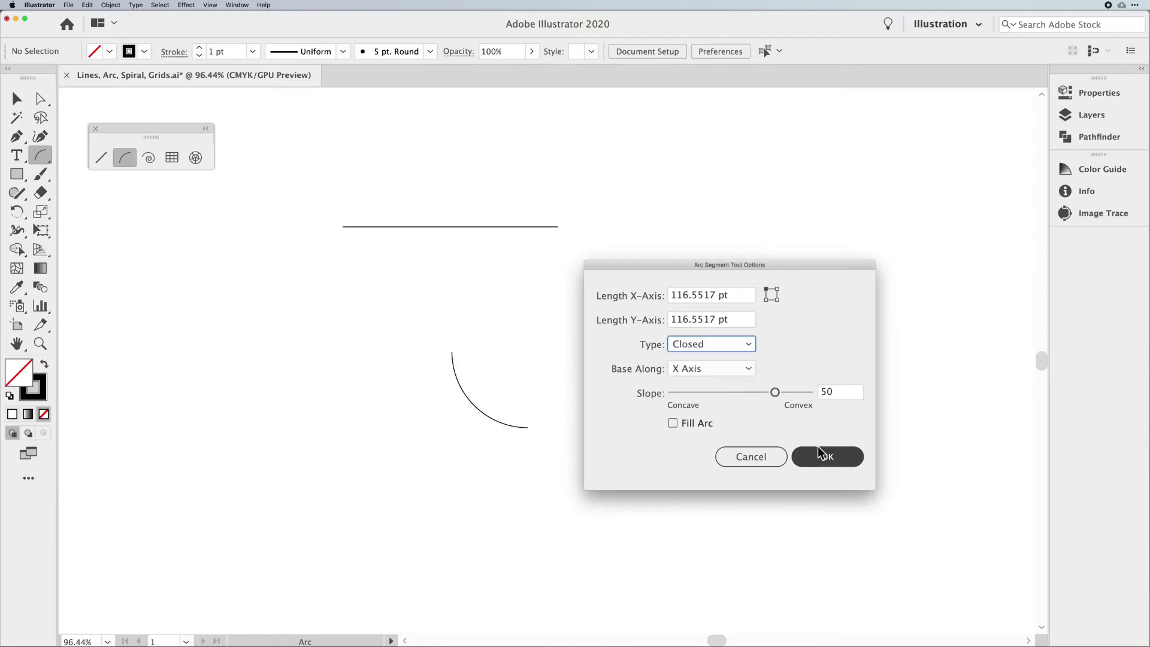
left_click(831, 457)
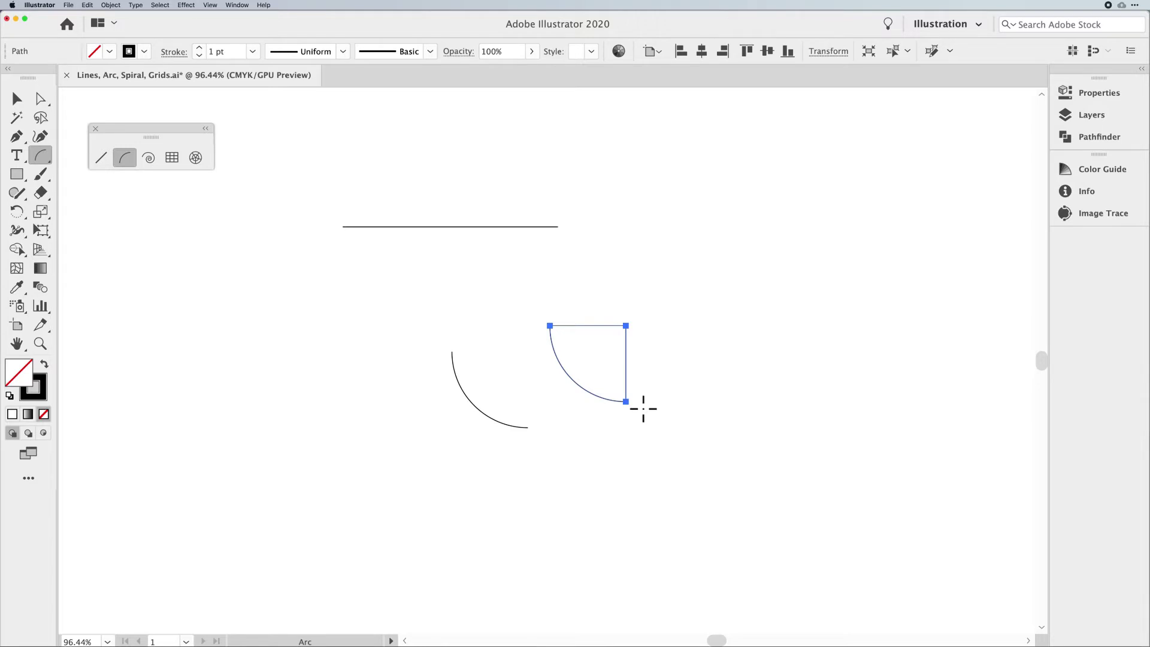
Draw a circle about 131 pt in diameter beside the closed arc, keeping the Transform panel clear of it
left_click(16, 99)
left_click_drag(20, 177, 81, 210)
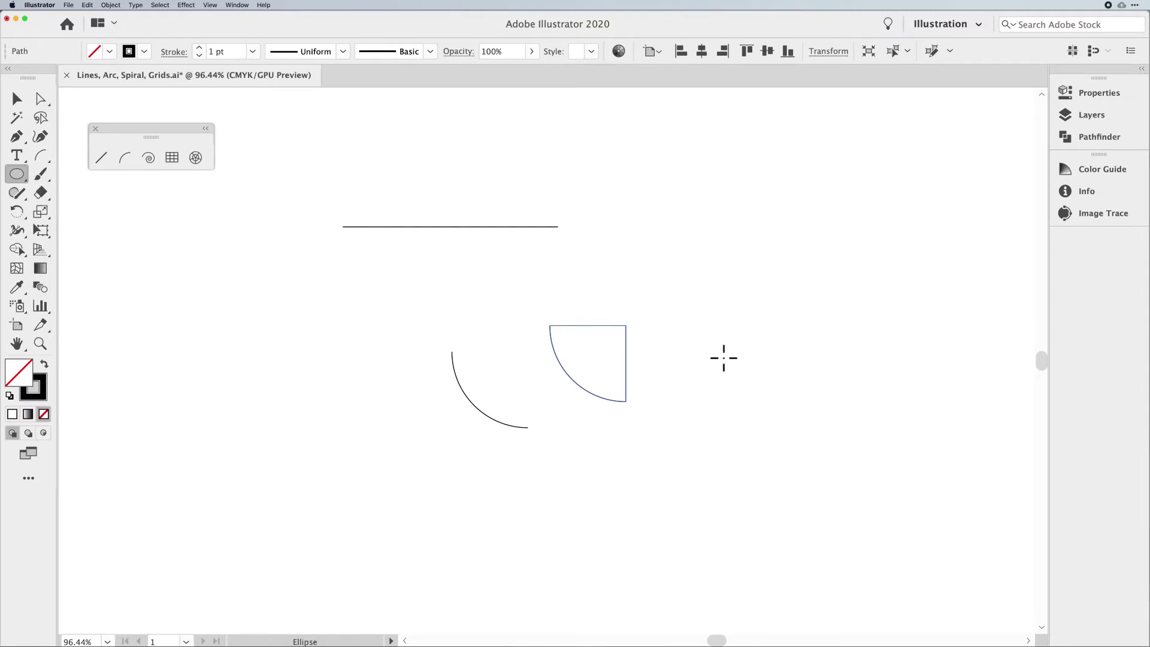
left_click_drag(722, 355, 808, 442)
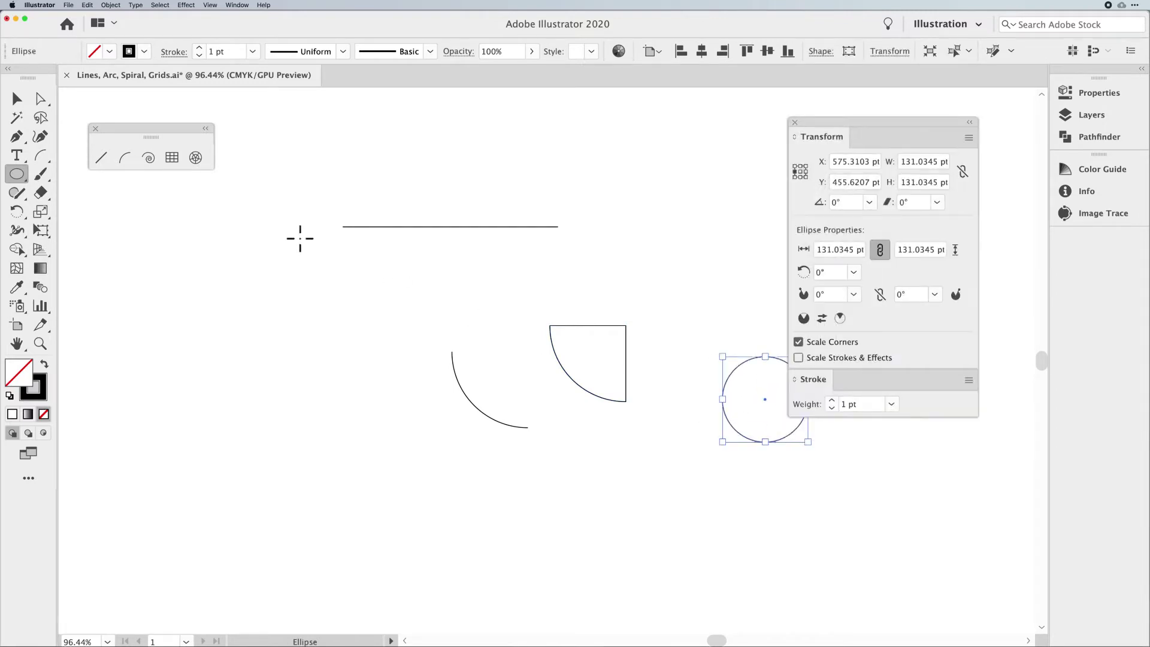
left_click_drag(839, 119, 891, 114)
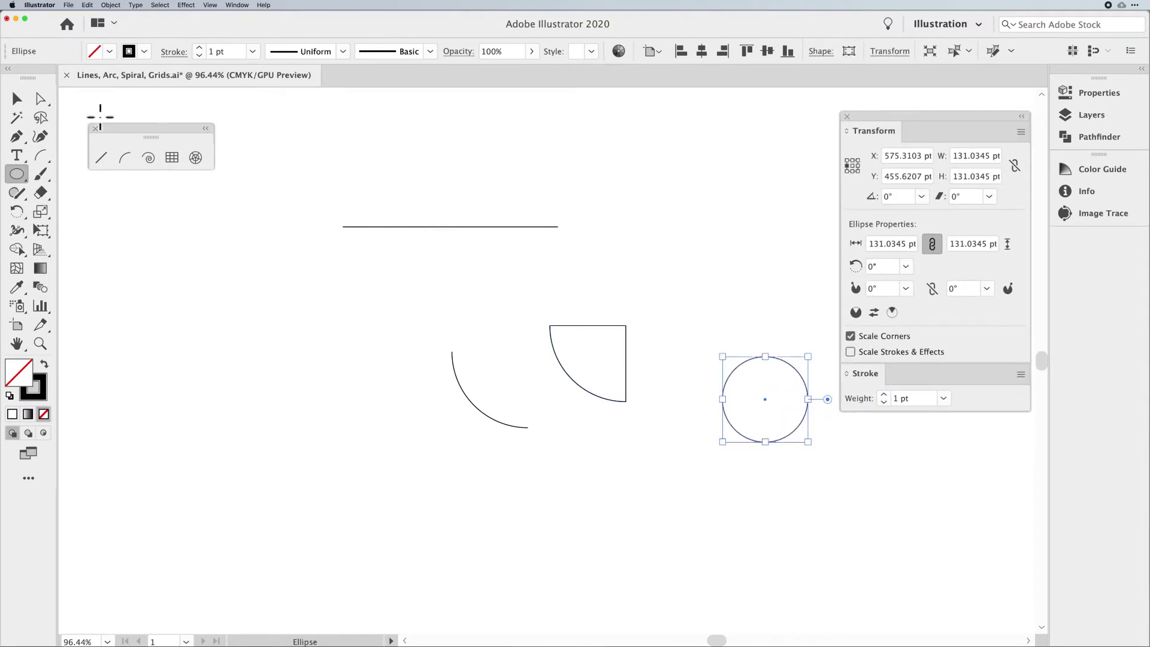
Reshape the circle into a pie by adjusting its start and end angles, and delete the shape
left_click(21, 101)
left_click_drag(827, 398, 736, 427)
left_click_drag(776, 431, 766, 432)
key("Delete")
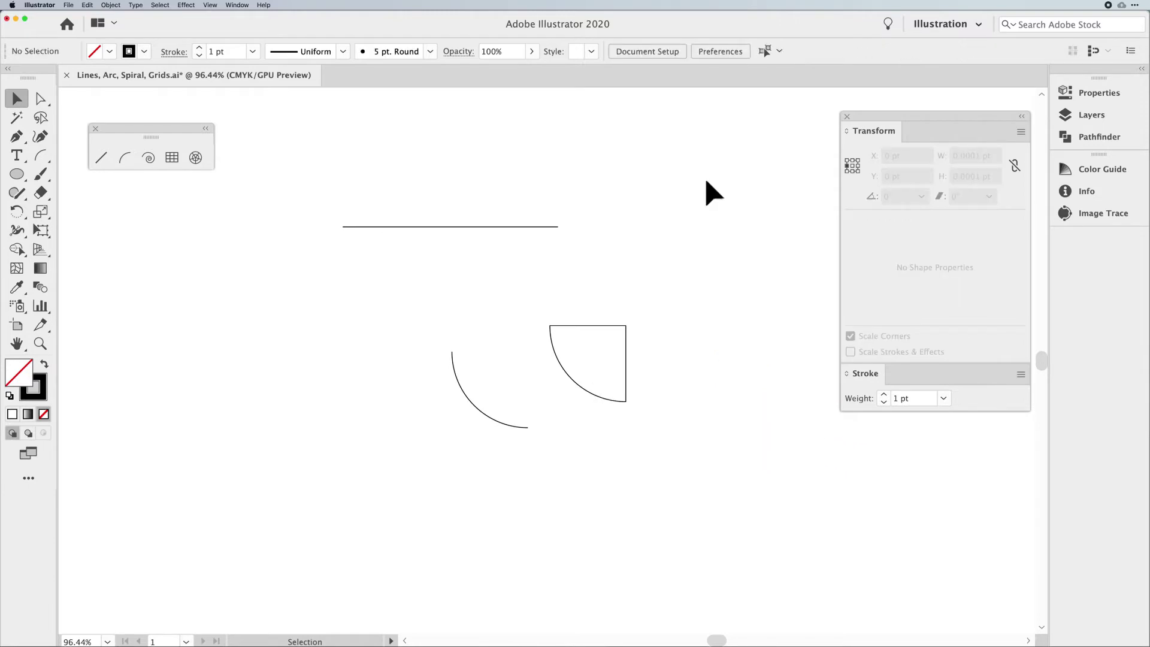
Examine the Transform panel's options, including Show on Shape Creation, and its entry in the list of panels
left_click(572, 378)
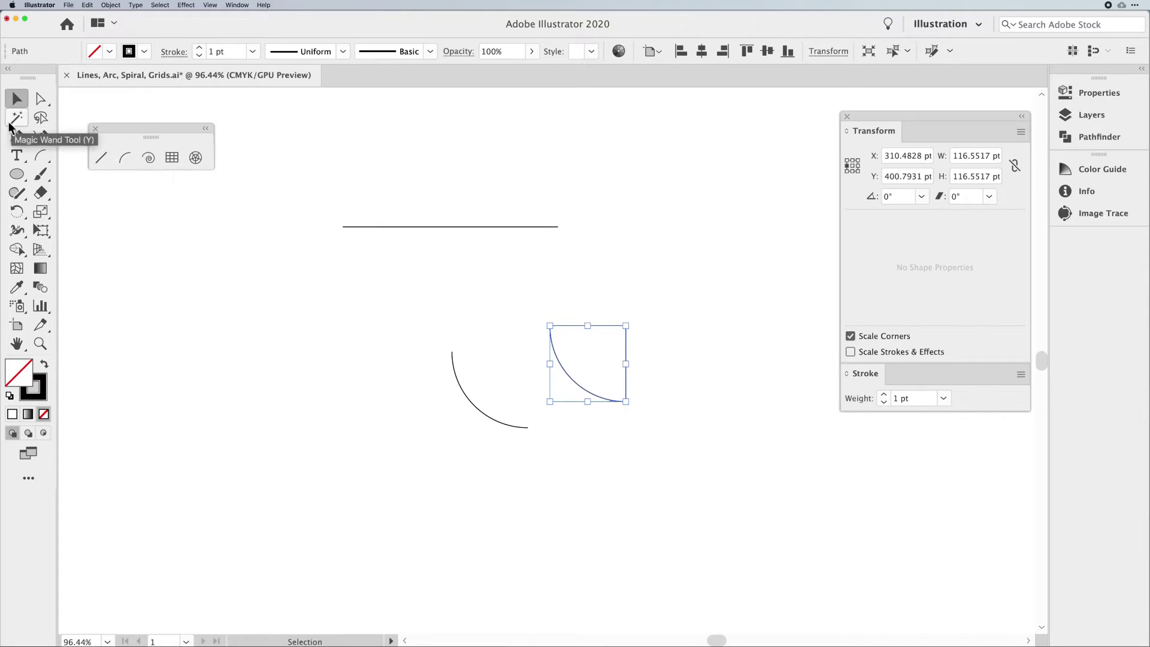
left_click(696, 294)
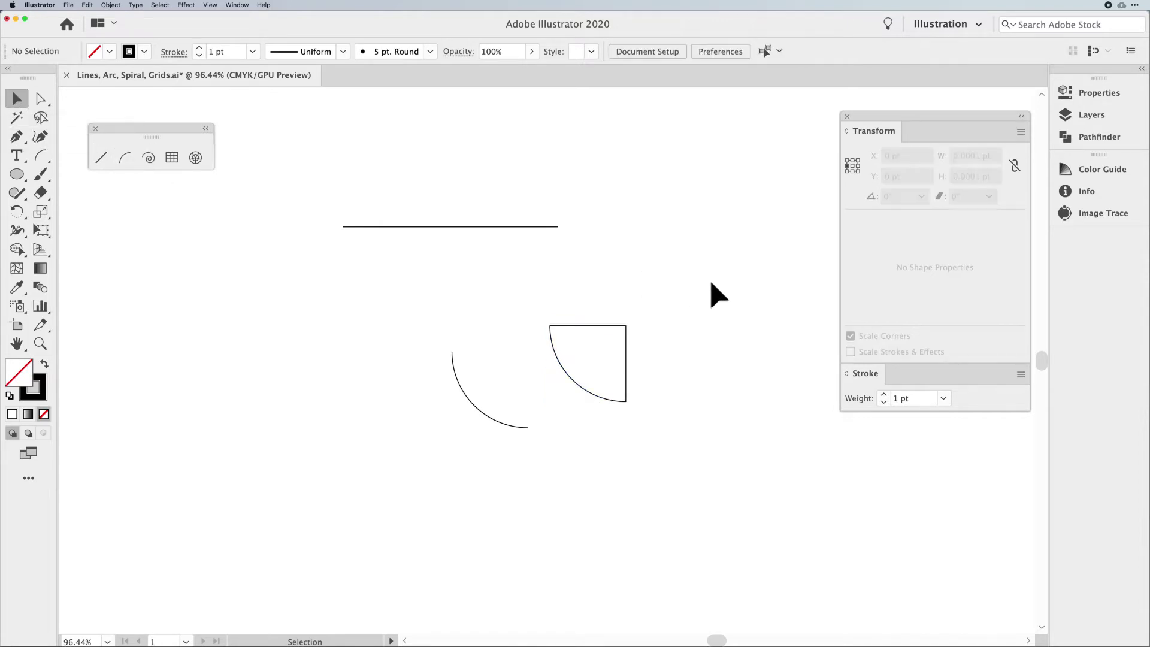
left_click(17, 175)
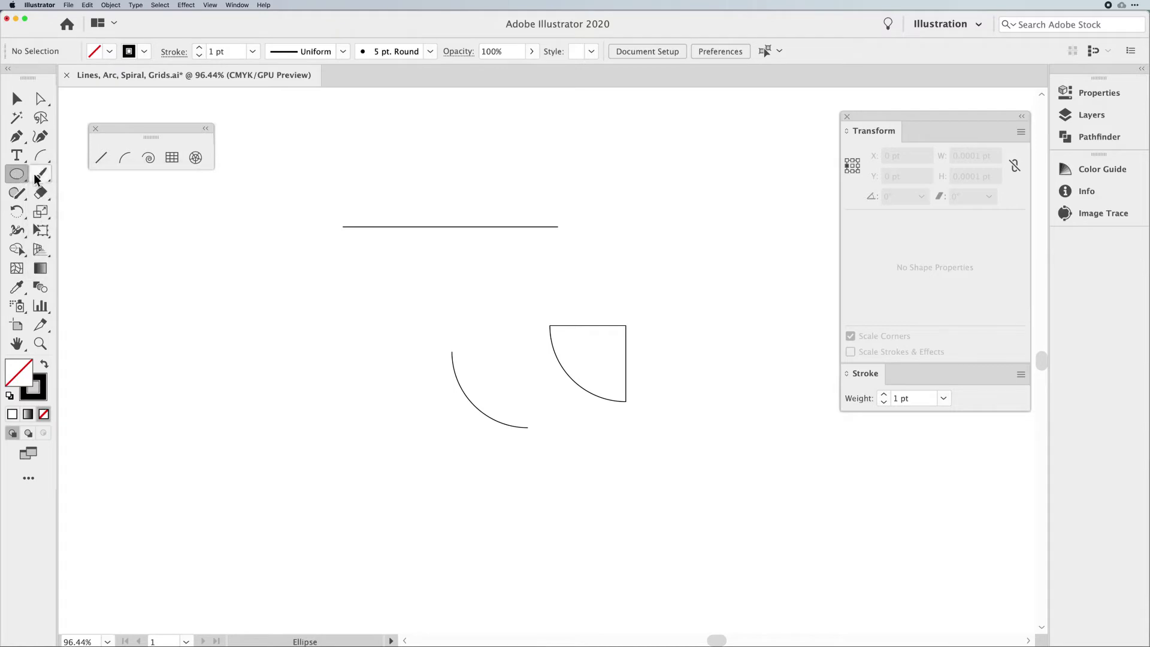
left_click_drag(954, 117, 925, 130)
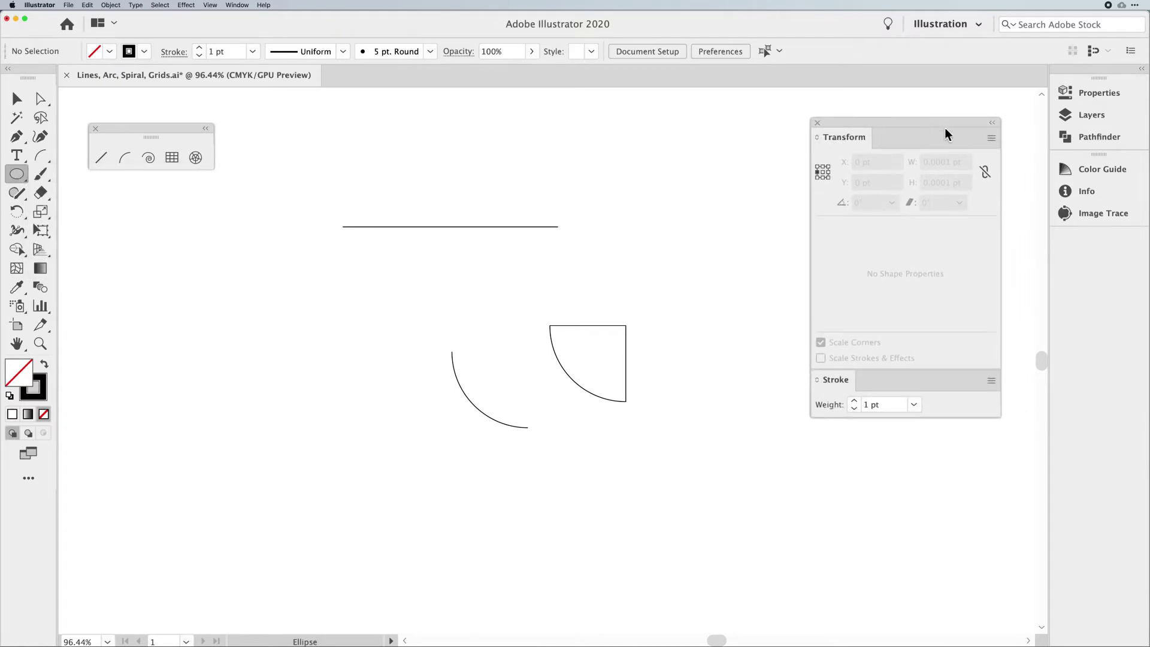
left_click(992, 139)
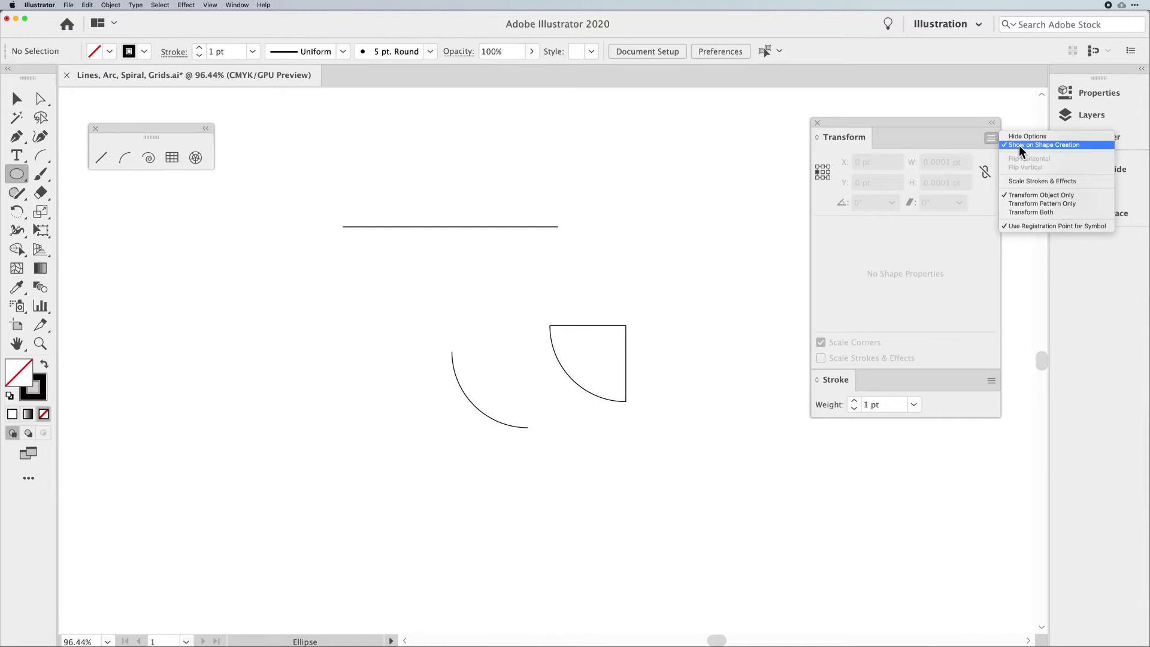
left_click(926, 122)
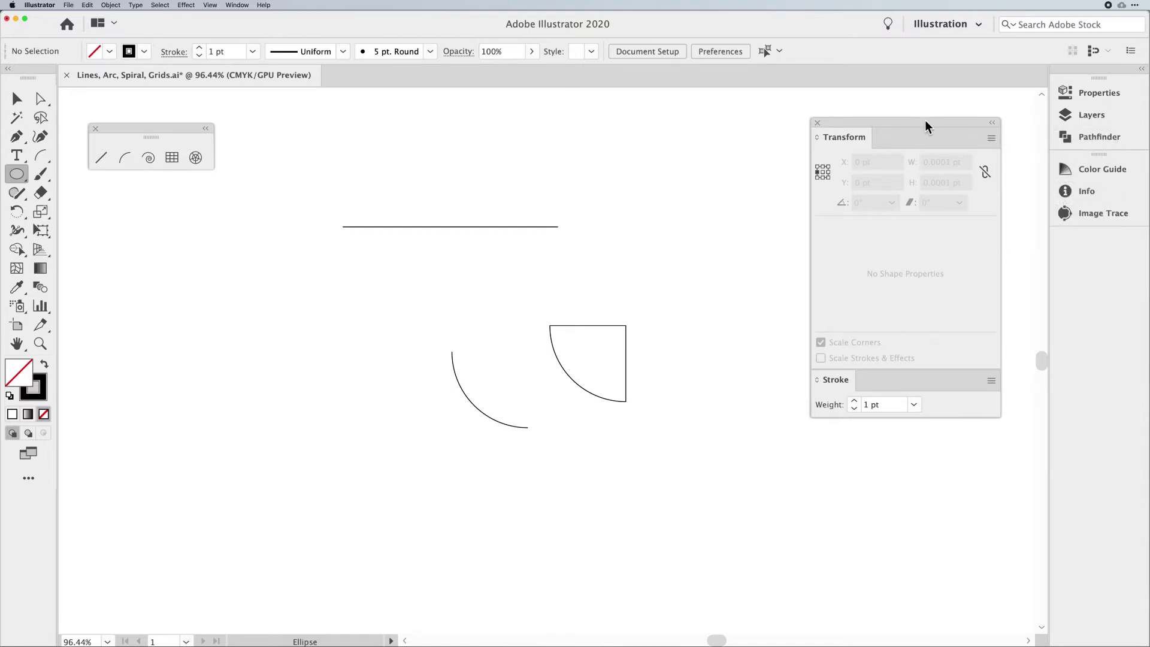
left_click_drag(926, 124, 954, 110)
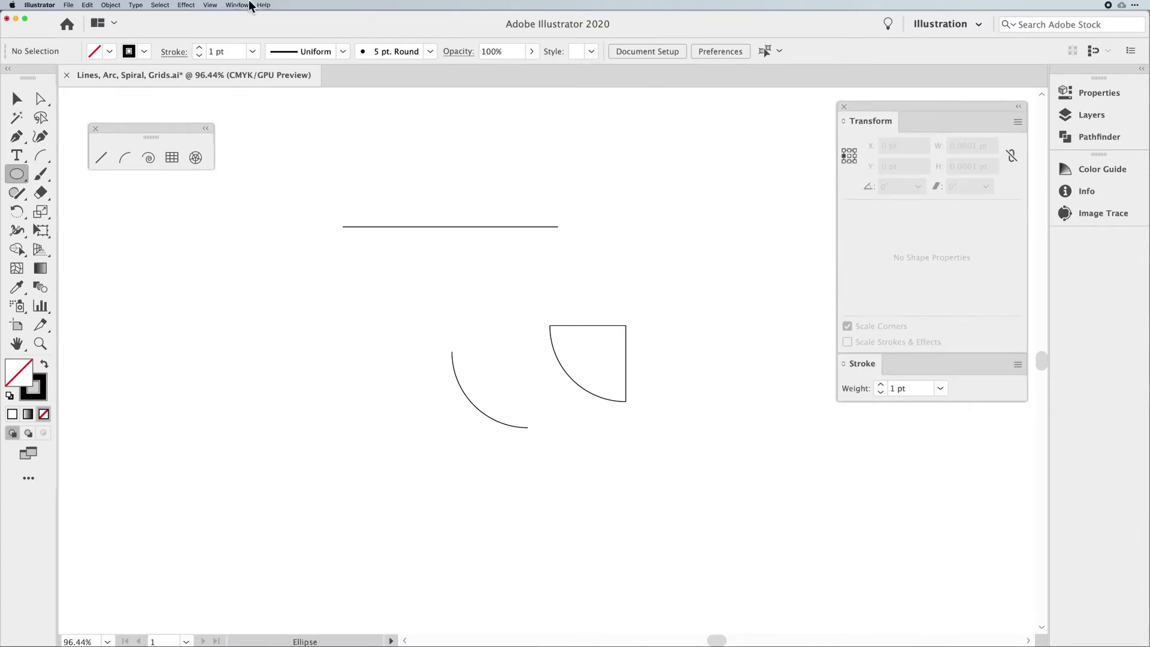
left_click(230, 6)
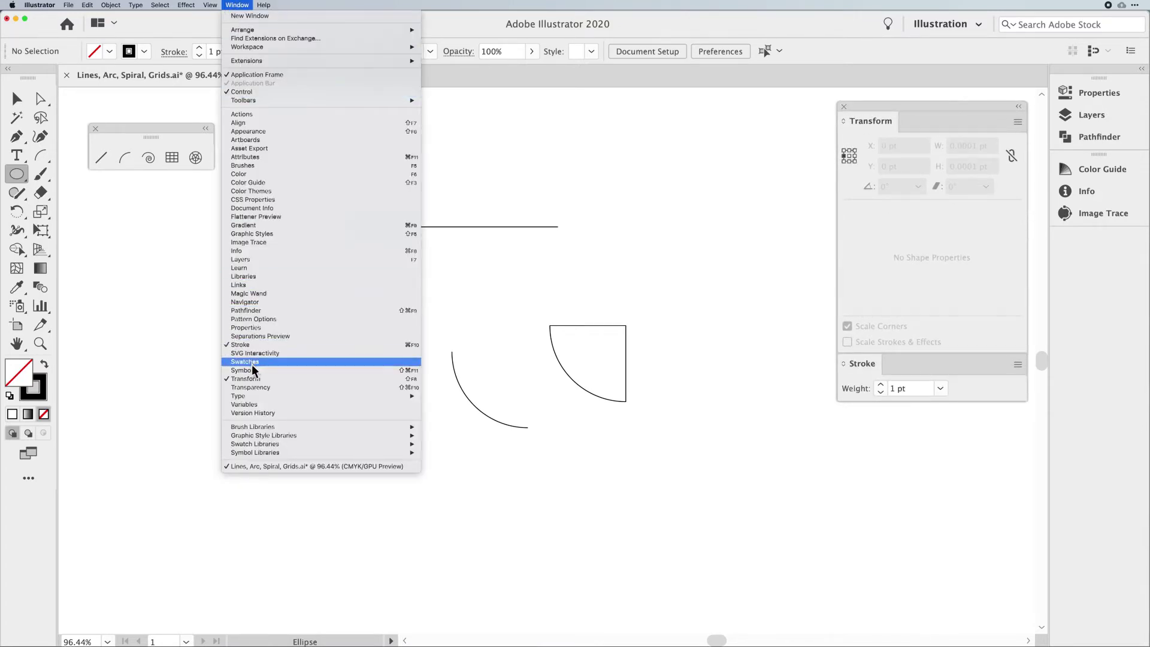
left_click(237, 4)
Move the closed arc and the open arc up so they sit beneath the long horizontal line
left_click(18, 97)
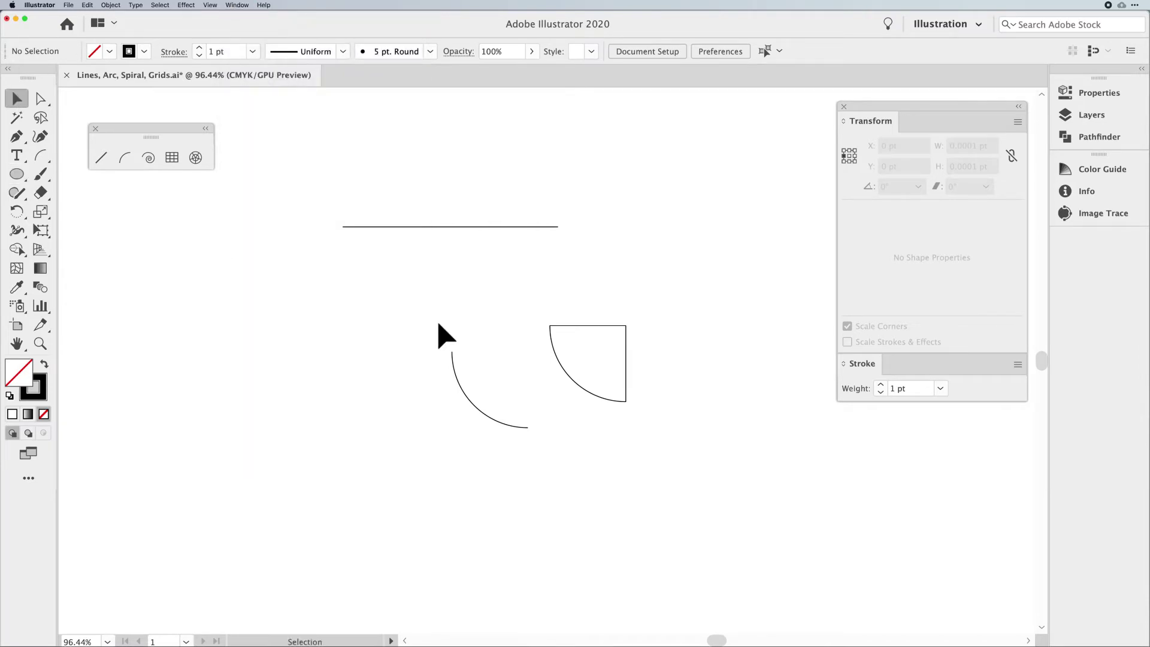
left_click_drag(552, 355, 480, 306)
left_click_drag(455, 379, 387, 313)
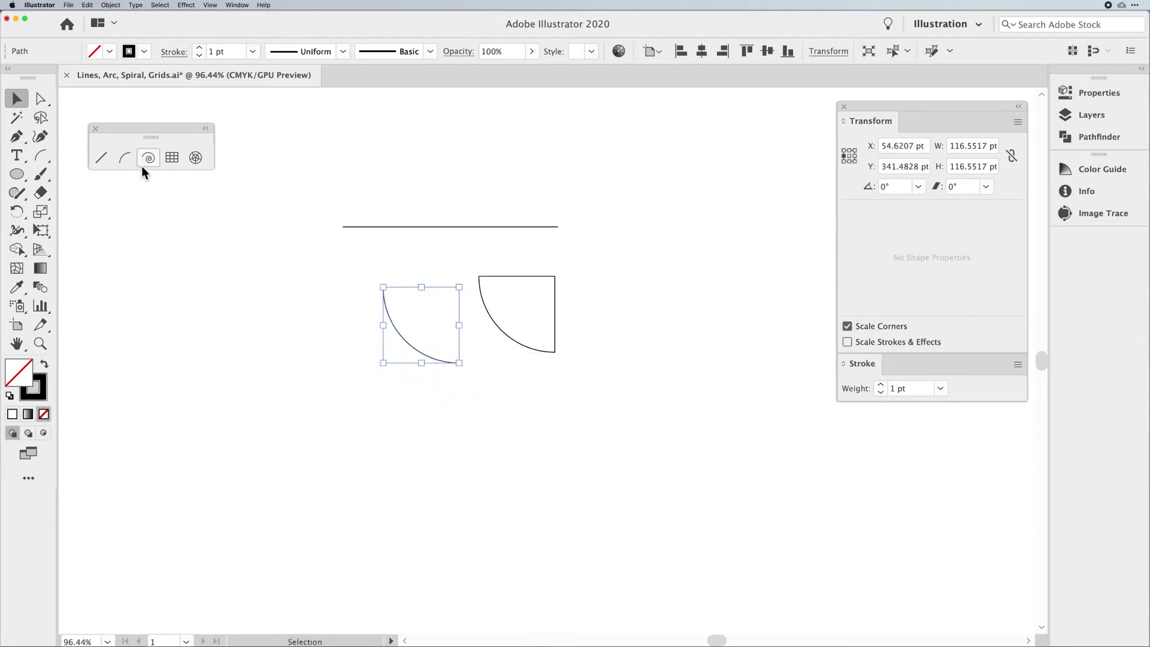
Set the arc type to Open in the Arc Segment tool options
left_click(126, 158)
left_click(248, 330)
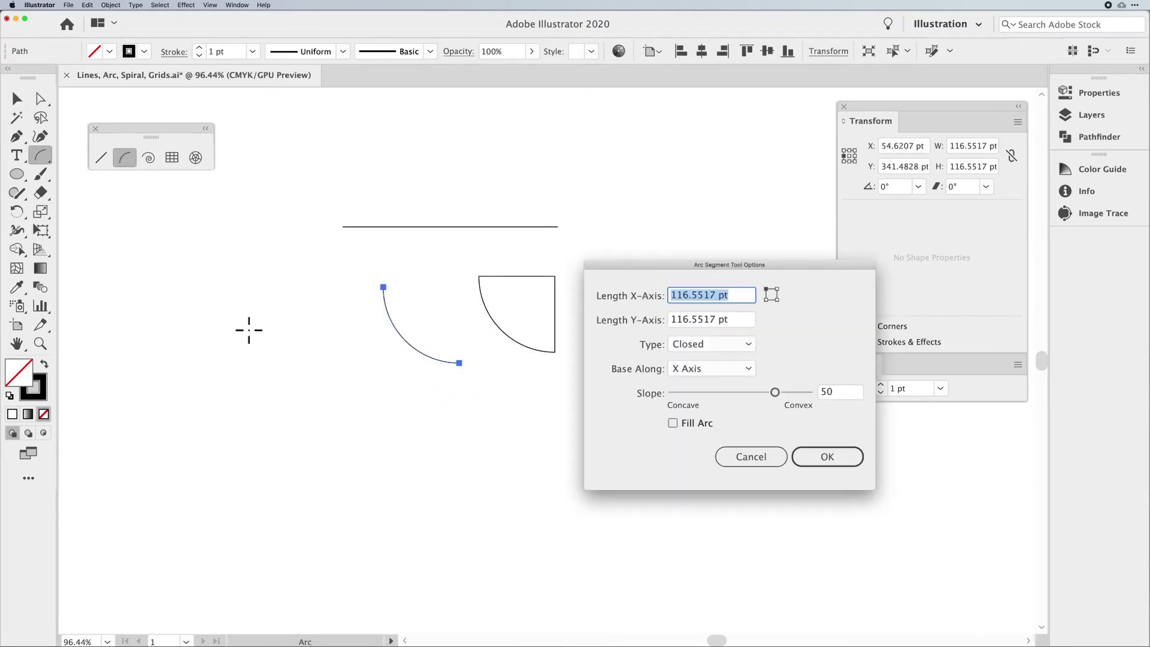
left_click(703, 343)
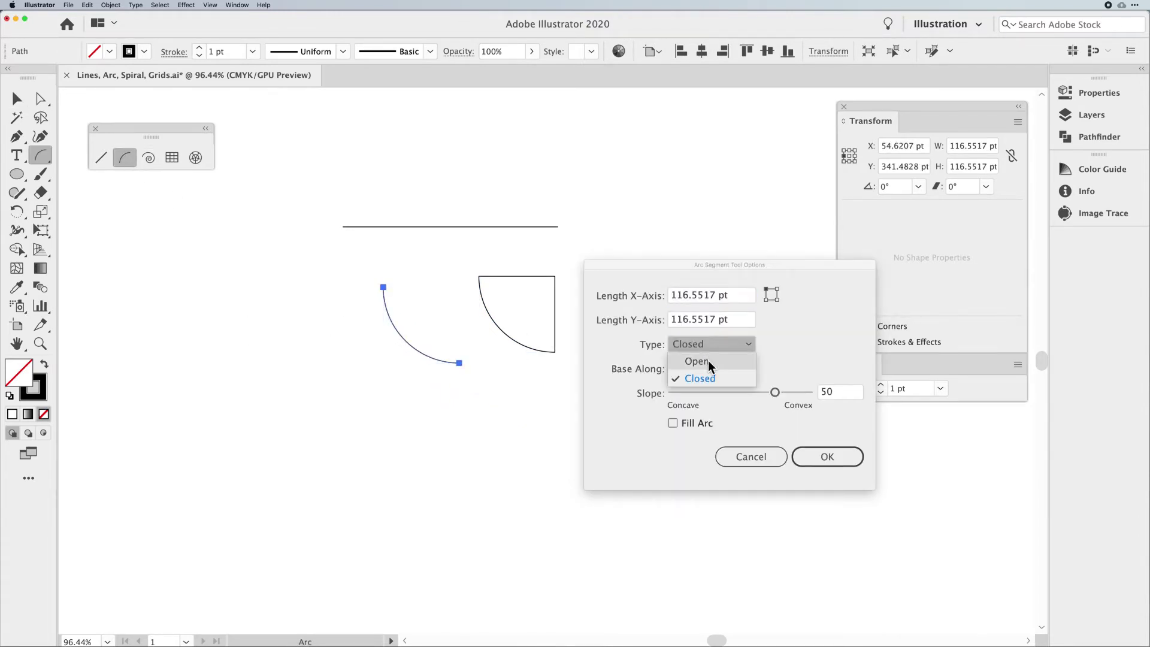
left_click(708, 361)
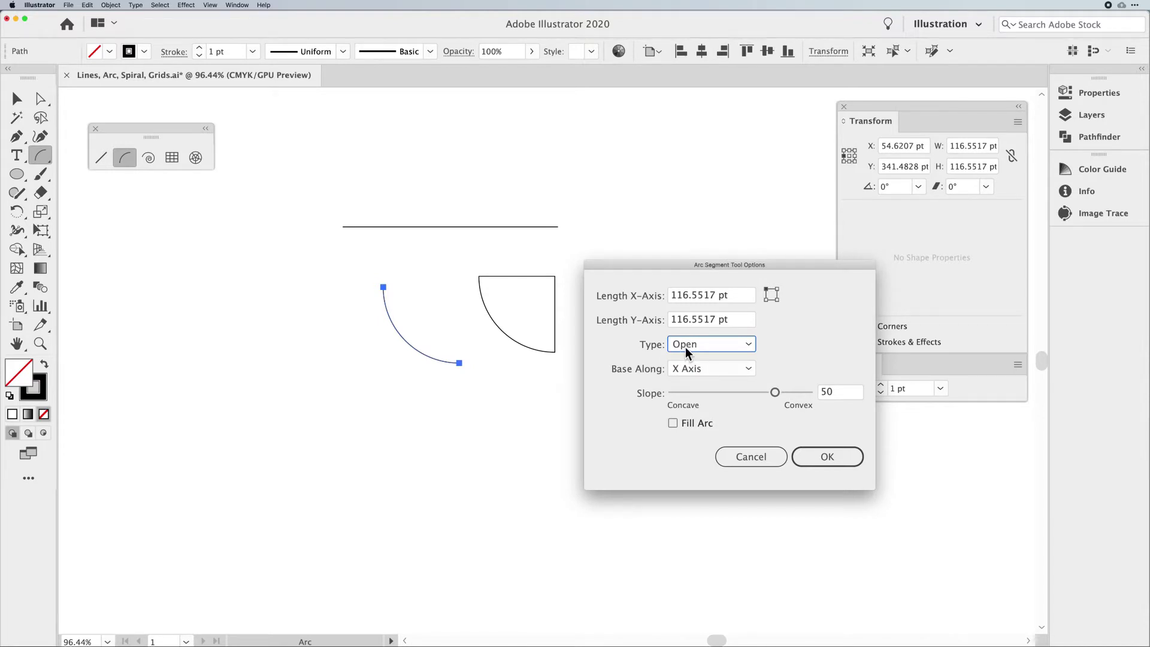
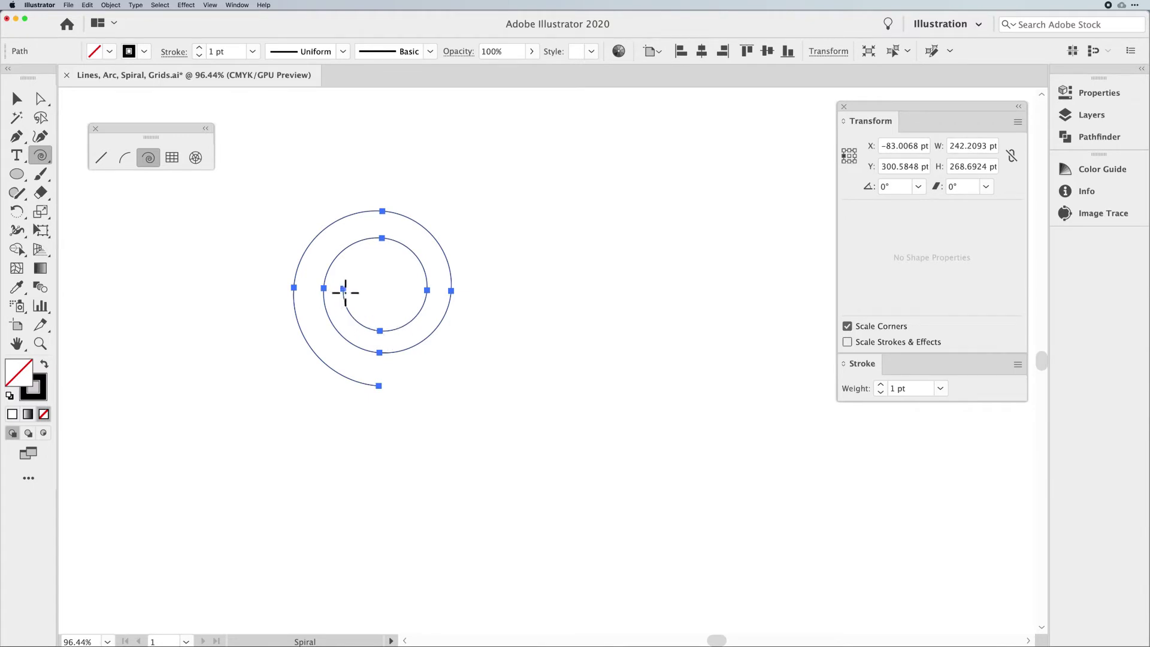
Create a spiral with a 141.0695 pt radius, 50% decay and 9 segments beside the existing spiral, and delete it
left_click(543, 302)
left_click_drag(483, 282, 594, 239)
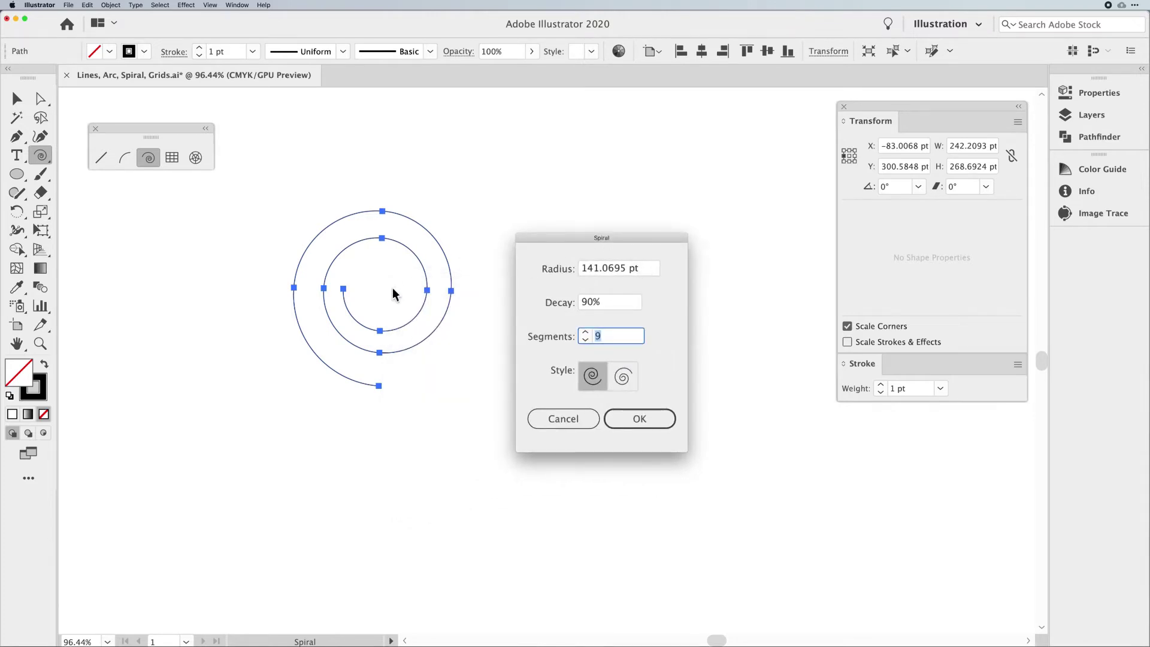
left_click(648, 268)
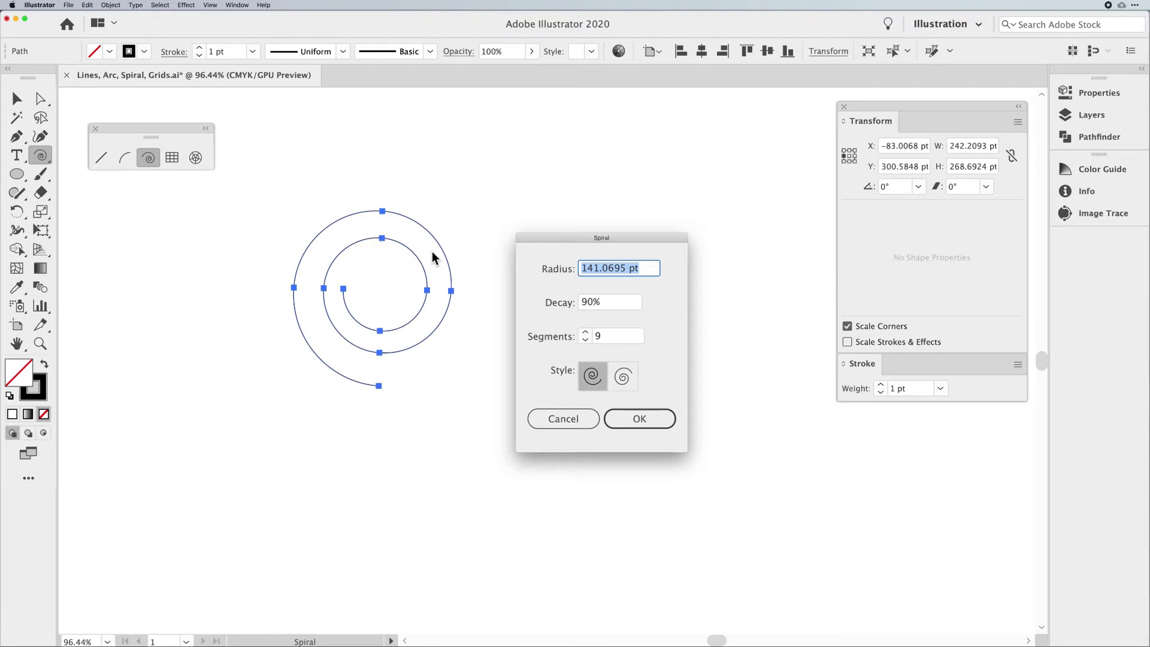
left_click(598, 302)
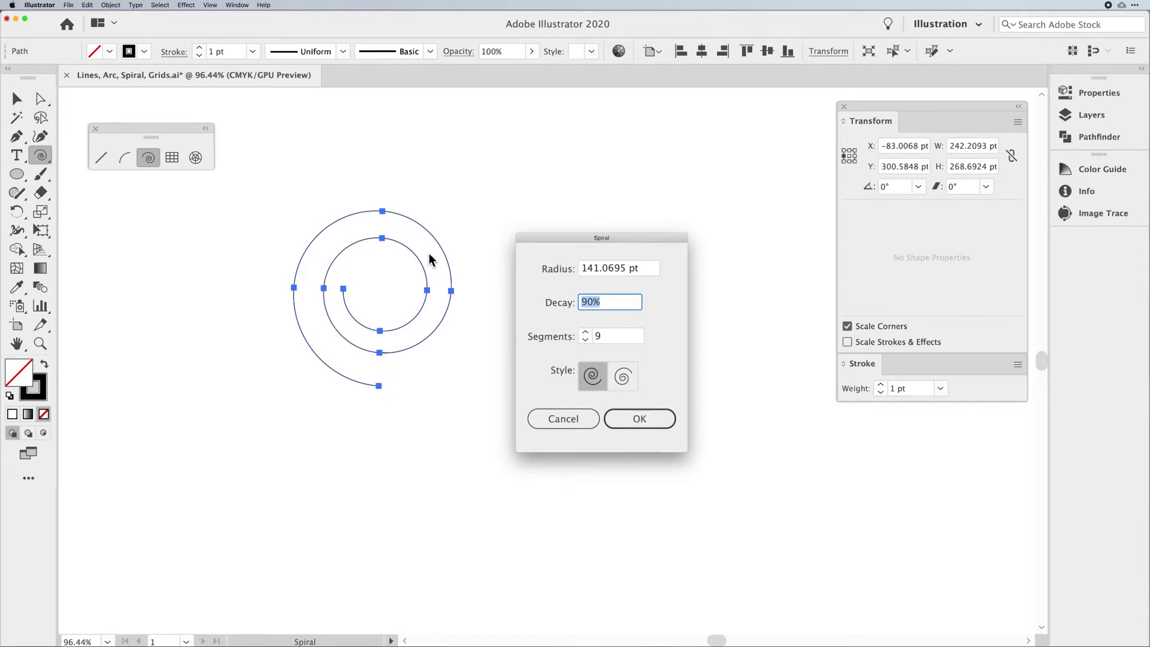
type("50")
left_click(638, 419)
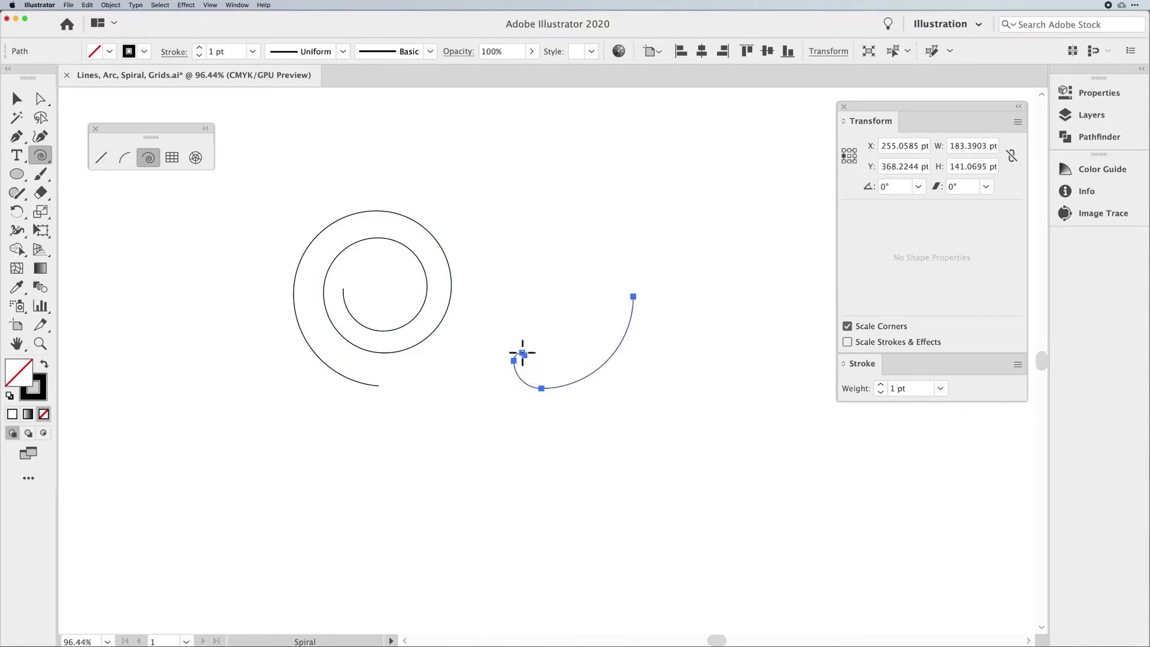
left_click(18, 100)
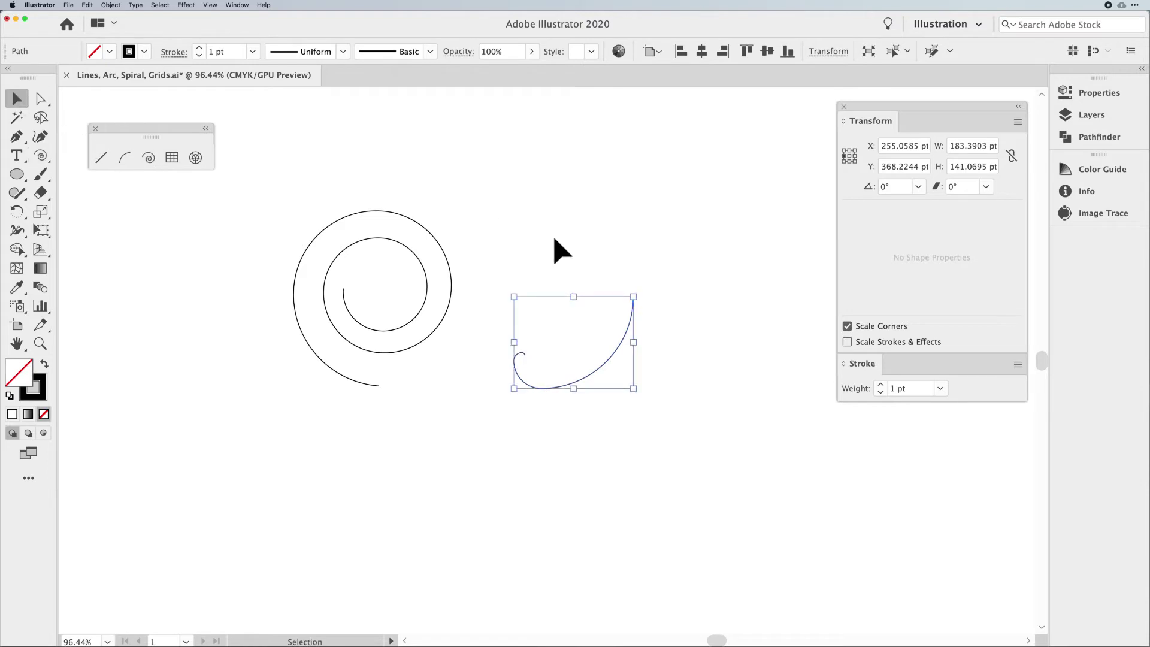
key("Delete")
Undo a freehand test spiral and create one with a 120.9554 pt radius, 90% decay and 11 segments in its place
left_click(152, 159)
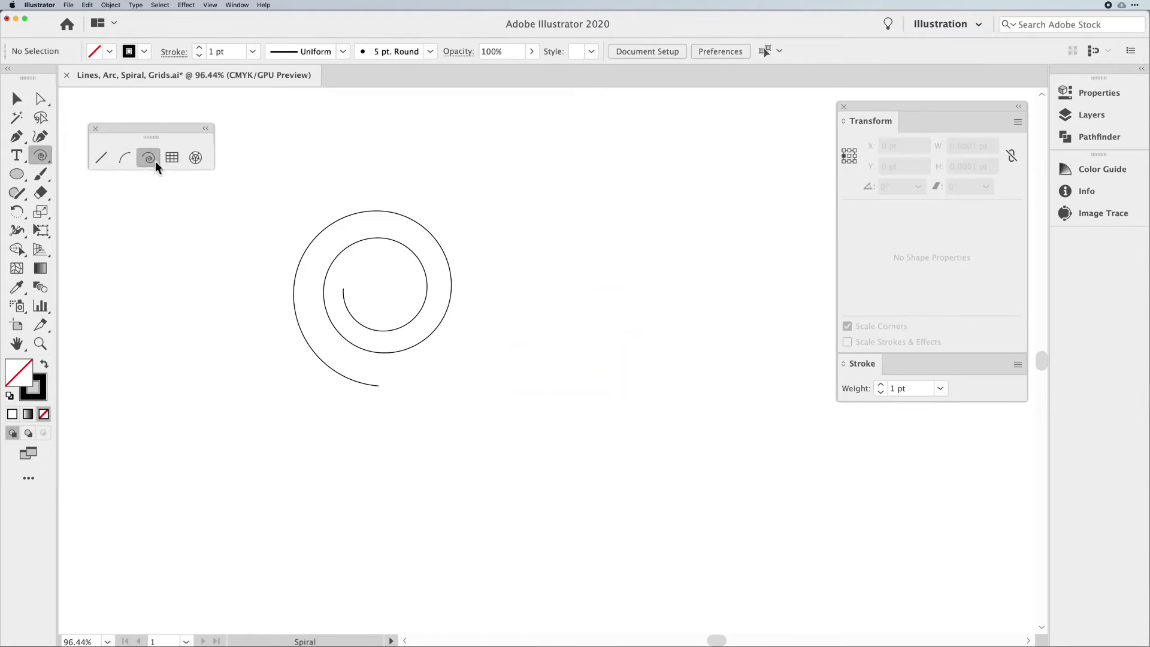
left_click_drag(584, 323, 593, 400)
key("ctrl+z")
left_click(582, 313)
left_click_drag(591, 298, 570, 297)
type("90")
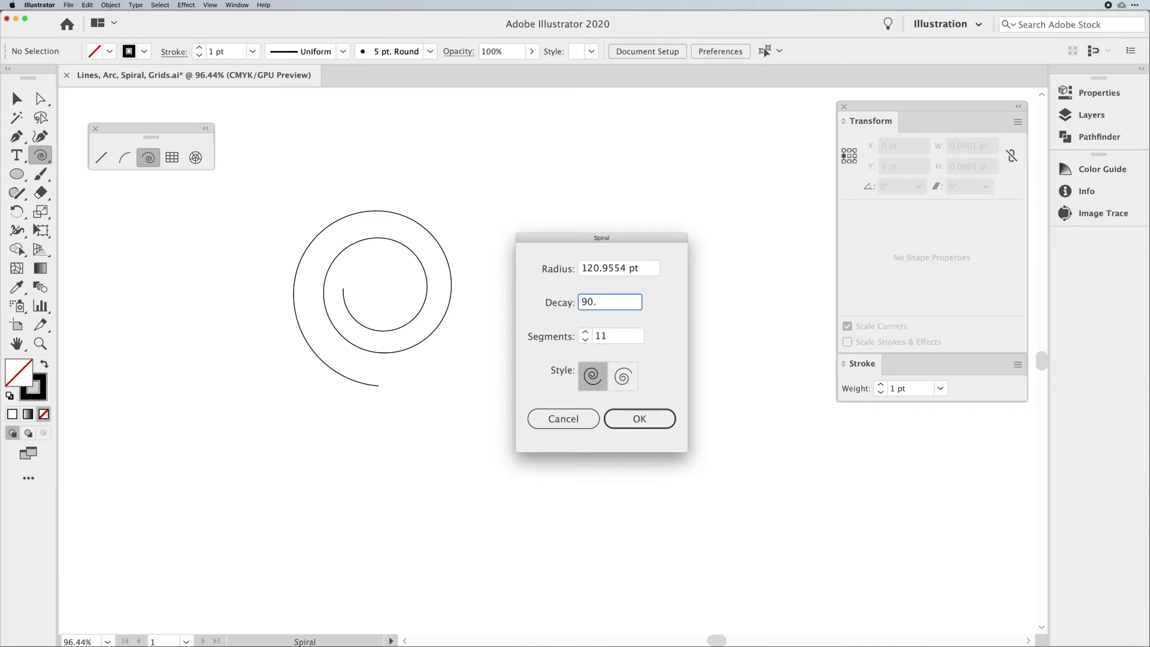
key("Return")
Draw a spiral of about 174 pt radius below the other two, adding and removing segments to finish at 36, and delete it
left_click_drag(487, 465, 486, 563)
key("Up")
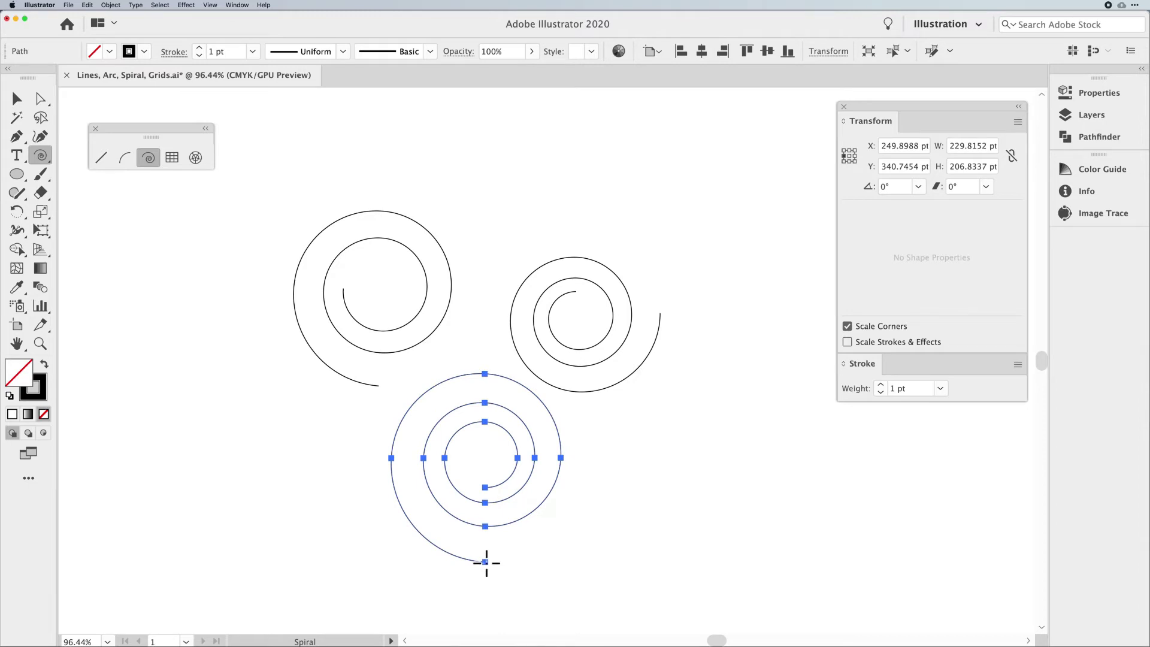
key("Up")
key("Up")
key("Up")
key("Up")
key("Up")
key("Up")
key("Up")
left_click_drag(487, 563, 494, 577)
key("Down")
key("Down")
key("Down")
key("Down")
key("Down")
key("Down")
key("Down")
key("Down")
key("Down")
key("Down")
key("Down")
key("Down")
key("Down")
key("Down")
key("Up")
key("Up")
key("Up")
key("Up")
key("Up")
key("Up")
key("Up")
key("Up")
key("Up")
key("Up")
key("Up")
key("Up")
key("Up")
key("Up")
key("Up")
key("Up")
key("v")
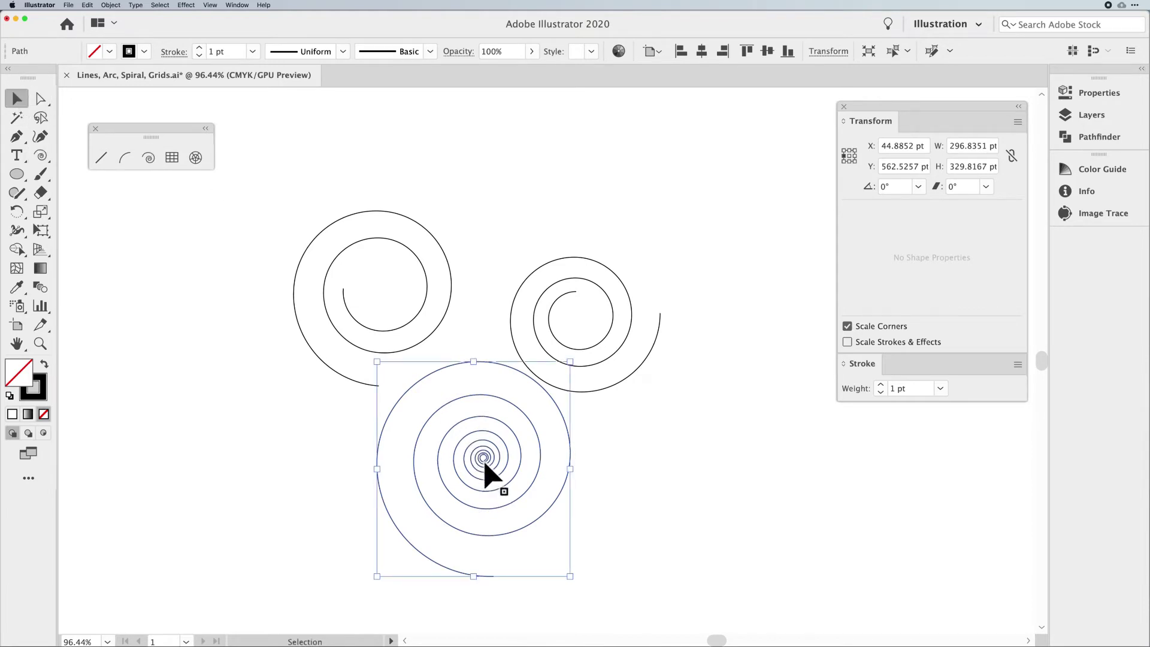
key("Delete")
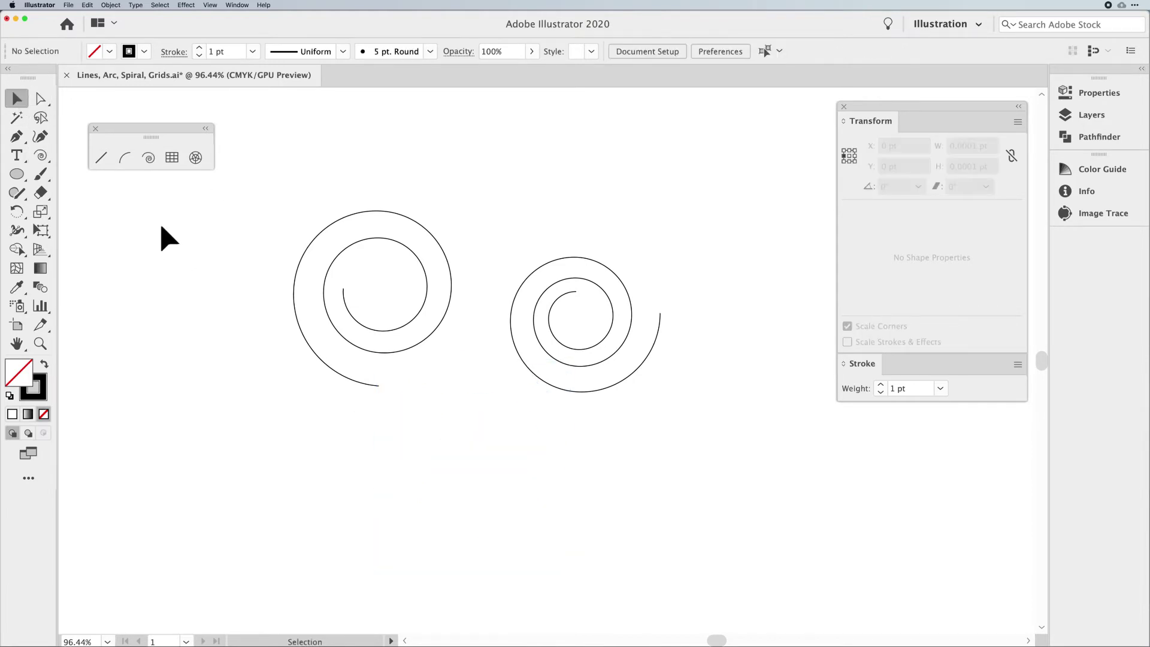
Create a spiral with a 173.8807 pt radius, 90% decay and 10 segments below the other two spirals
left_click(148, 159)
left_click(518, 478)
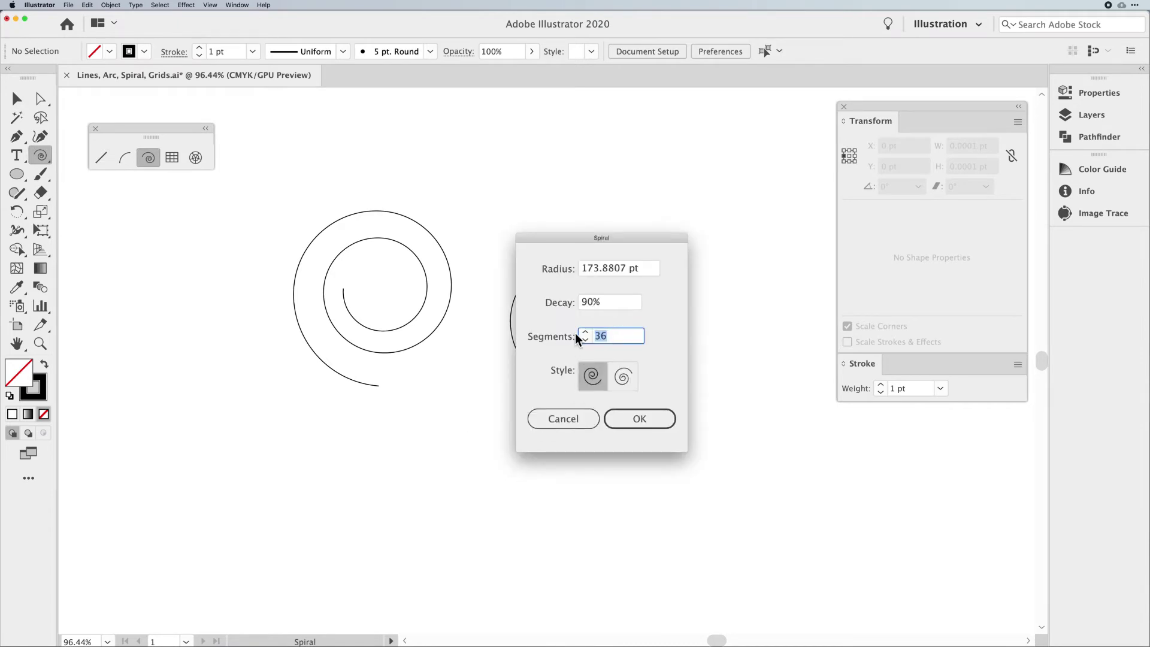
type("10")
key("Return")
Draw a fourth spiral about 283 by 315 pt to the right of the lower one, increasing its segments to 44 while drawing
left_click_drag(717, 433, 751, 503)
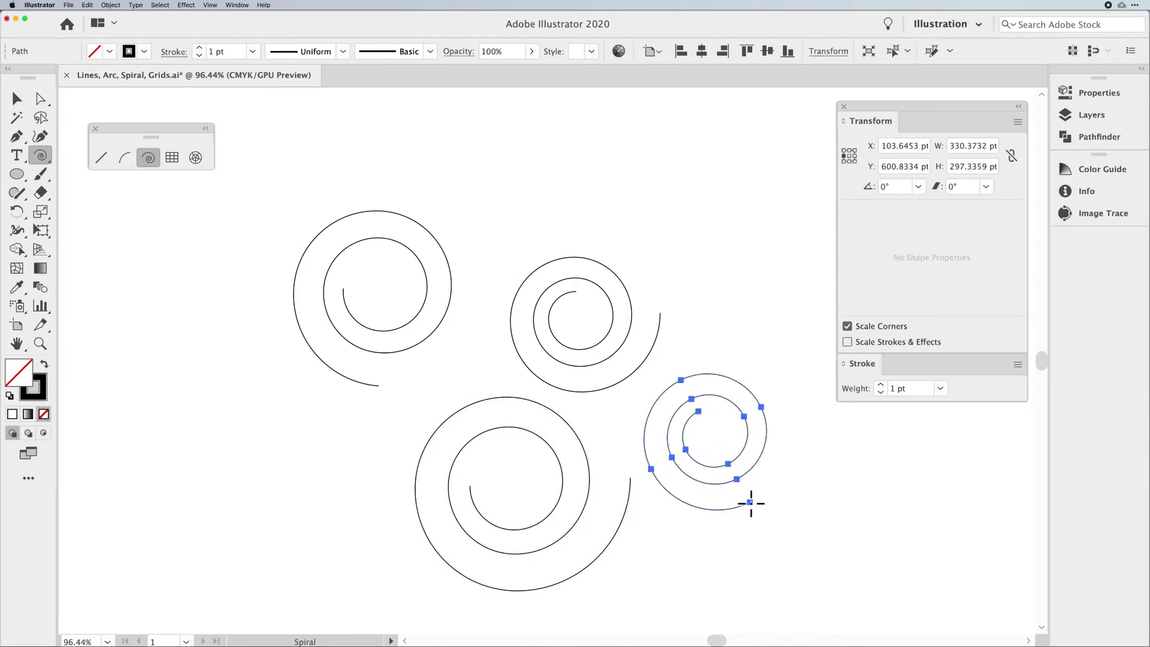
key("Up")
key("Up")
key("Up")
key("Up")
mouse_move(751, 503)
left_mouse_down()
mouse_move(720, 506)
mouse_move(733, 543)
left_mouse_up()
key("Up")
key("Up")
key("Up")
key("Up")
key("Up")
key("Up")
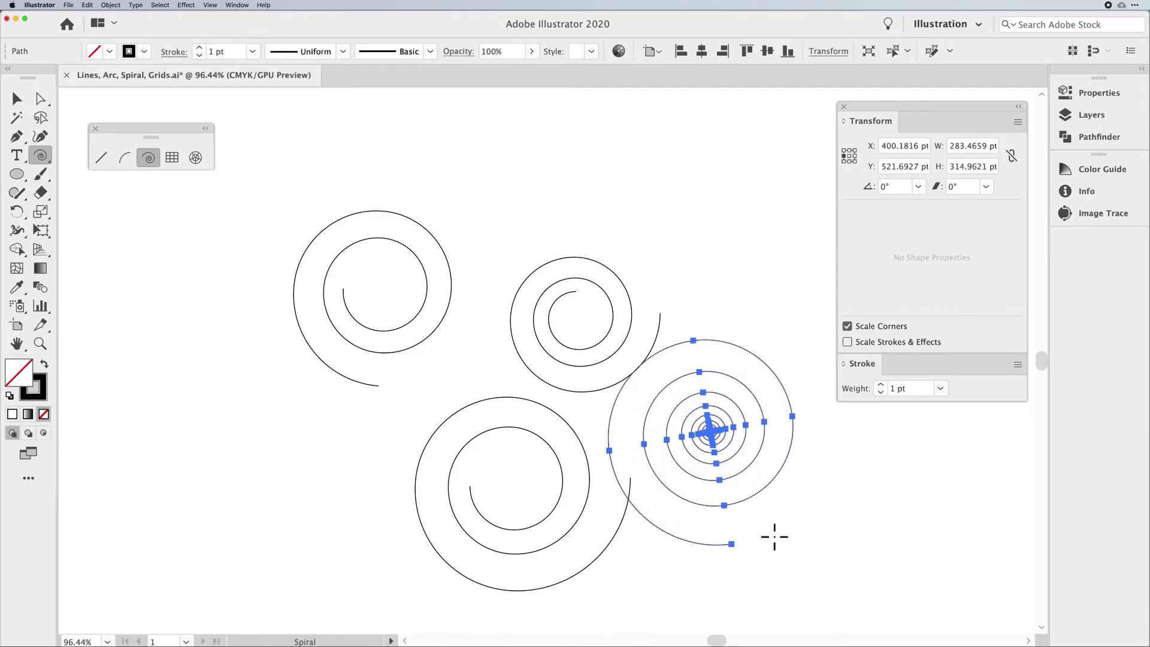
Delete the three newer spirals, keeping only the first one
key("v")
key("super+a")
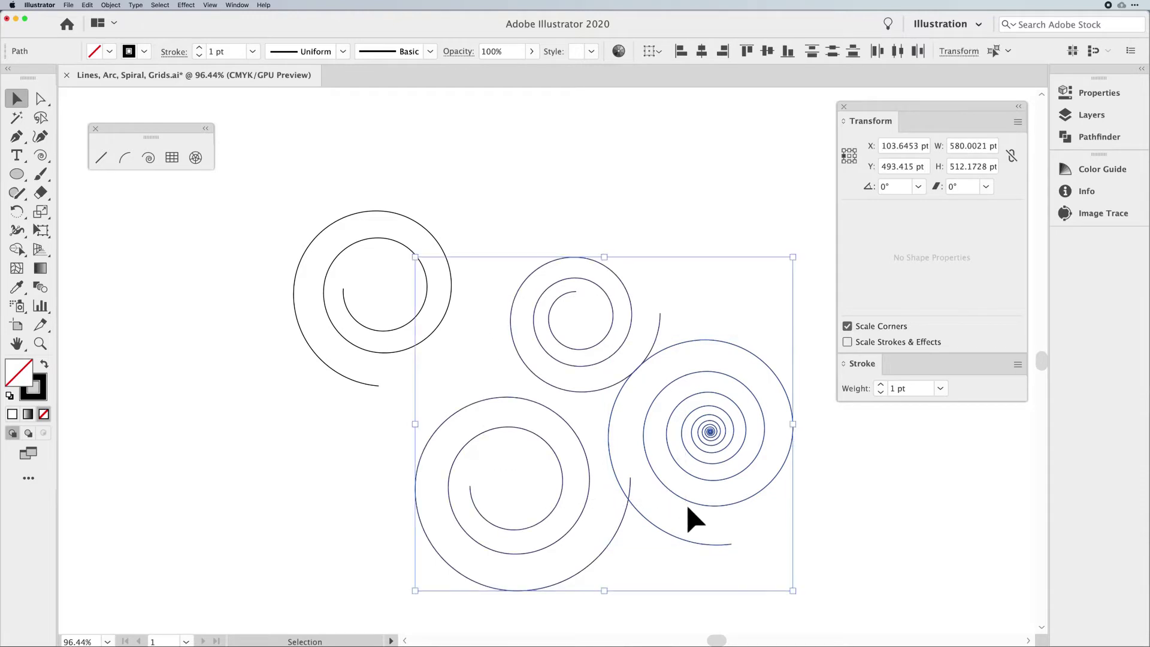
key("Delete")
Reset the Spiral tool to 10 segments with a 145.1491 pt radius between two test spirals, undoing both of them
left_click(149, 159)
left_click_drag(538, 320, 538, 420)
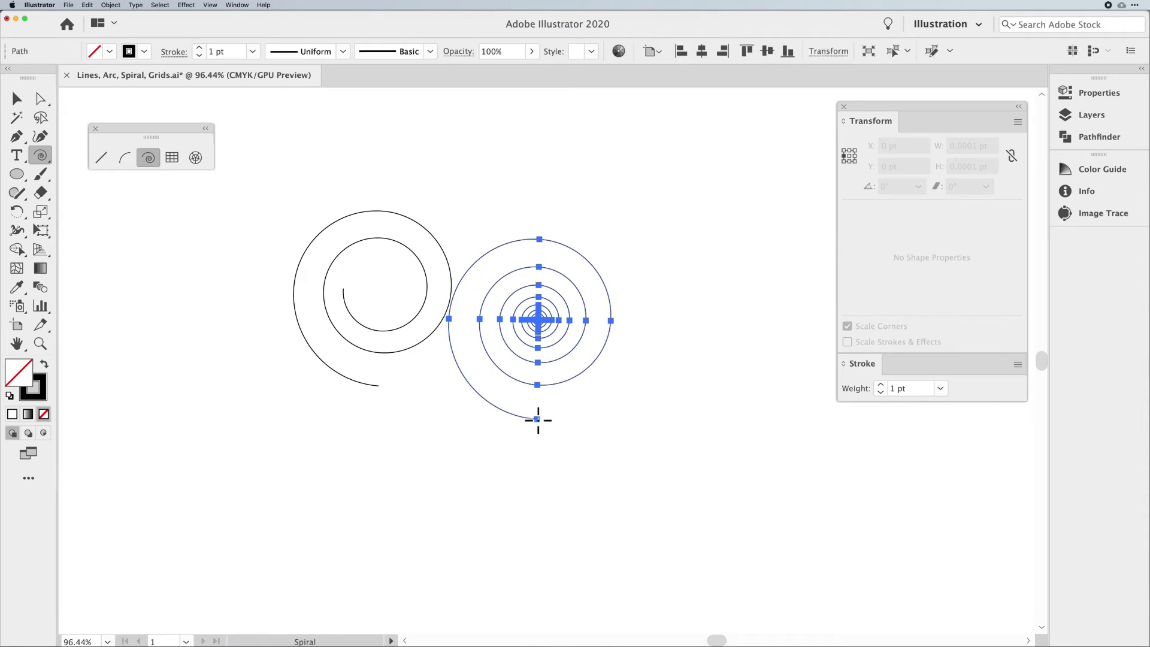
key("super+z")
left_click(542, 414)
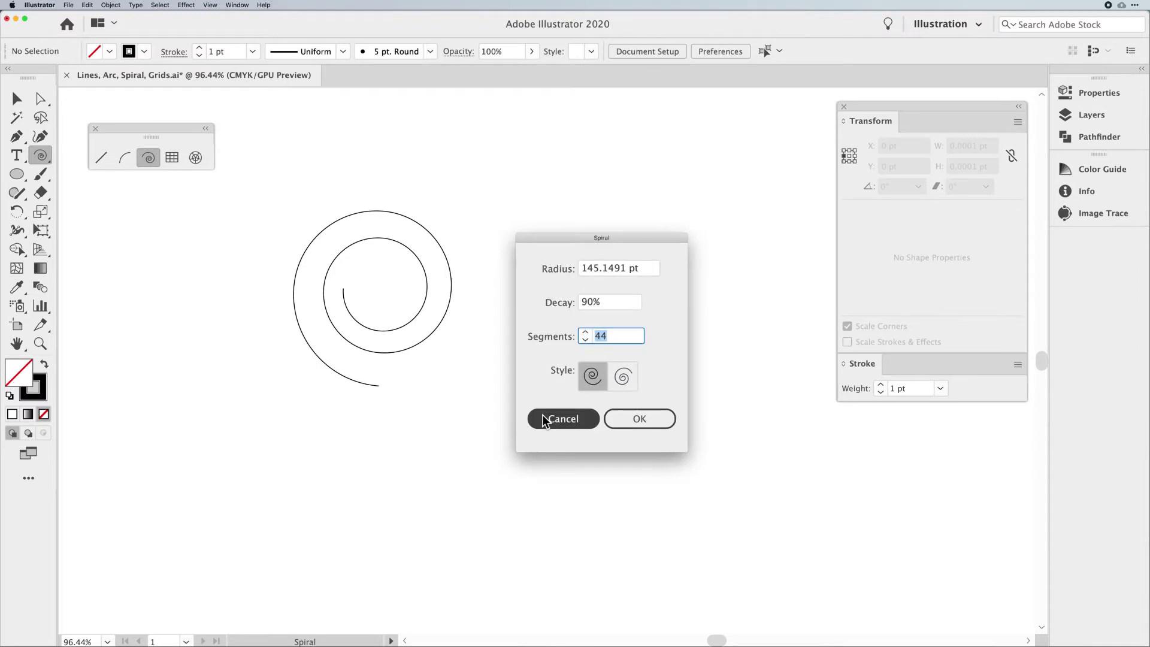
type("10")
key("Return")
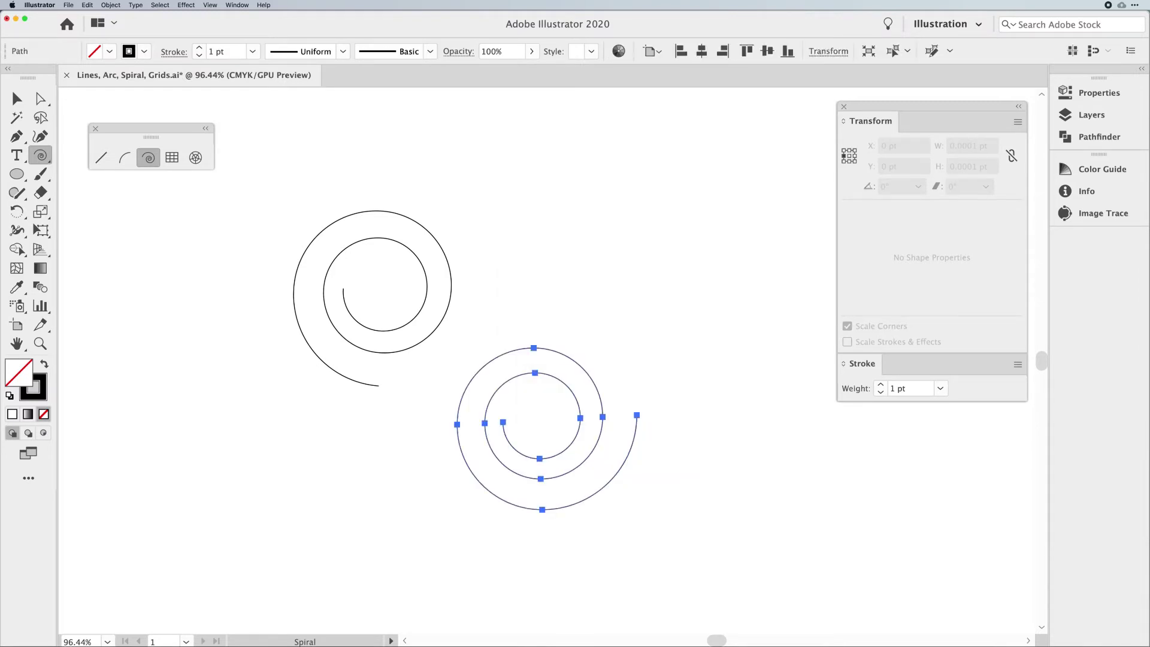
key("super+z")
Draw a spiral of about 151 pt radius beside the first, adjusting it to 7 segments and about 95% decay while drawing
left_click_drag(611, 317, 606, 419)
key("Up")
key("Up")
key("Up")
key("Up")
key("Up")
key("Down")
key("Down")
key("Down")
key("Down")
key("Down")
key("Down")
key("Down")
key("Down")
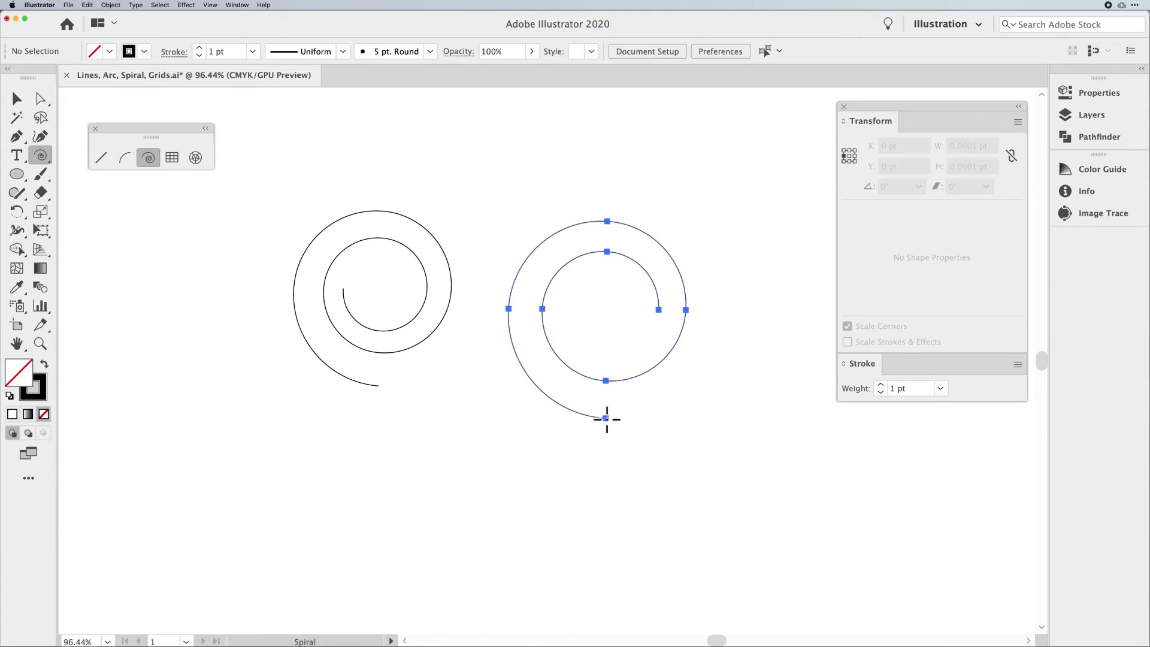
mouse_move(606, 418)
left_mouse_down()
mouse_move(614, 456)
mouse_move(605, 413)
left_mouse_up()
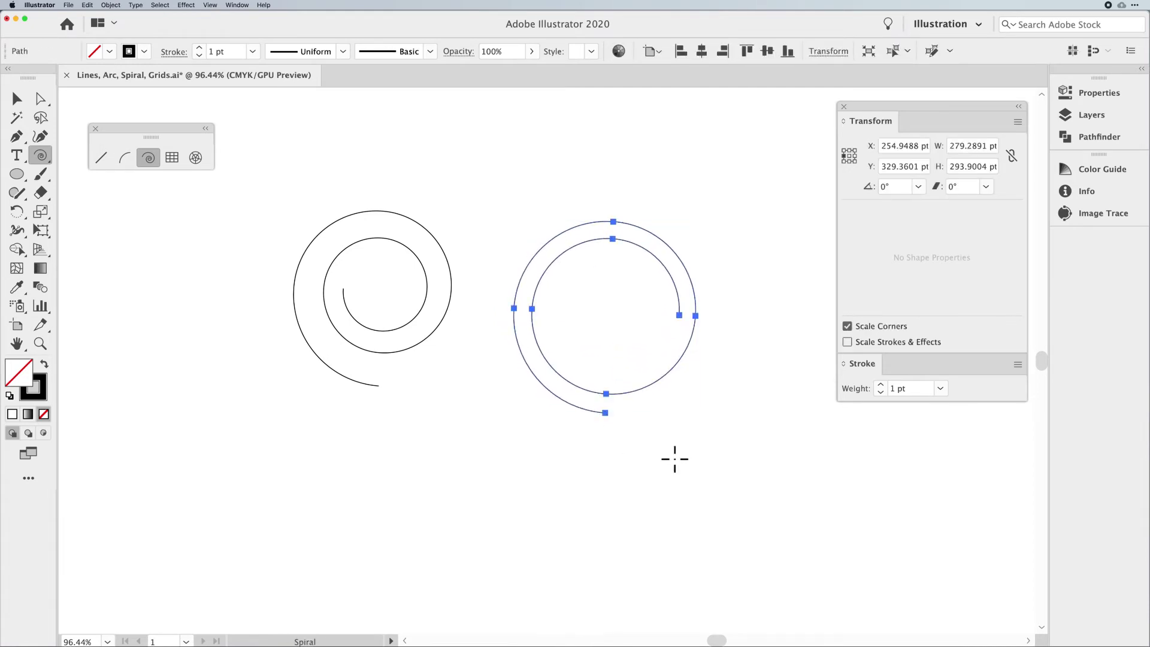
Create a spiral below the other two with unchanged dimensions but the opposite winding style
left_click(527, 453)
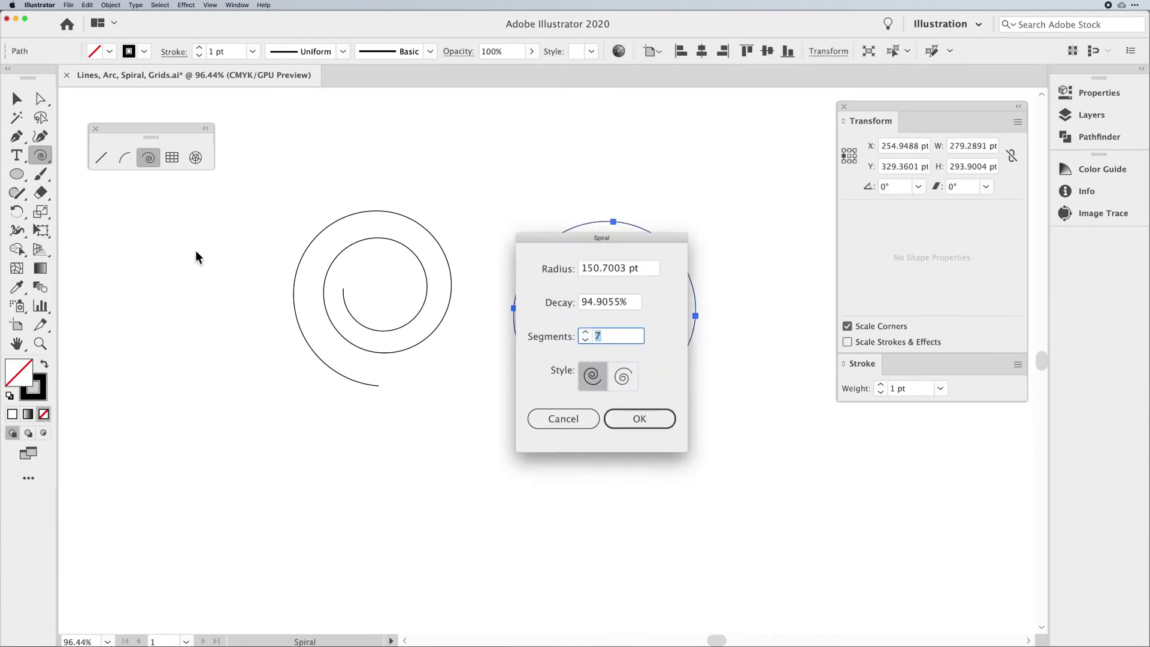
left_click(622, 378)
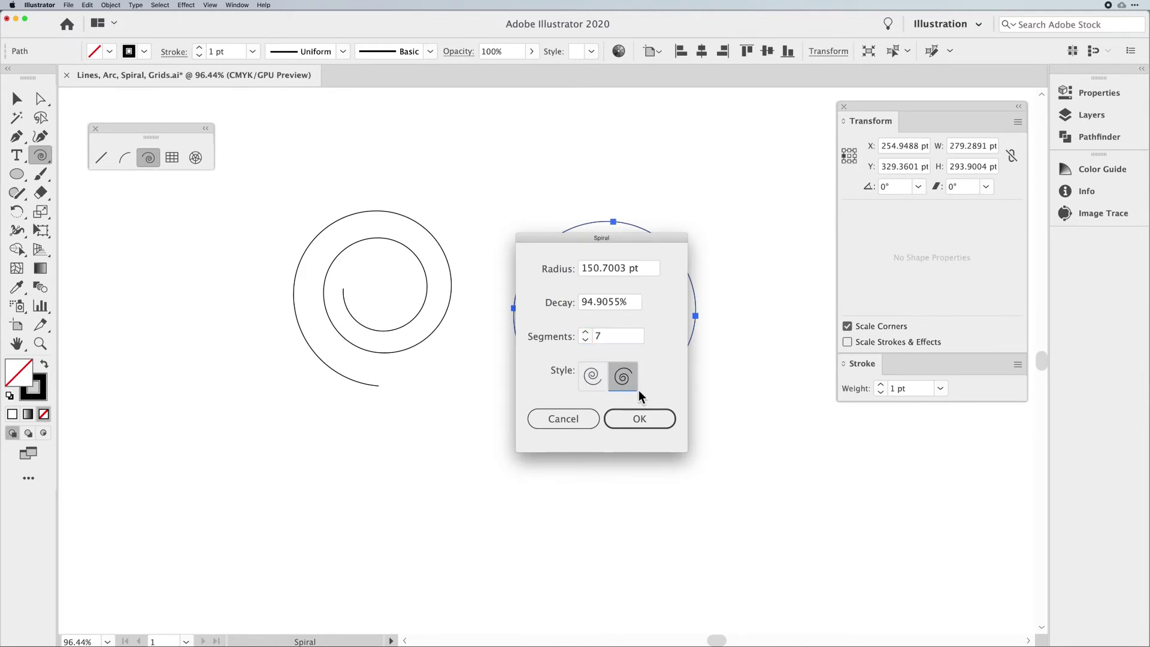
left_click(648, 422)
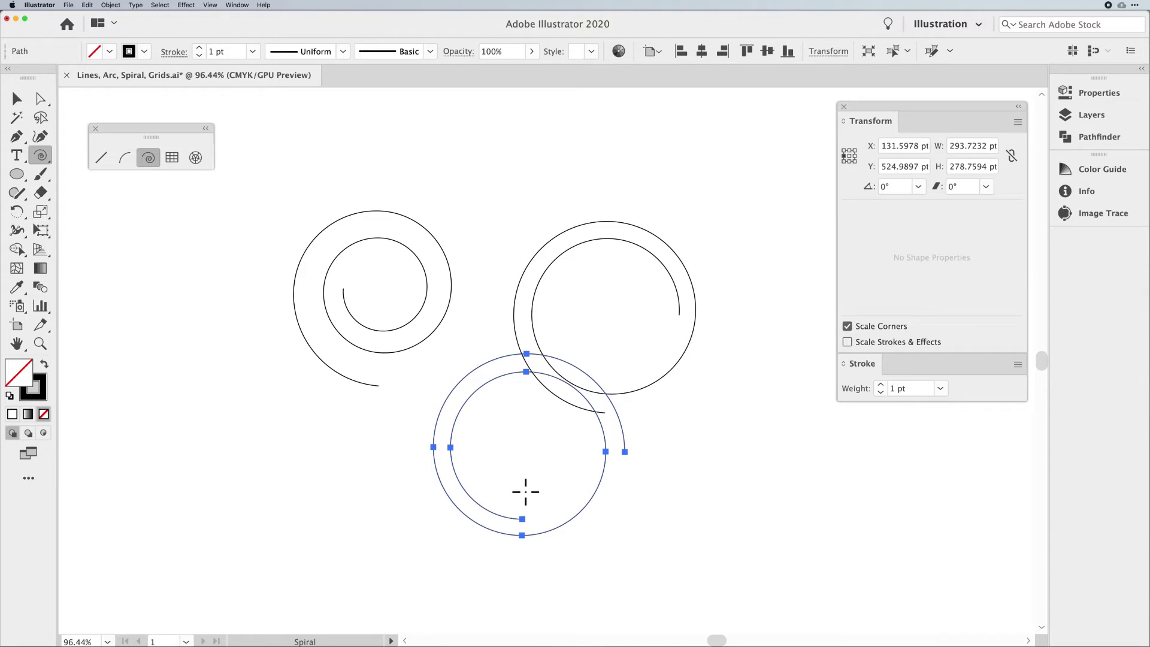
Delete the newest spiral and the two remaining ones above it to clear the artboard
key("Delete")
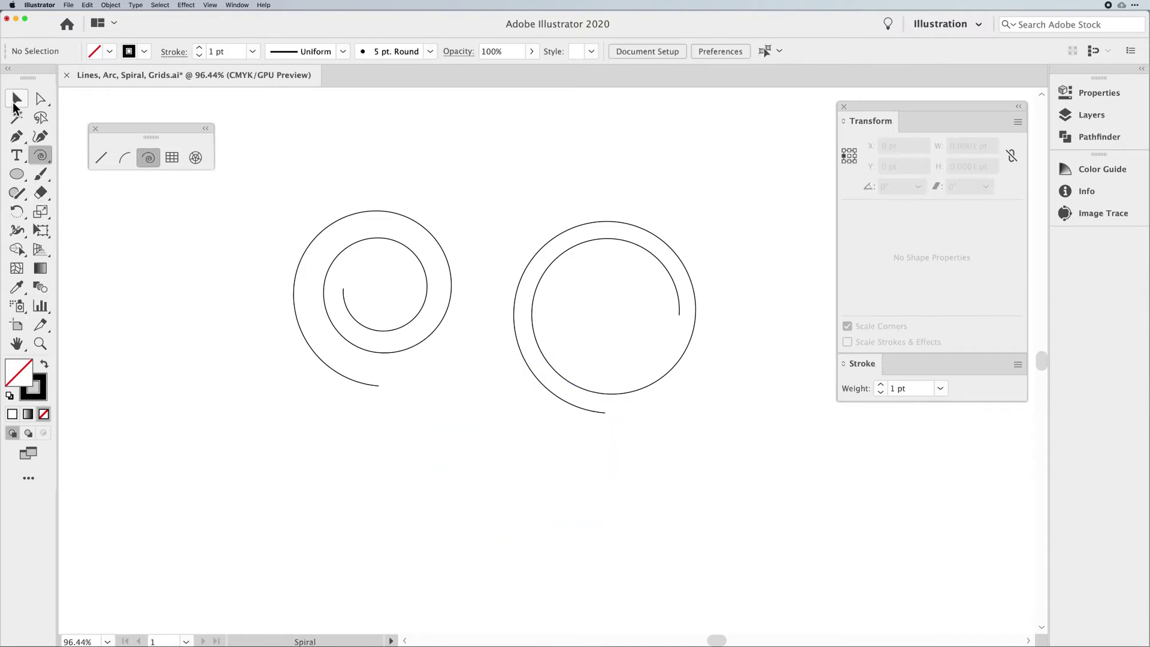
left_click(16, 99)
left_click_drag(231, 257, 568, 322)
key("Delete")
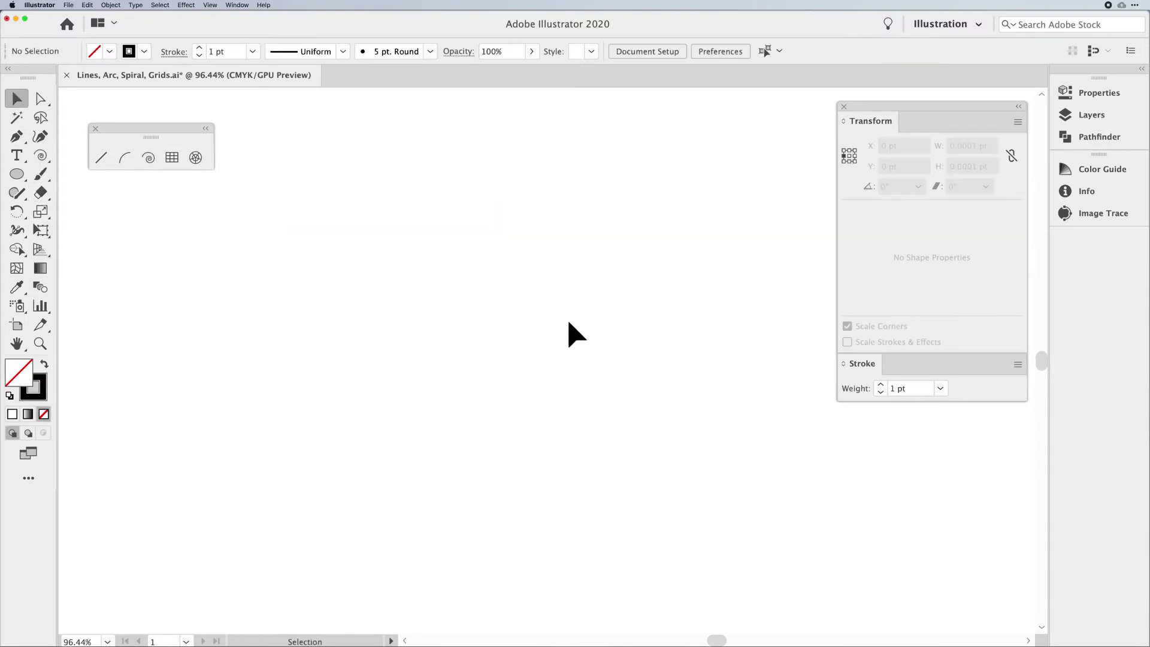
Draw a rectangular grid about 315 by 293 pt in the middle of the artboard
left_click(170, 157)
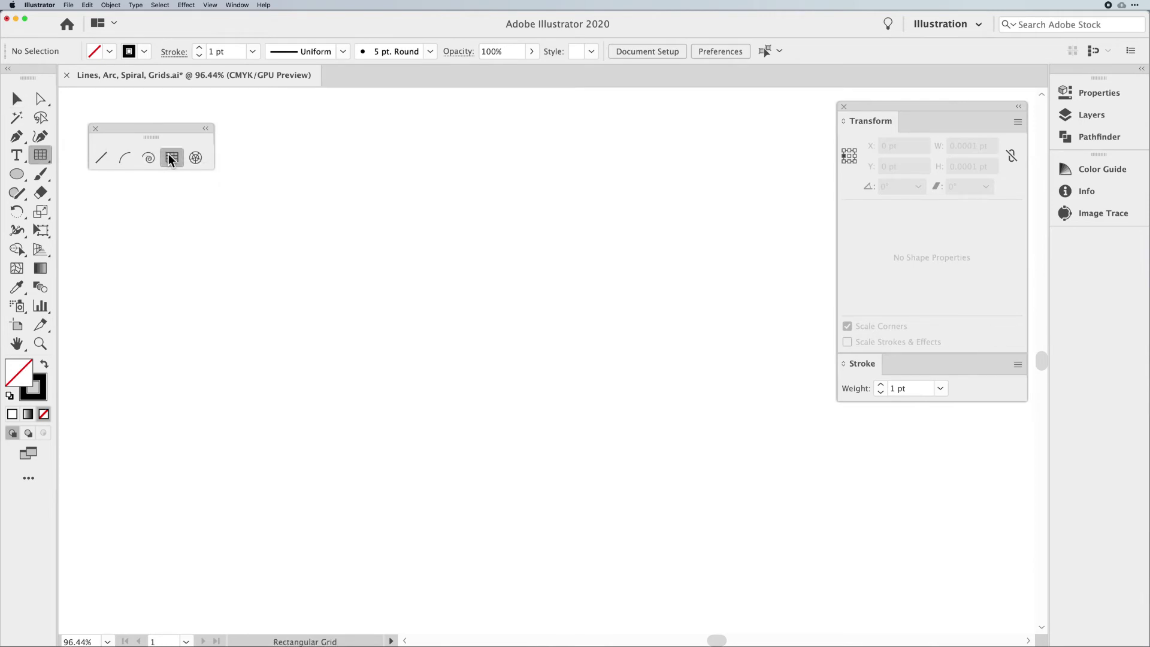
left_click_drag(362, 234, 567, 426)
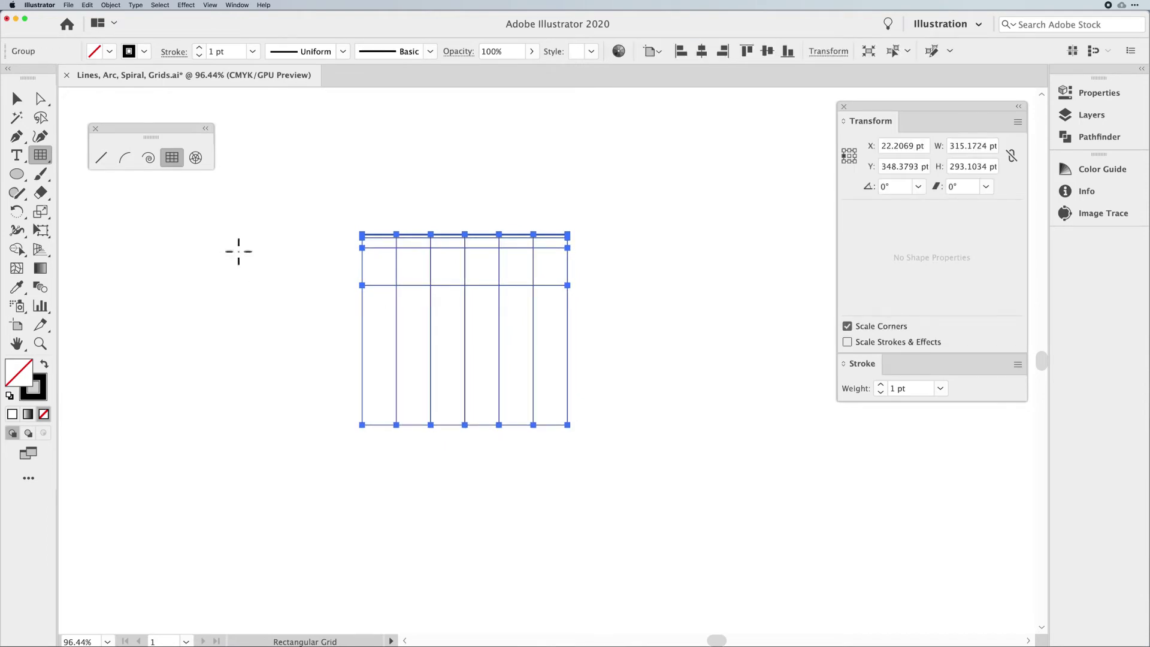
left_click_drag(197, 262, 198, 261)
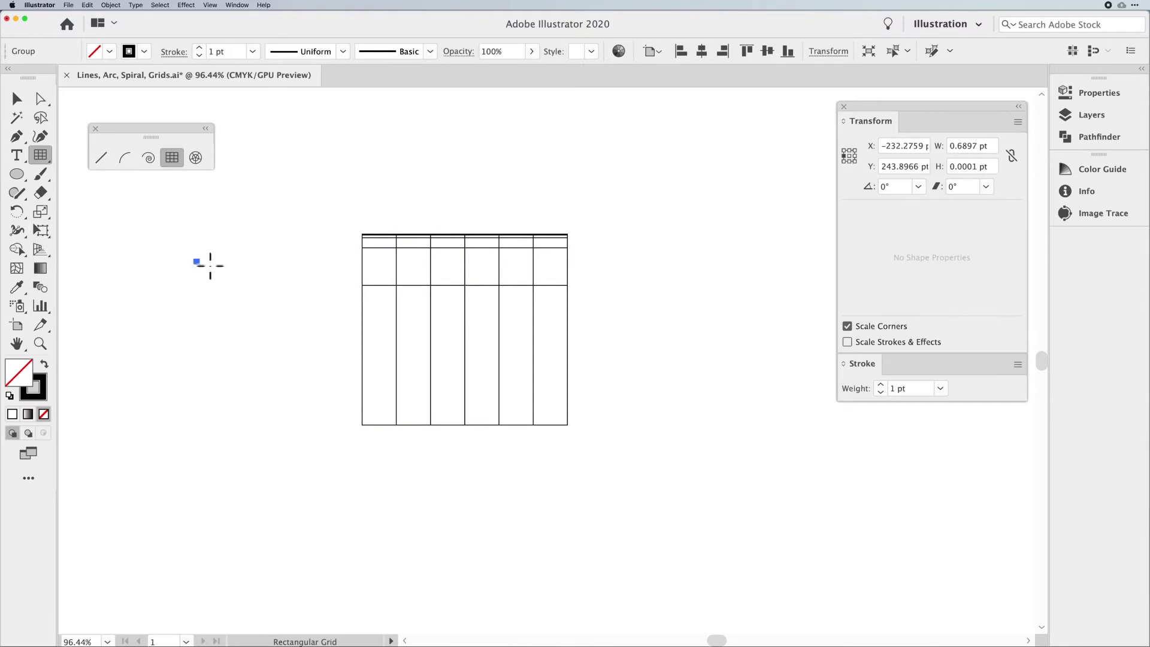
Set up a second rectangular grid with a width and height of 150 pt and a horizontal divider skew of 0%
left_click(225, 272)
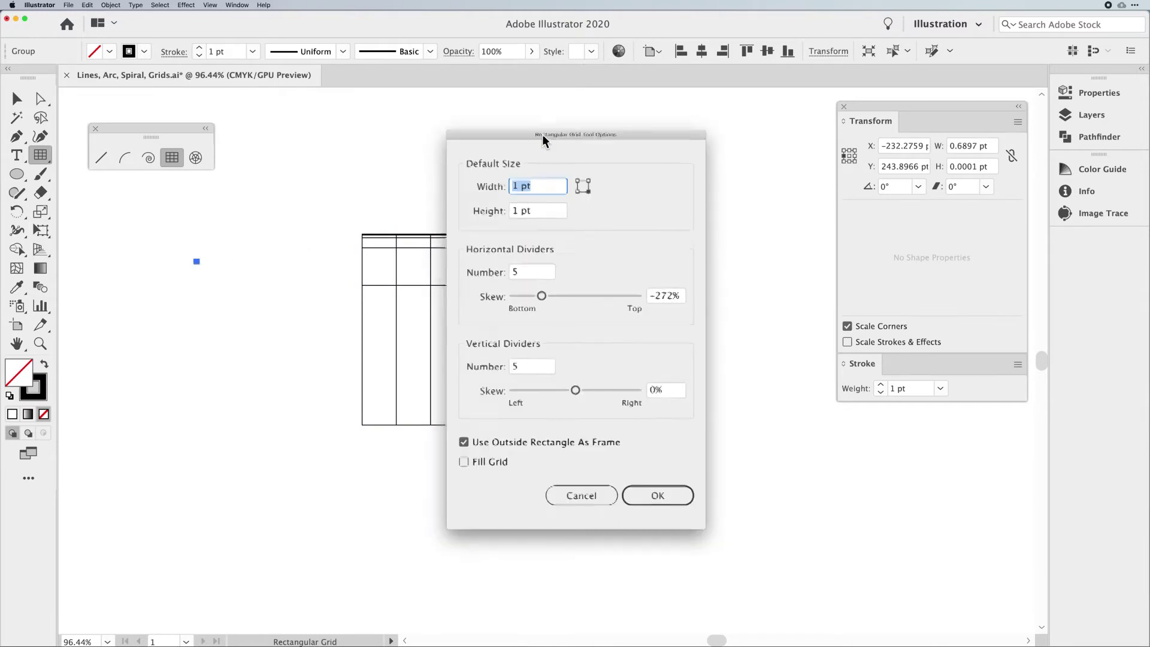
type("150")
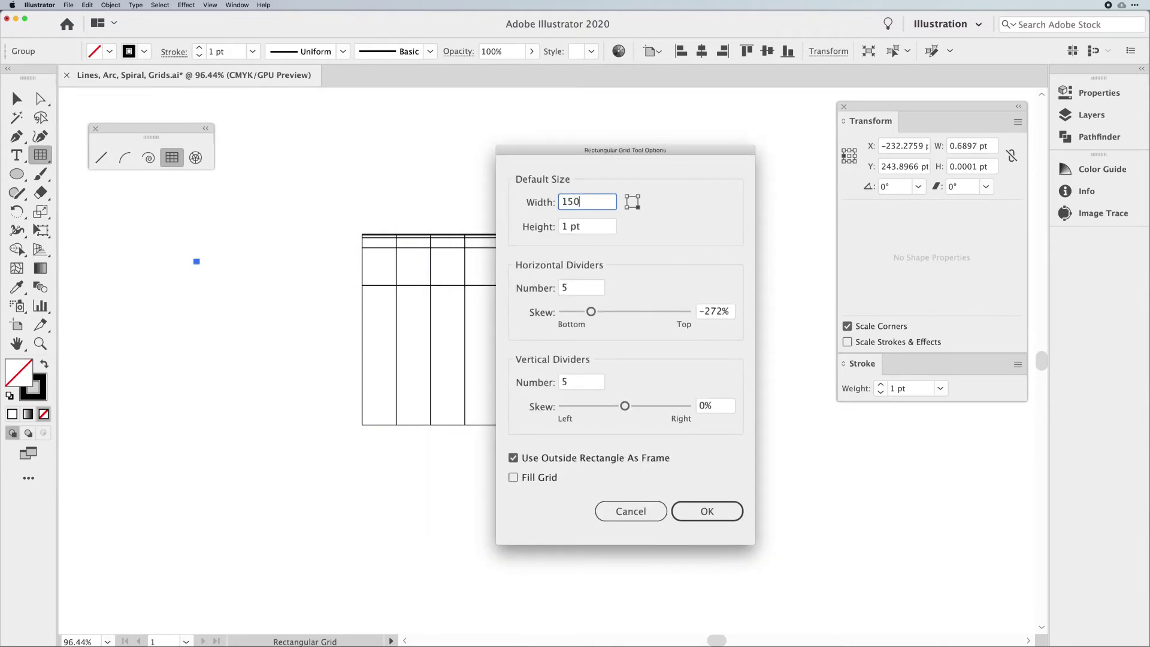
key("Tab")
type("150")
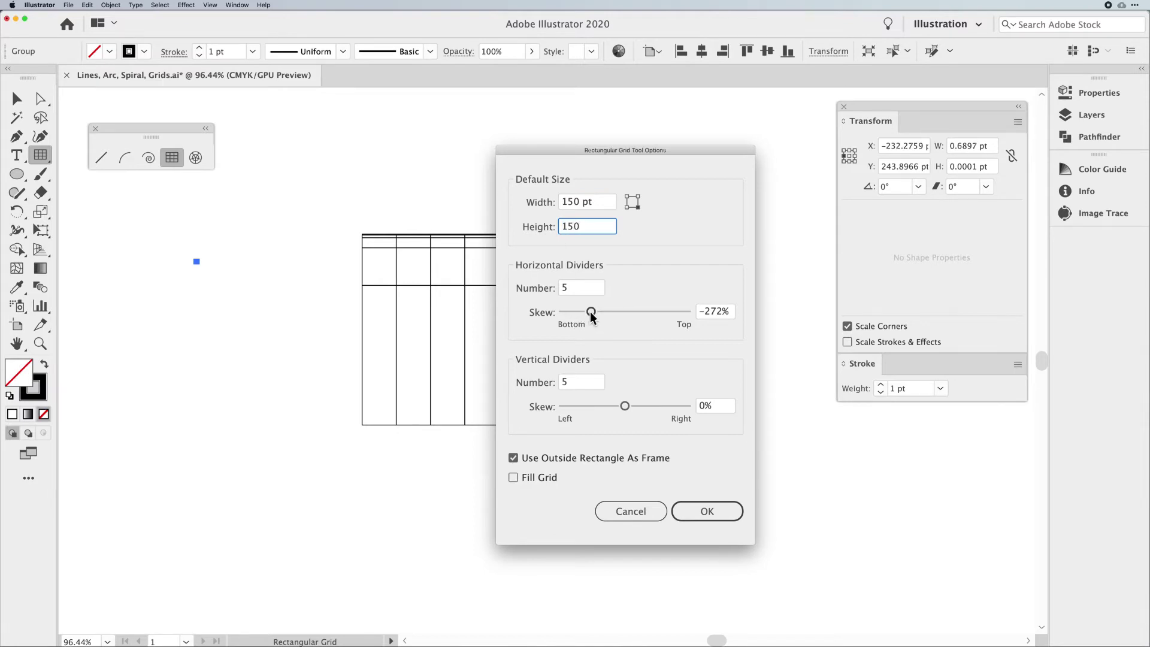
left_click_drag(592, 312, 627, 313)
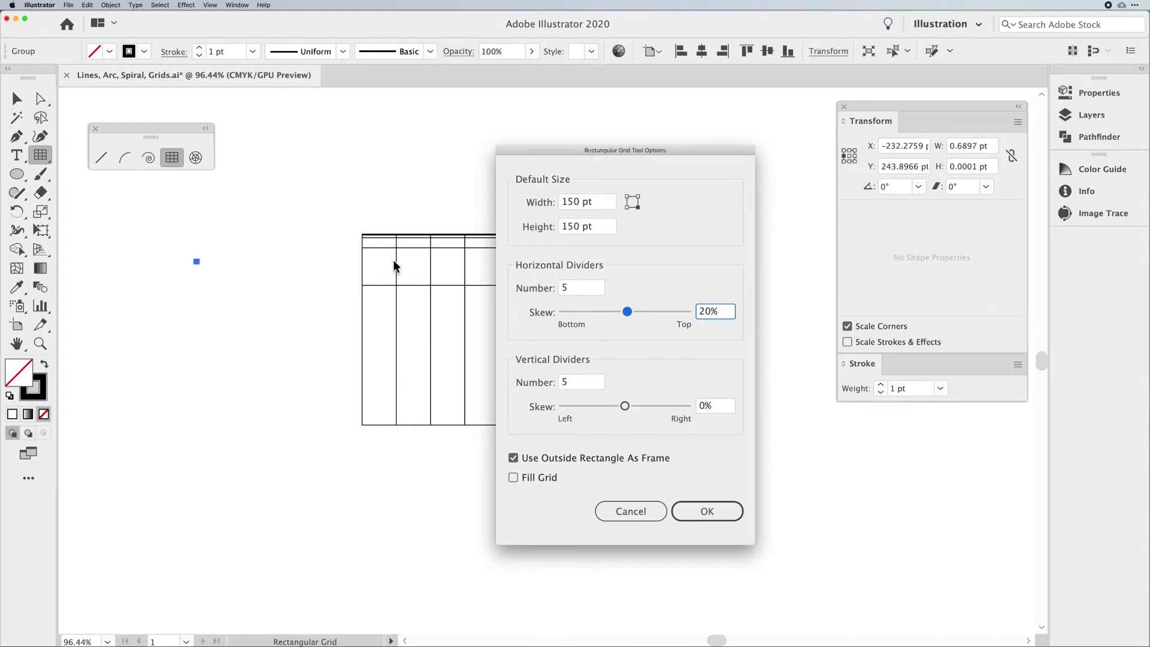
left_click_drag(718, 311, 692, 311)
type("0")
Set both the horizontal and vertical dividers to 10 and create the small grid
left_click_drag(573, 286, 556, 285)
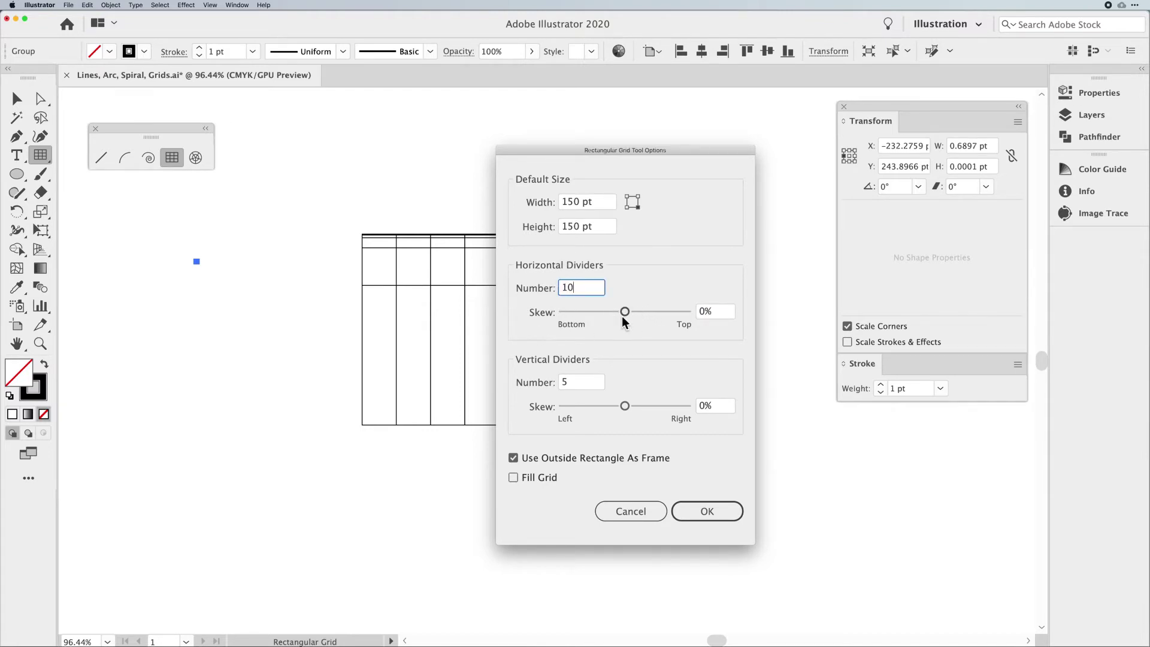
left_click_drag(570, 384, 542, 381)
type("10")
left_click(707, 512)
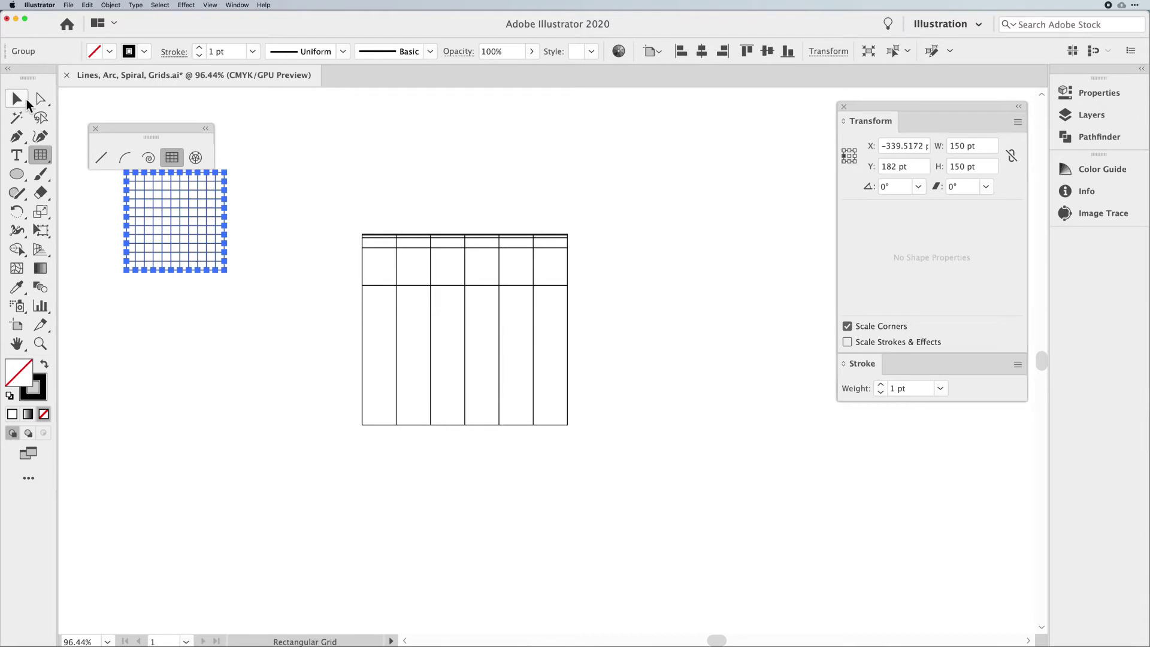
Move the 150 pt grid down beside the larger skewed grid, and delete the larger one
left_click(17, 99)
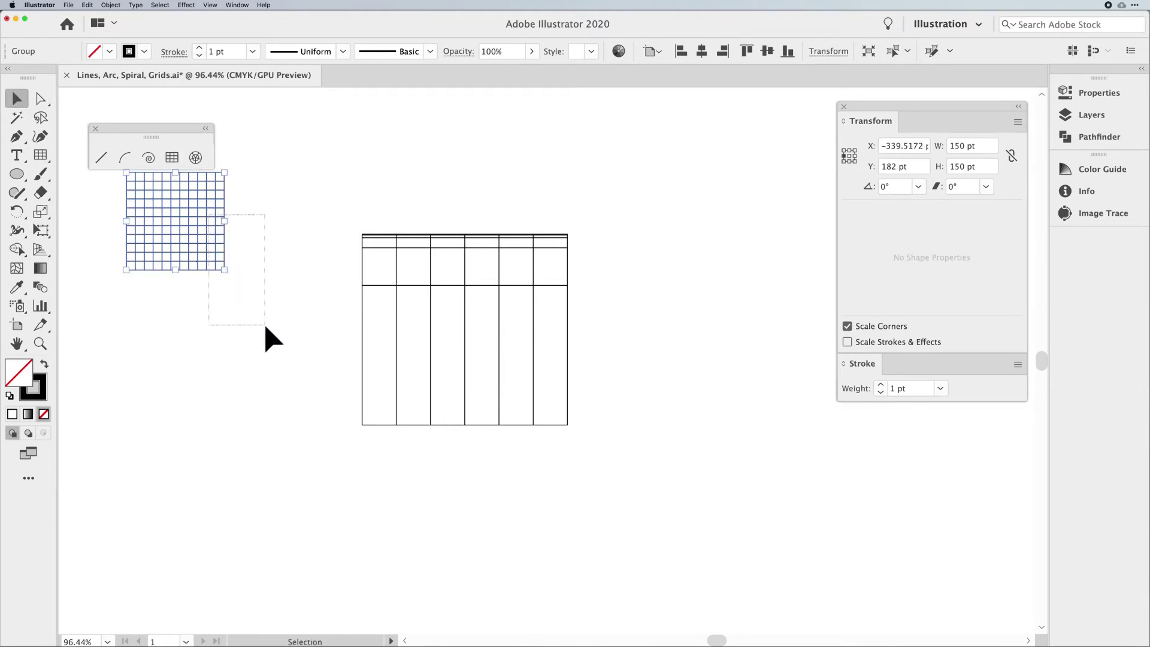
left_click_drag(209, 273, 313, 387)
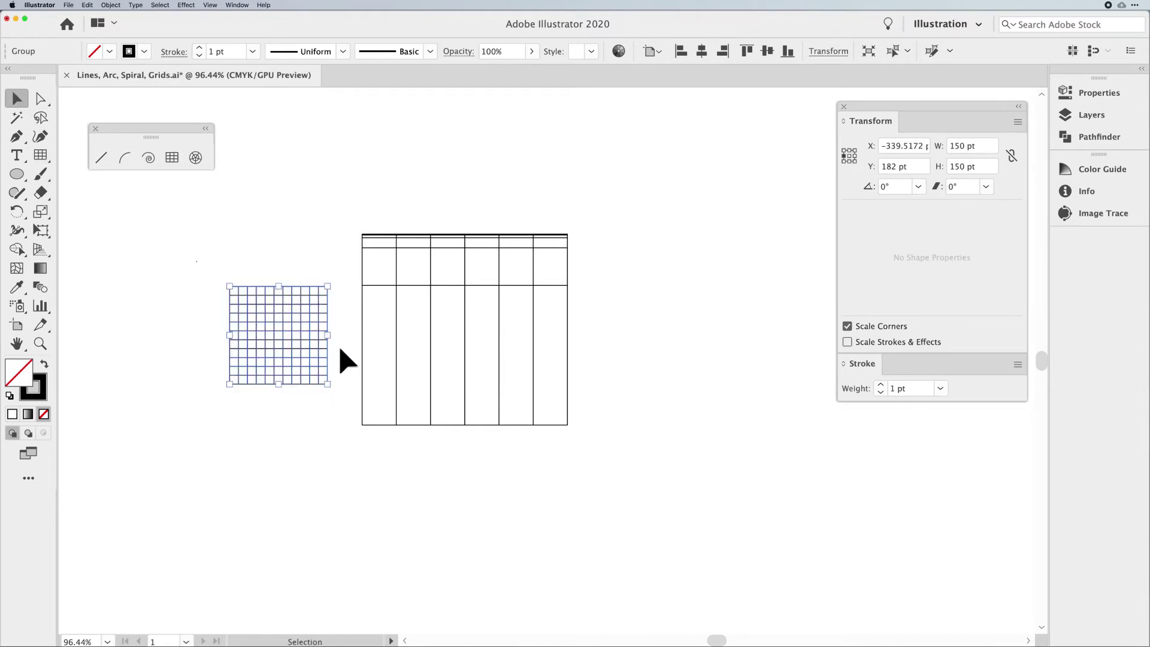
left_click_drag(348, 215, 649, 475)
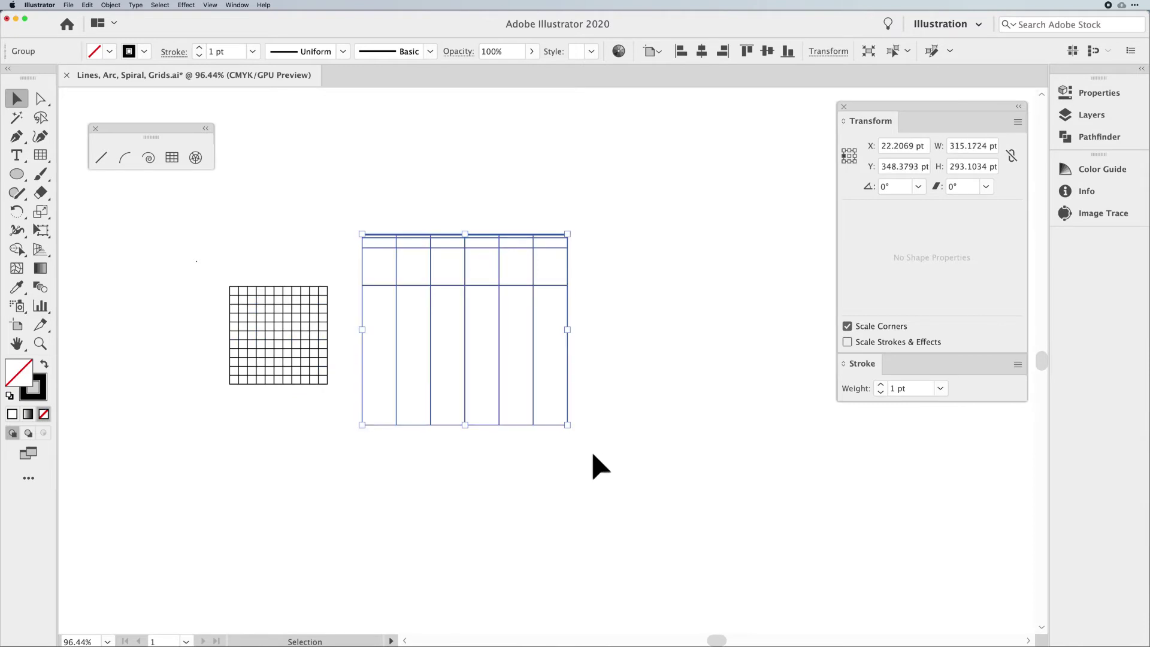
key("Delete")
Scale the remaining grid proportionally to about 324 pt square, and delete it
left_click(327, 337)
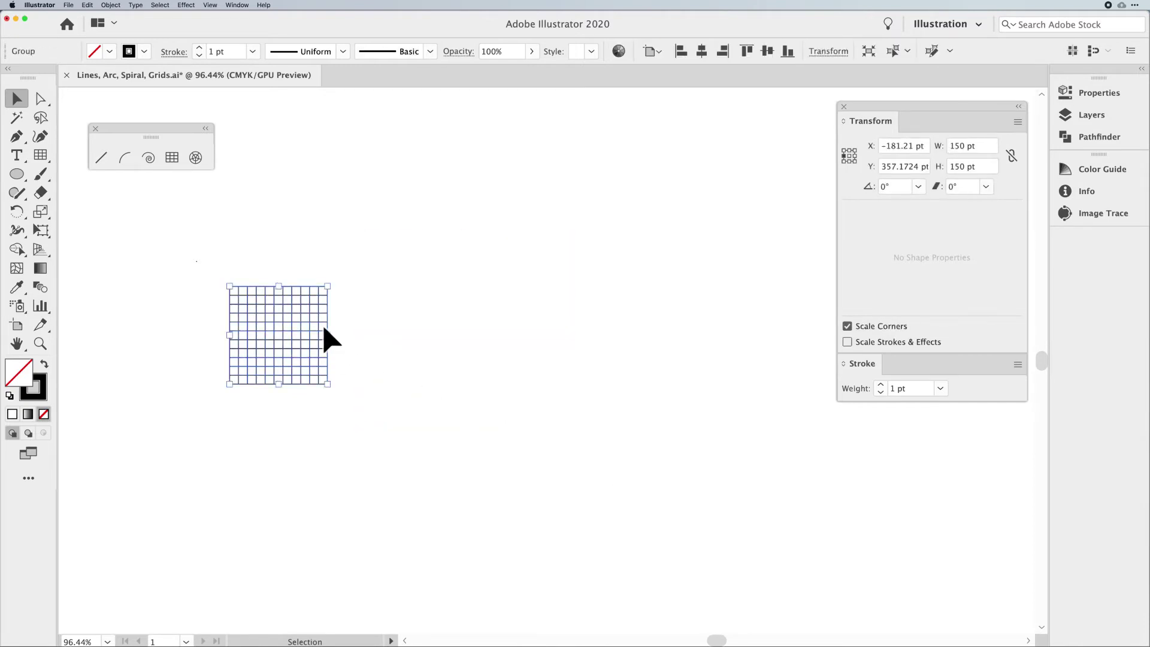
left_click_drag(326, 287, 626, 185)
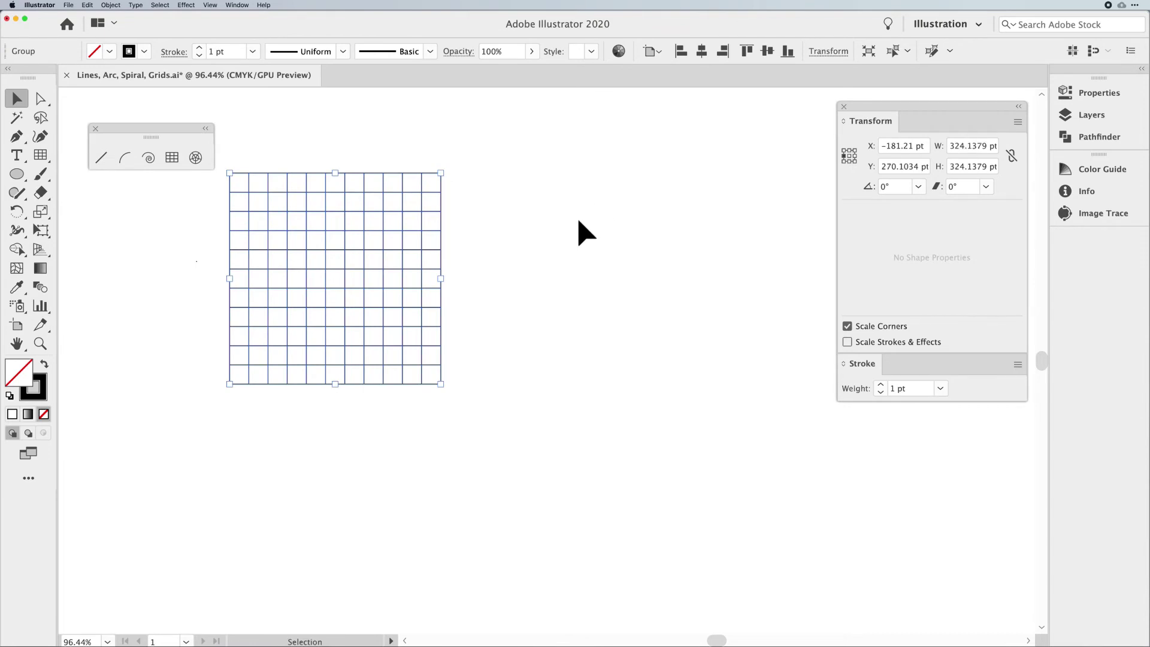
key("Delete")
Draw a rectangular grid, adding and removing dividers while drawing until it has 7 horizontal and 8 vertical dividers
left_click(180, 157)
left_click_drag(424, 281, 638, 491)
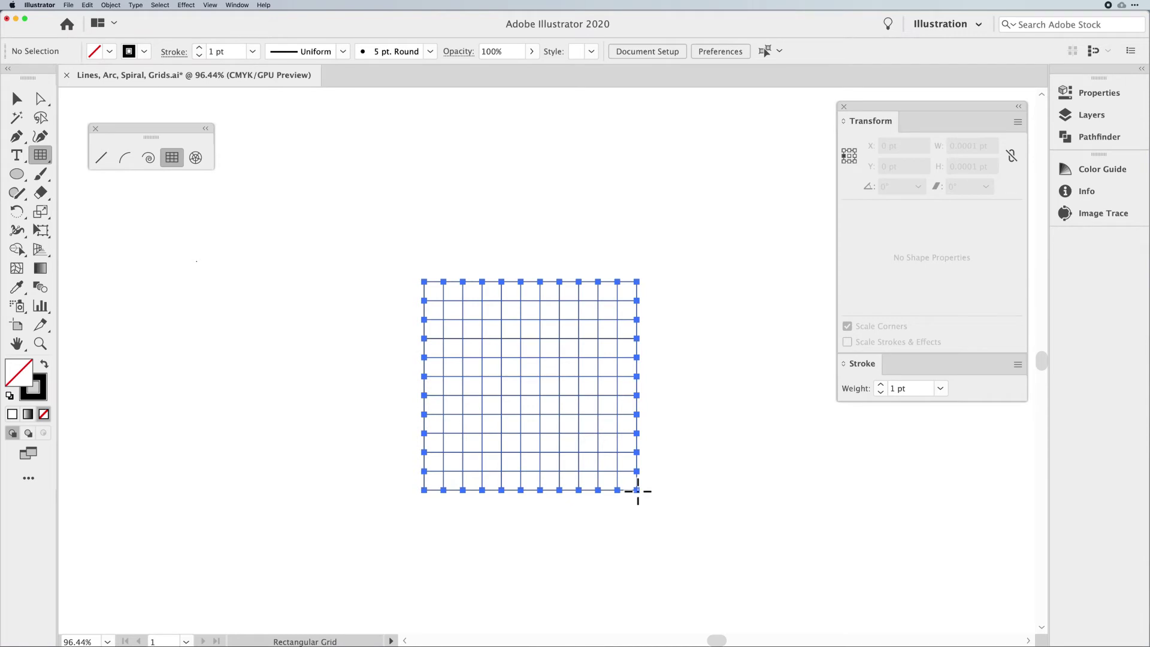
left_click_drag(638, 491, 651, 503)
key("Up")
key("Up")
key("Up")
key("Up")
key("Up")
key("Up")
key("Up")
key("Down")
key("Down")
key("Down")
key("Down")
key("Down")
key("Down")
key("Down")
key("Down")
key("Down")
key("Down")
key("Right")
key("Right")
key("Right")
key("Right")
key("Left")
key("Left")
key("Left")
key("Left")
key("Left")
key("Left")
key("Left")
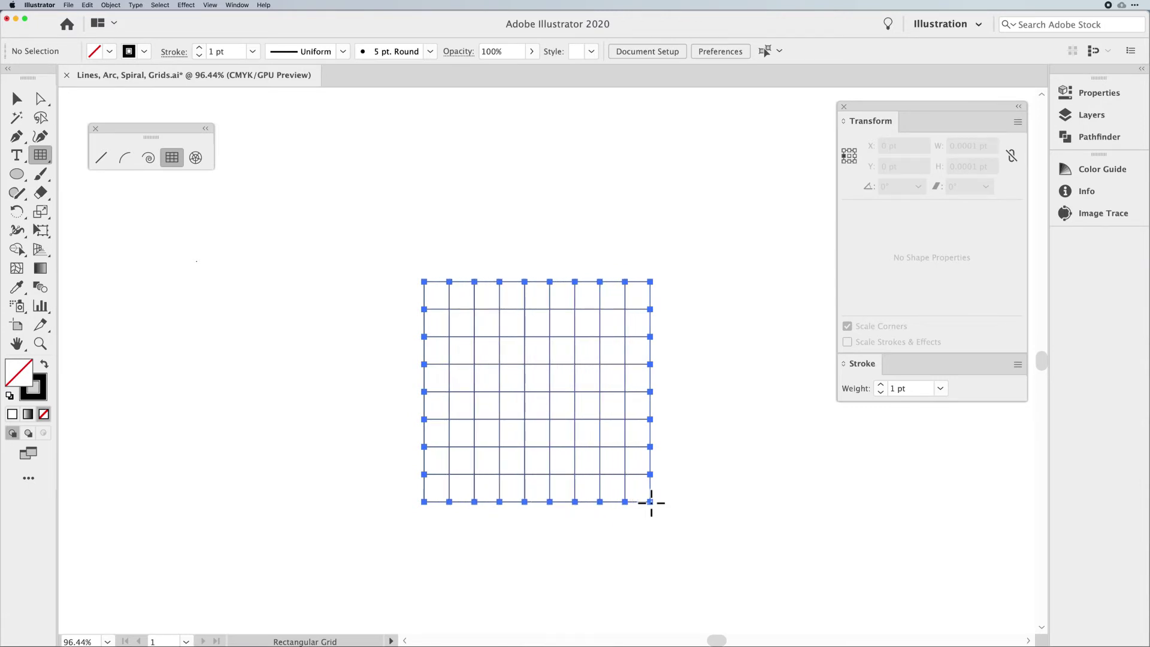
left_click_drag(651, 503, 640, 483)
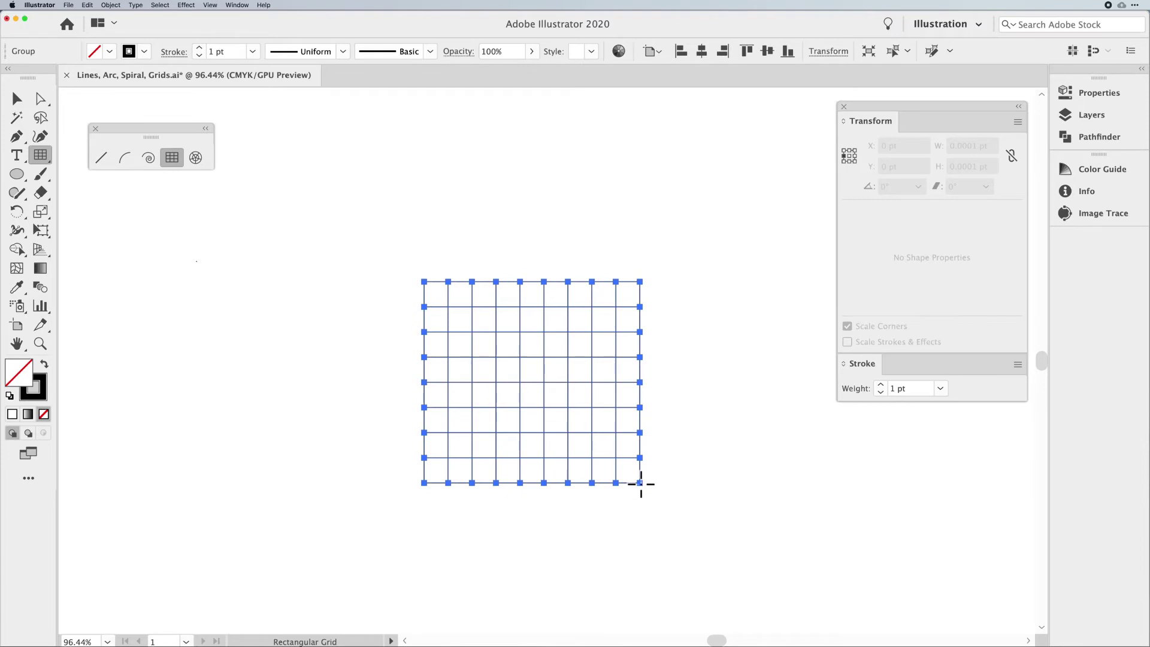
Undo the last grid and draw a replacement constrained to a square of about 350 pt
key("ctrl+z")
left_click_drag(430, 253, 646, 482)
key("shift")
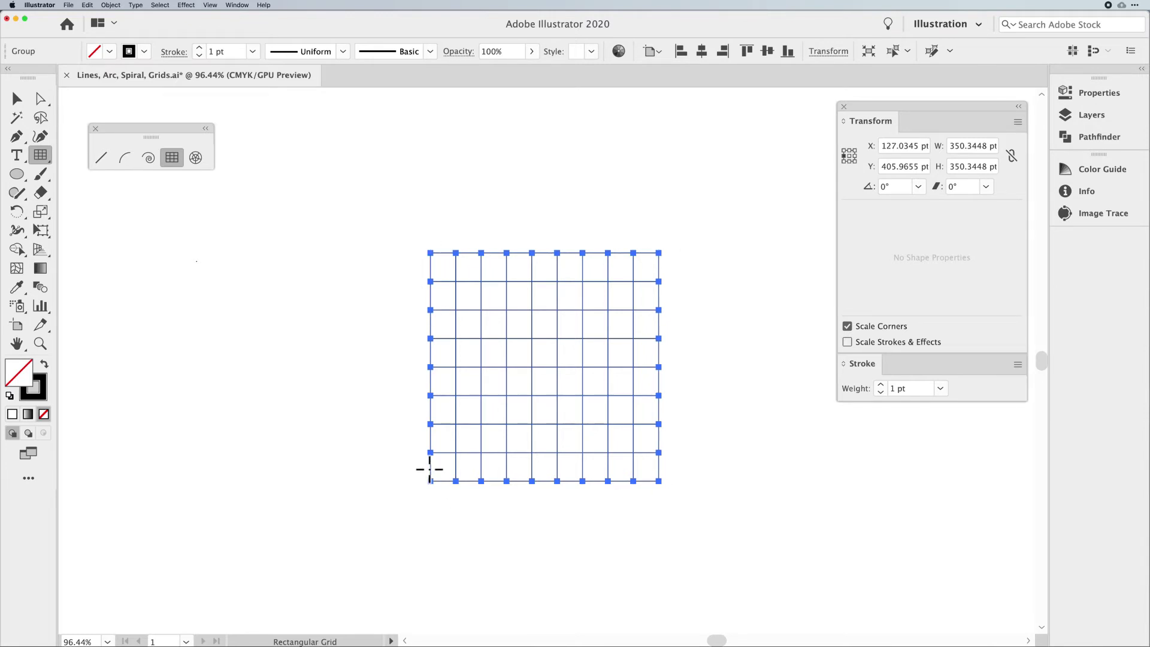
Replace the square grid with one of the same size that has 10 horizontal and 10 vertical dividers
key("Delete")
left_click(390, 311)
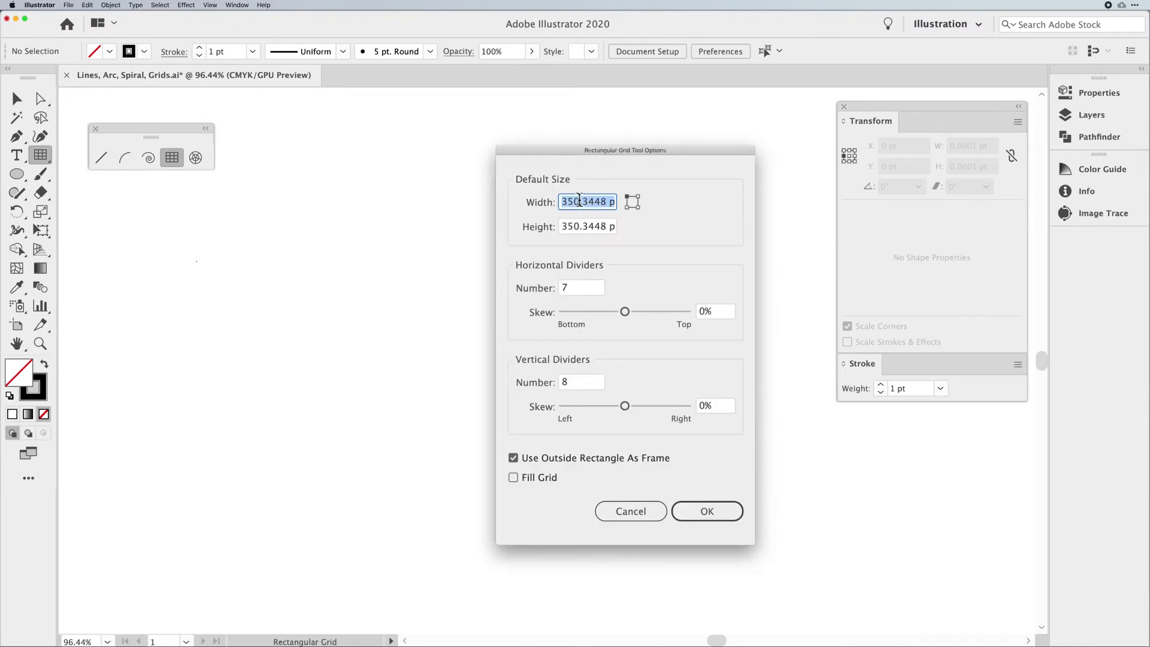
left_click(560, 286)
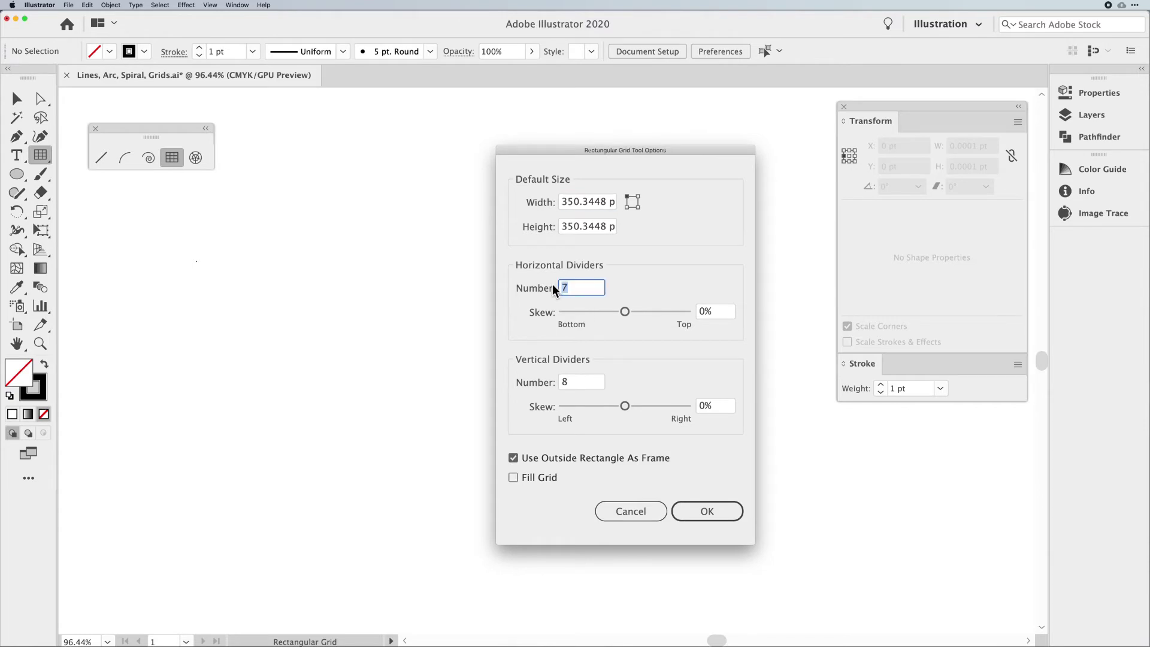
type("10")
key("Tab")
key("Tab")
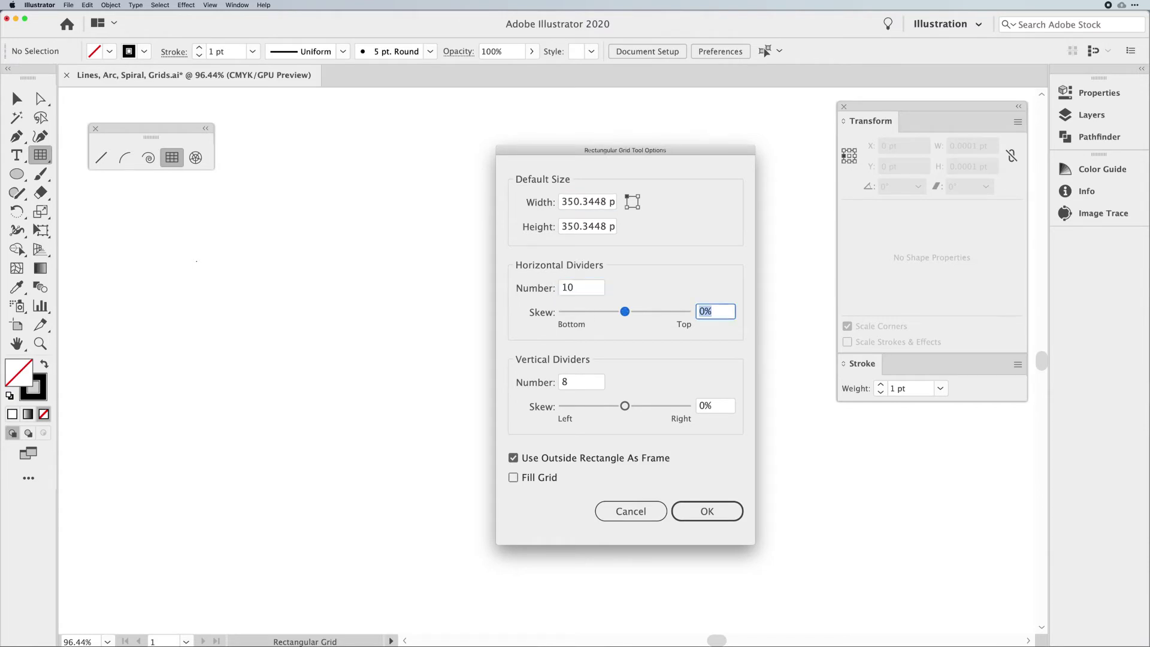
type("10")
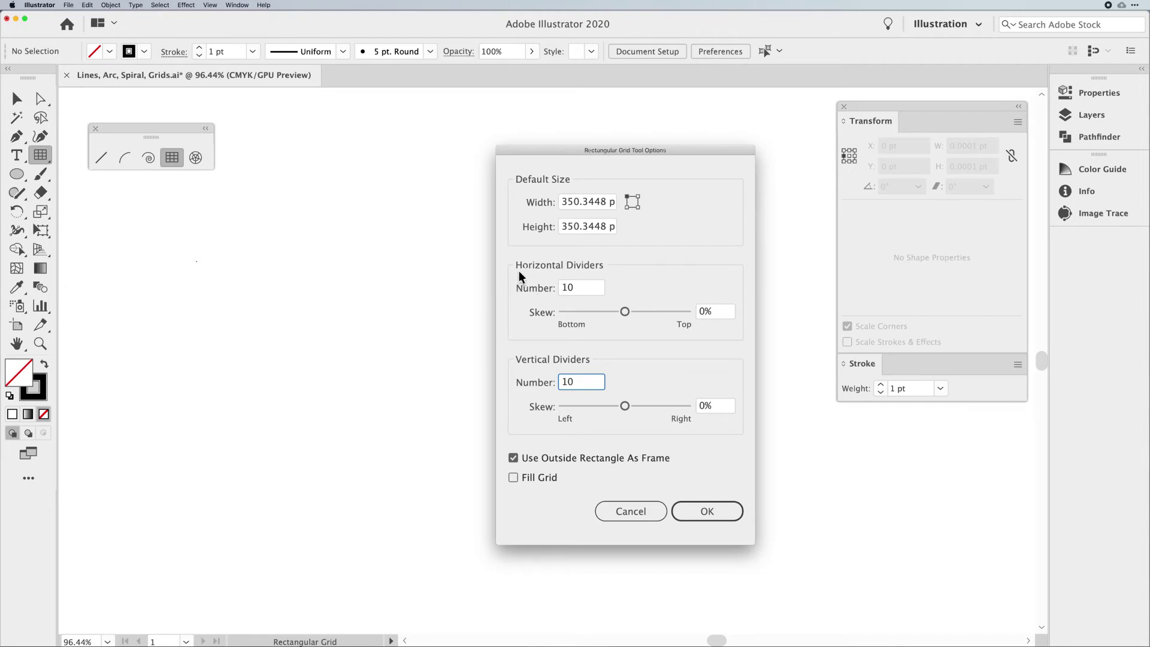
left_click(698, 511)
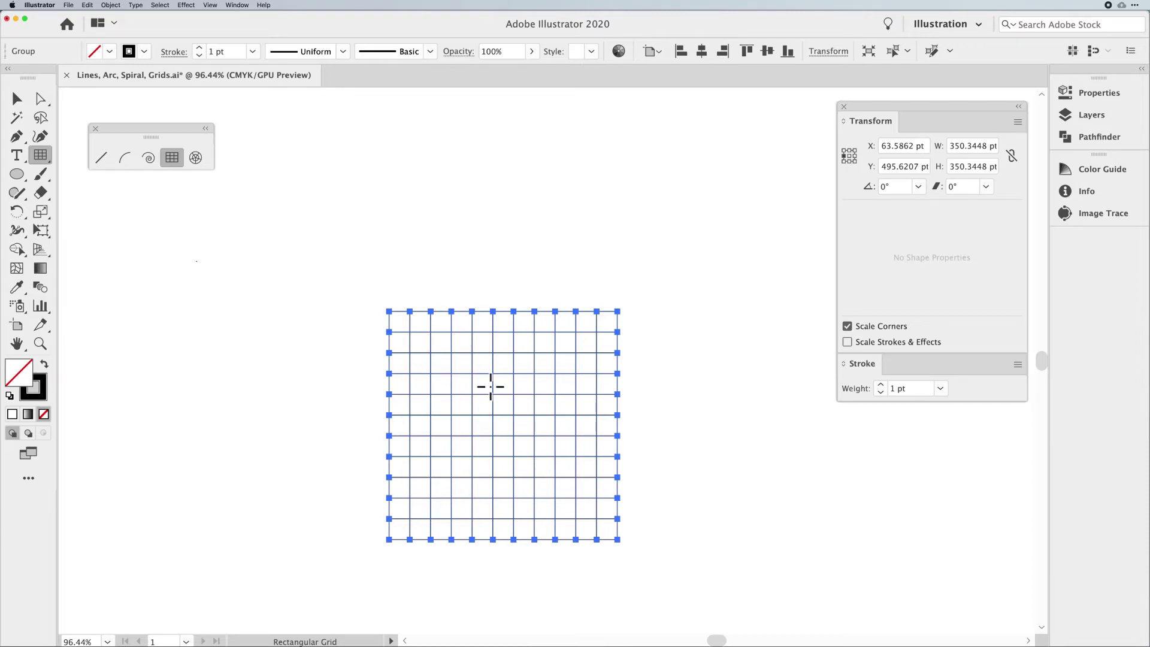
Delete the rectangular grid and draw a polar grid about 361 by 357 pt, increasing its concentric dividers to 5 while drawing
key("Delete")
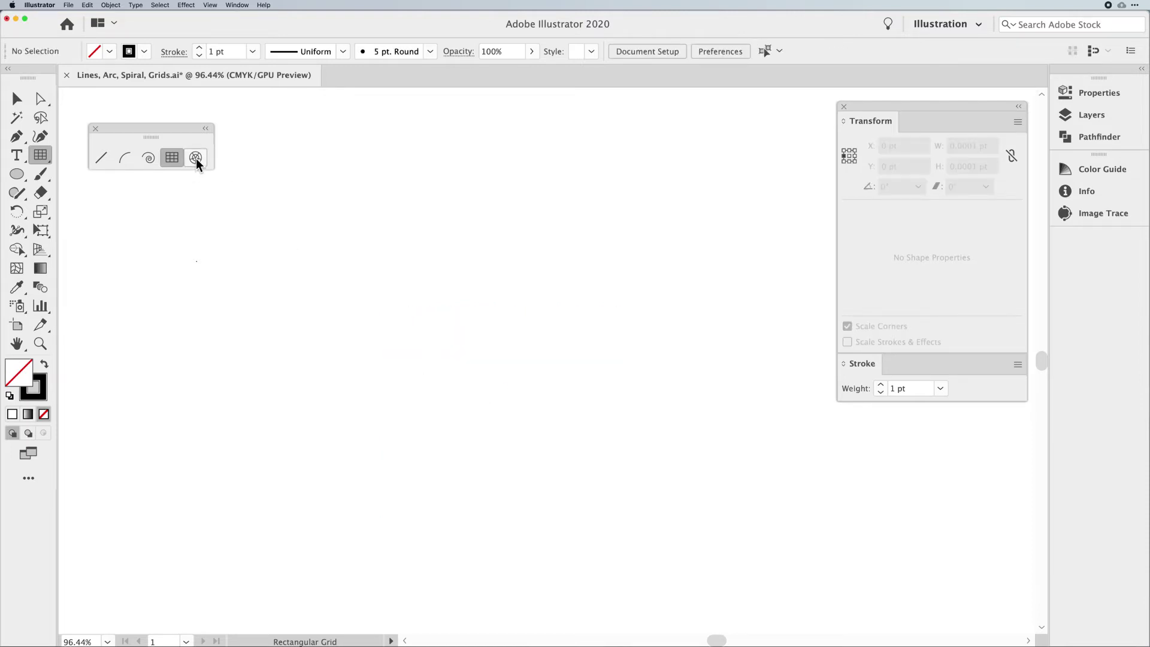
left_click(196, 158)
left_click_drag(410, 229, 634, 448)
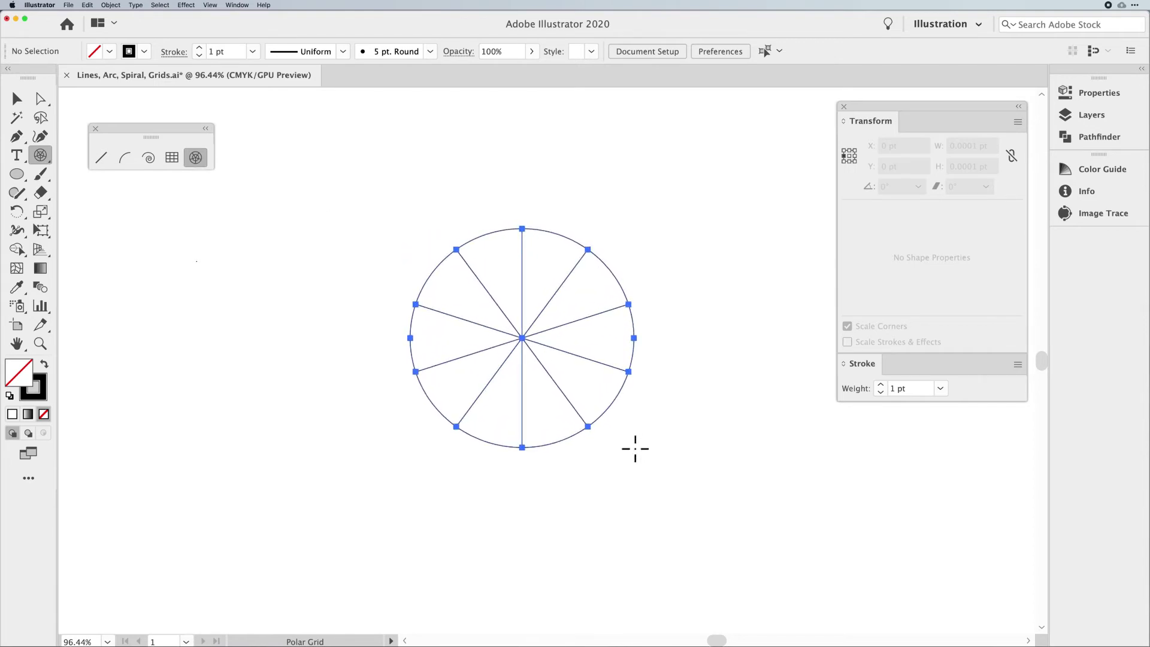
key("Up")
key("Up")
key("Up")
key("Up")
key("Up")
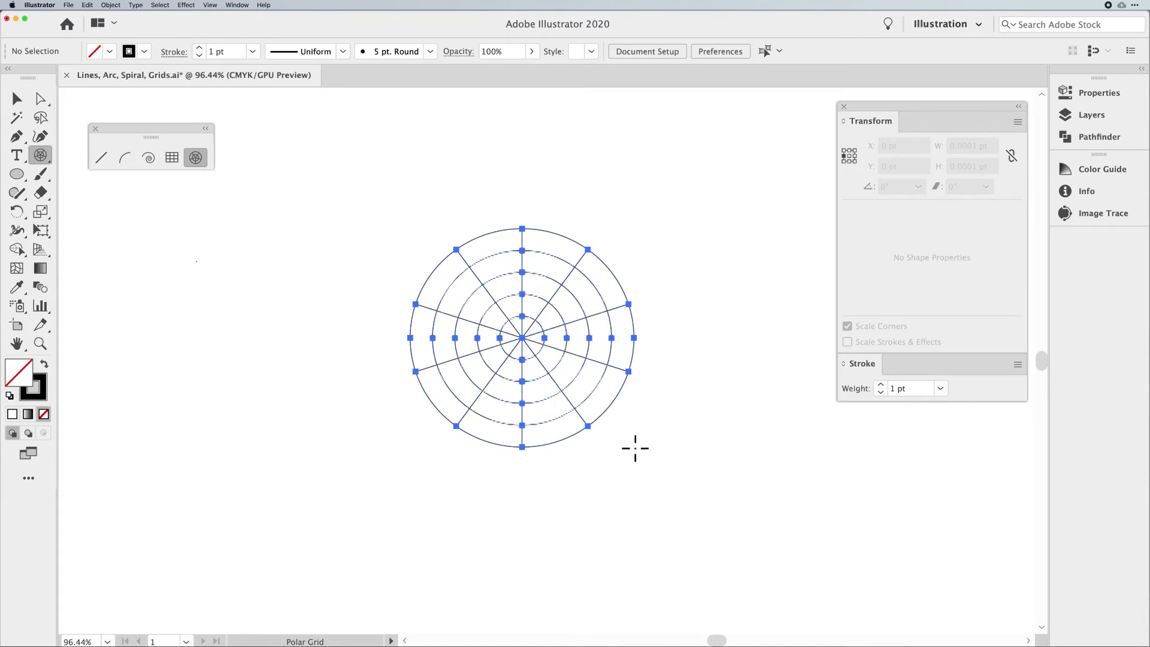
left_click_drag(635, 448, 638, 459)
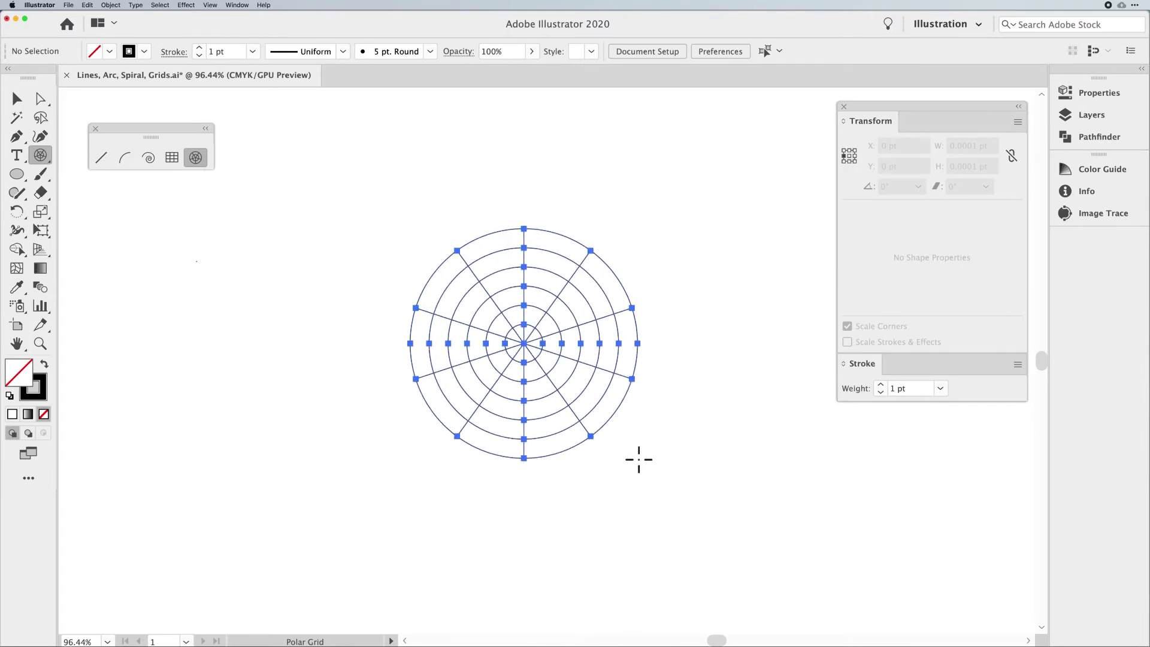
left_click_drag(638, 459, 647, 462)
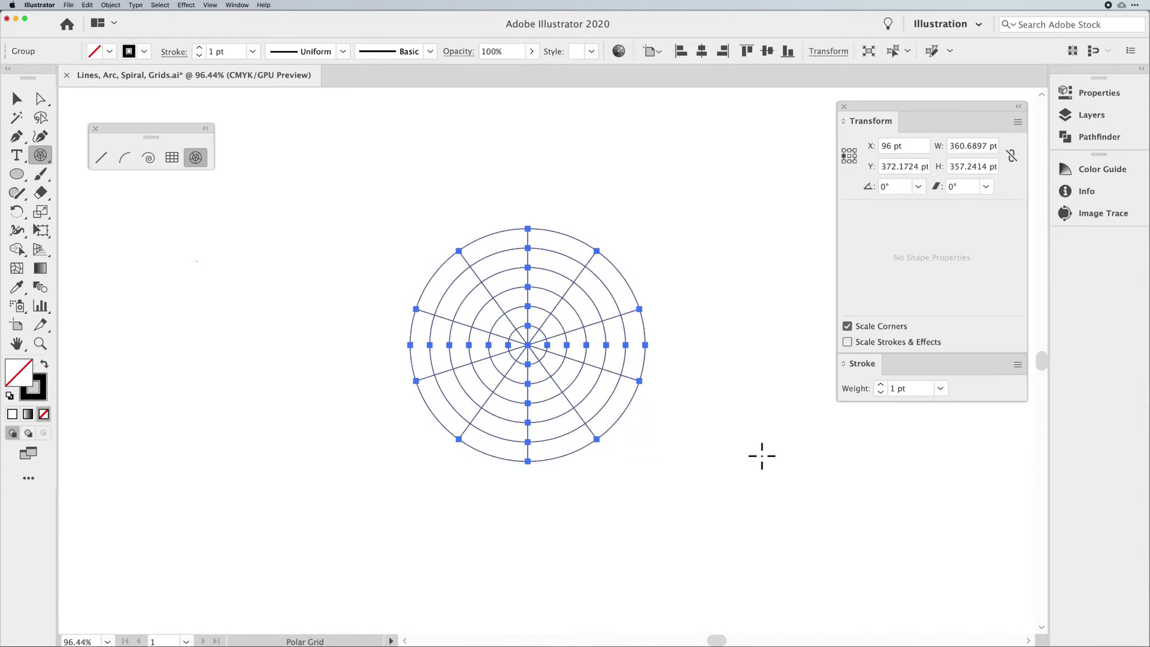
Create a 200 by 200 pt polar grid with 5 concentric and 10 radial dividers, below and left of the large grid
left_click(277, 361)
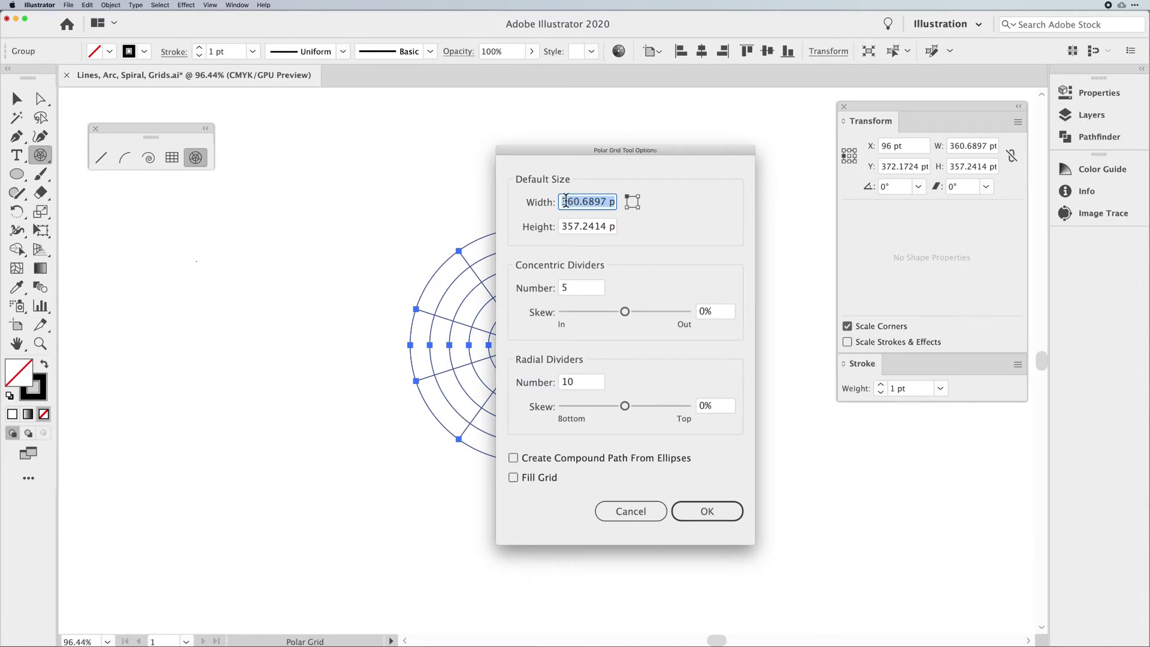
type("200")
key("Tab")
type("200")
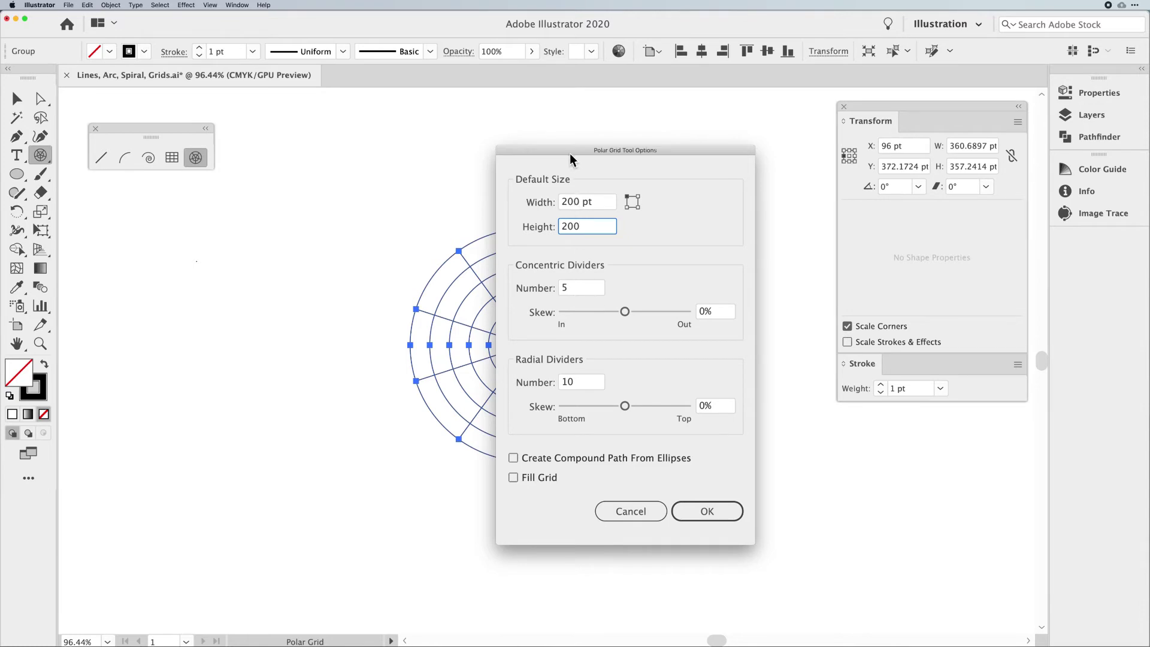
left_click_drag(569, 153, 688, 158)
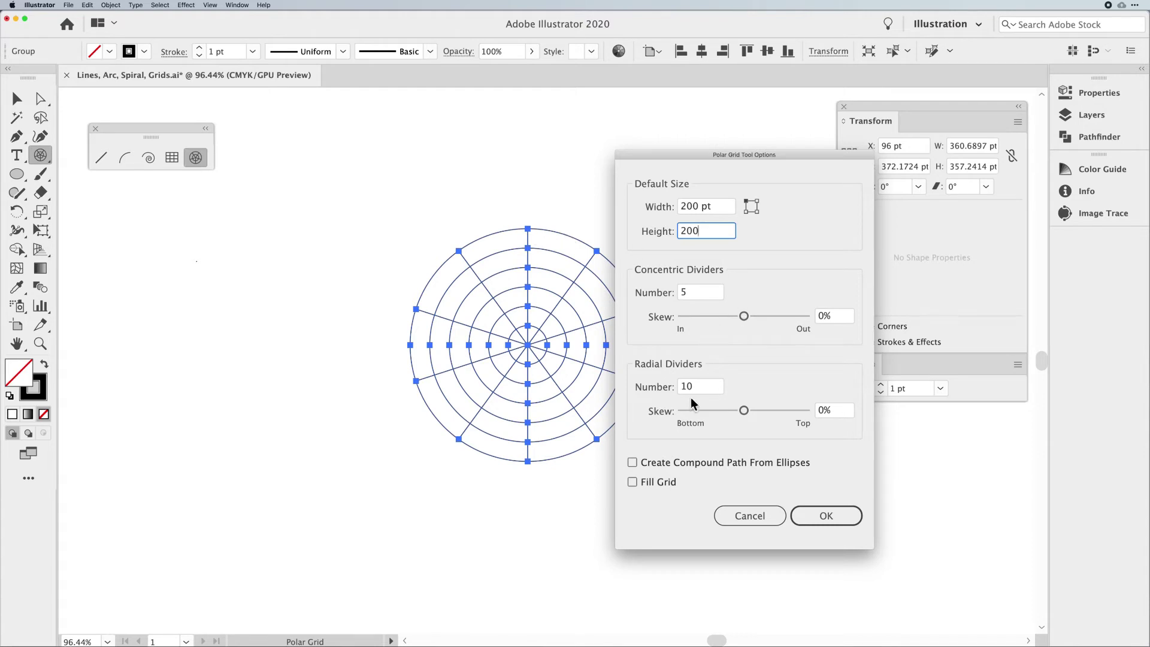
left_click_drag(698, 383, 670, 382)
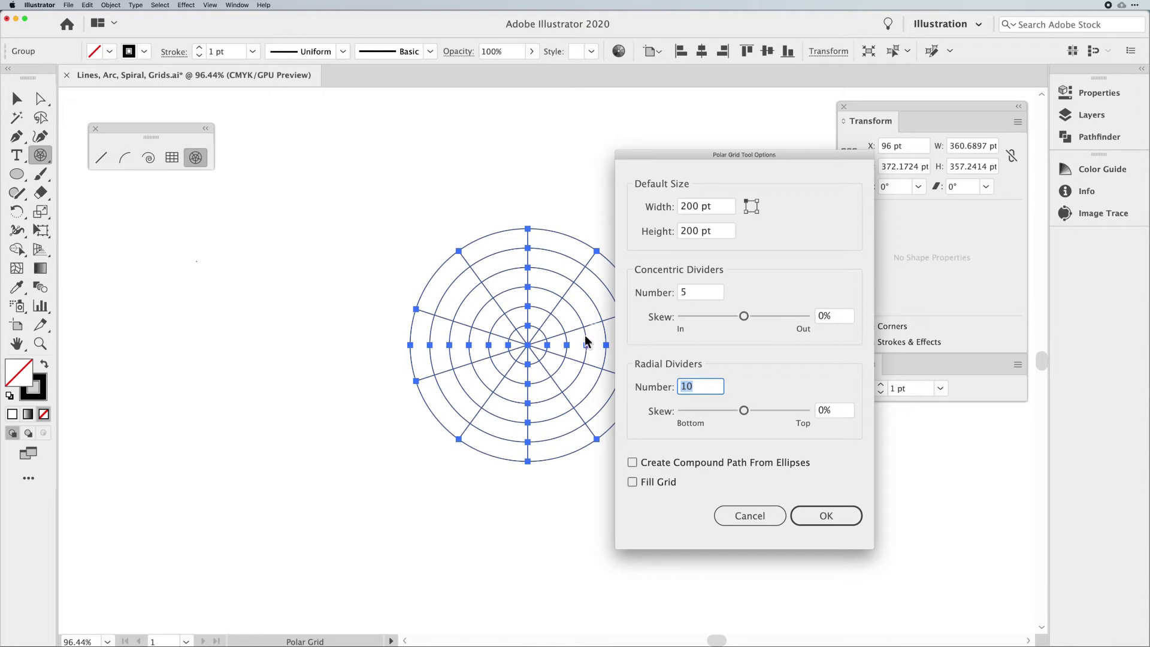
left_click(823, 515)
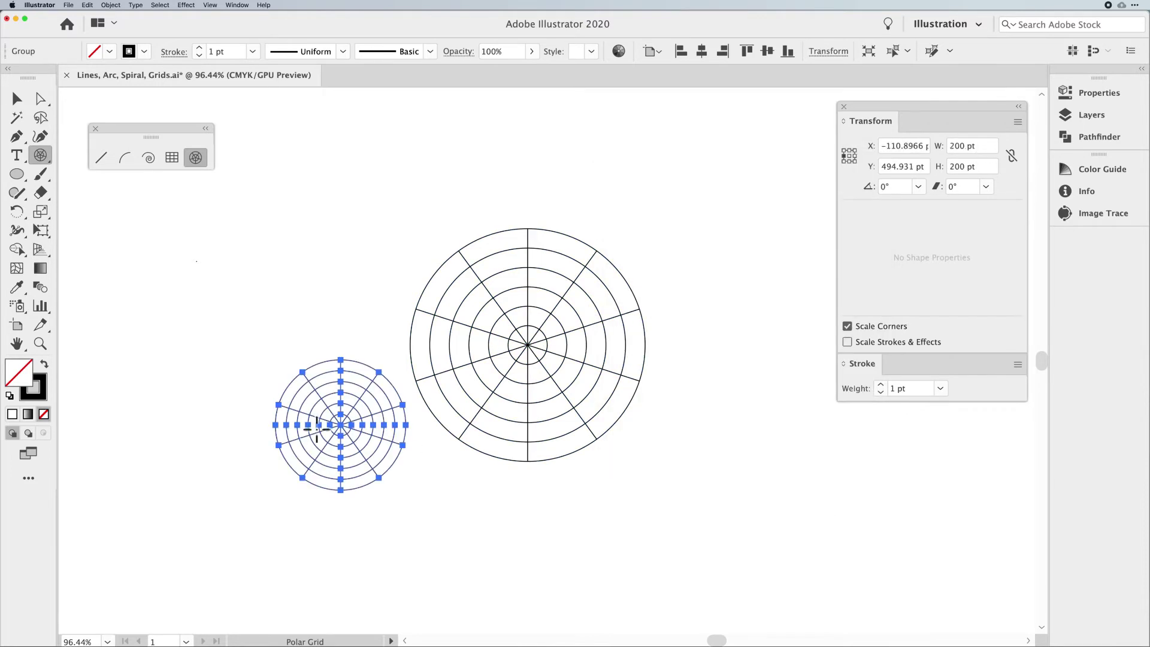
Delete the small polar grid and the large polar grid
key("Delete")
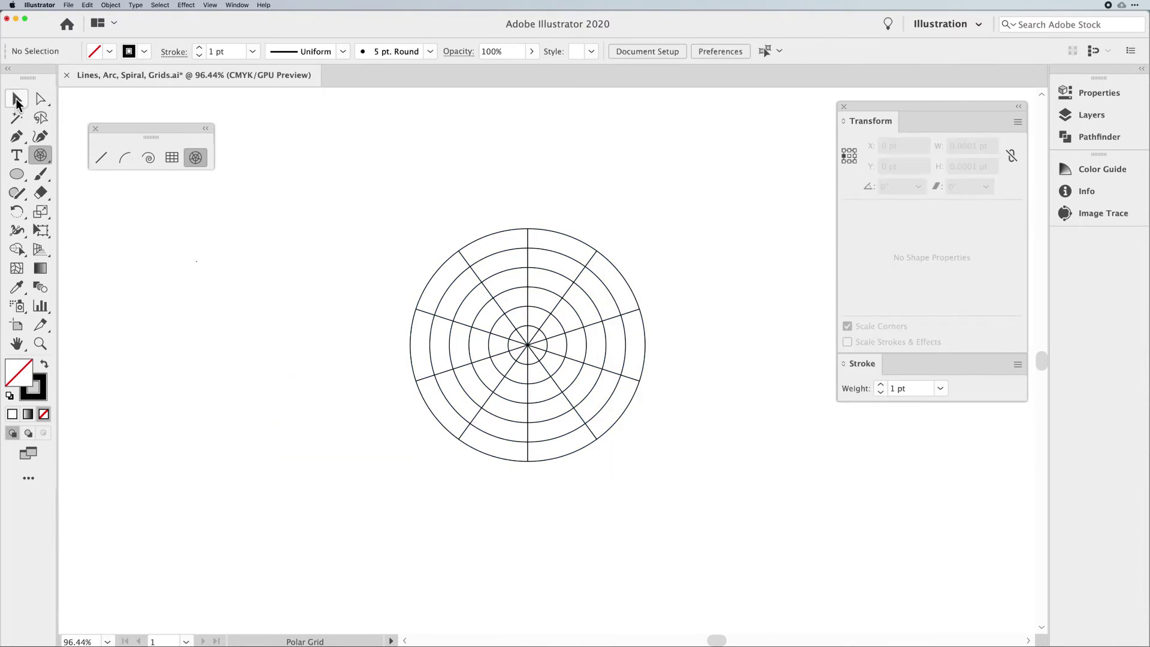
key("v")
left_click(528, 361)
key("Delete")
Start drawing a polar grid, varying its concentric dividers while drawing until none remain
left_click(196, 157)
left_click_drag(488, 304, 713, 527)
key("Up")
key("Up")
key("Up")
key("Up")
key("Down")
key("Down")
key("Down")
key("Down")
key("Down")
key("Down")
key("Down")
key("Down")
key("Down")
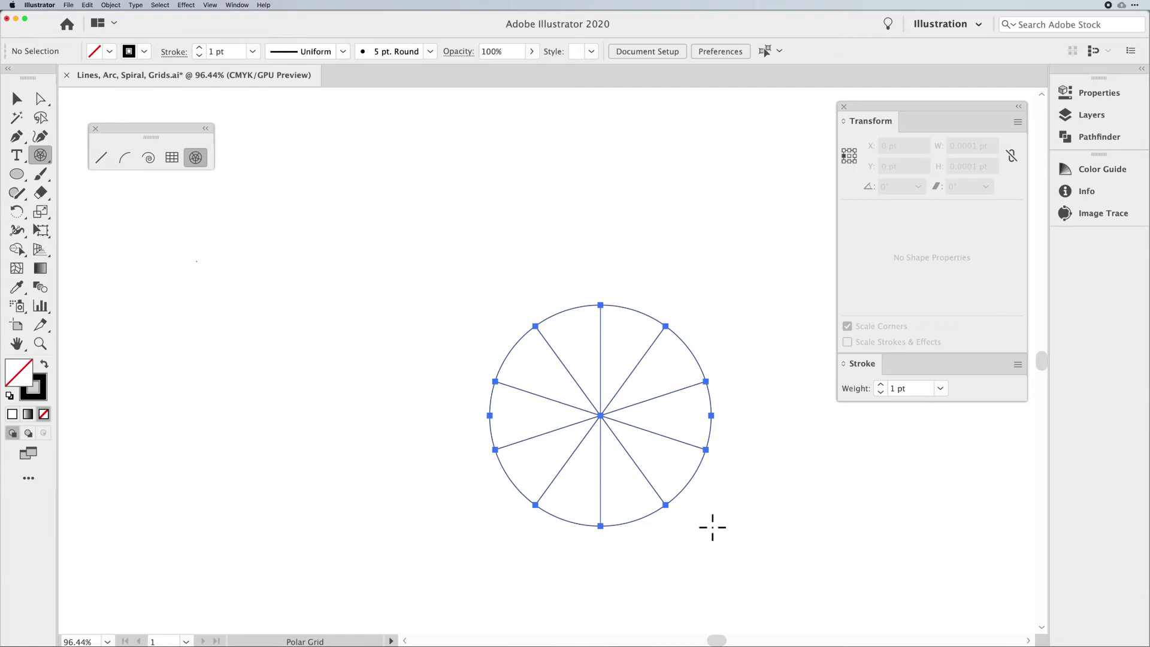
Keep drawing the polar grid, adding and removing radial dividers until it has 8
key("Right")
key("Right")
key("Right")
key("Right")
key("Right")
key("Right")
left_click_drag(712, 527, 713, 527)
key("Right")
key("Right")
key("Left")
key("Left")
key("Left")
key("Left")
key("Left")
key("Left")
key("Left")
key("Left")
key("Left")
key("Left")
key("Left")
key("Left")
key("Left")
key("Left")
key("Left")
key("Left")
key("Right")
key("Right")
key("Right")
key("Right")
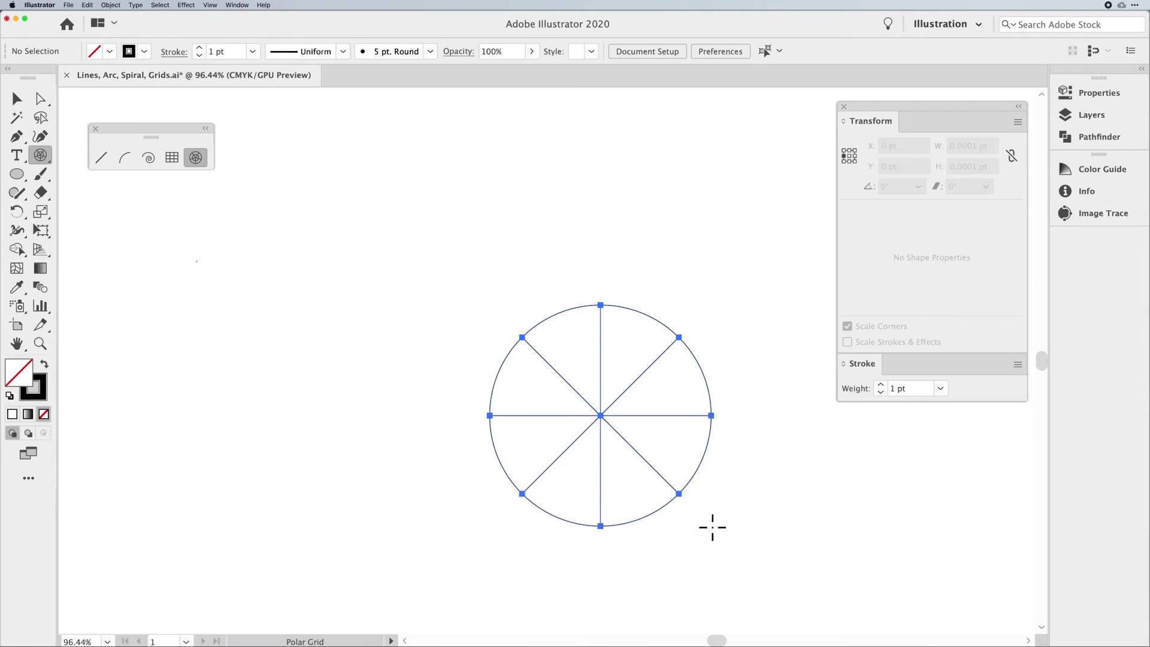
left_click_drag(712, 527, 711, 524)
key("Right")
key("Right")
key("Left")
key("Left")
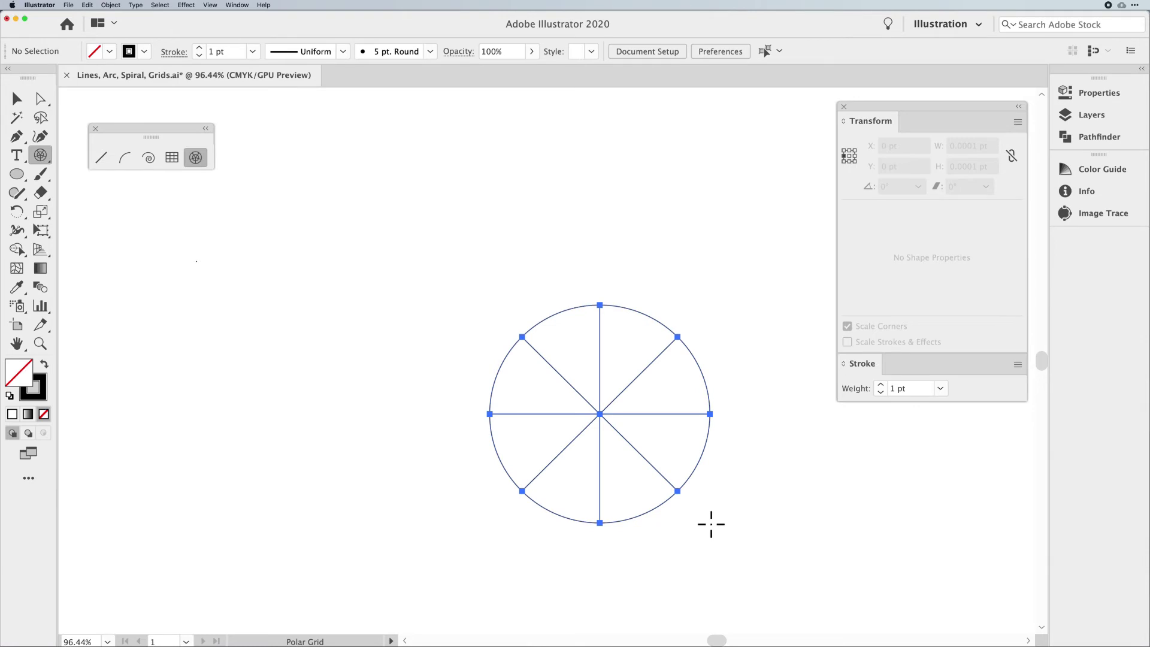
Vary both divider types while drawing and finish the polar grid at about 338 by 334 pt with 8 concentric and 6 radial dividers
key("Left")
key("Left")
key("Left")
key("Left")
key("Left")
key("Left")
key("Left")
key("Left")
left_click_drag(711, 524, 711, 524)
key("Up")
key("Up")
key("Up")
key("Up")
key("Up")
key("Up")
key("Up")
key("Down")
key("Down")
key("Up")
key("Right")
key("Right")
key("Right")
key("Left")
key("Right")
key("Right")
key("Right")
key("Right")
key("Left")
key("Left")
key("Left")
key("Left")
key("Left")
key("Up")
key("Up")
key("Right")
key("Left")
key("Right")
key("Right")
key("Right")
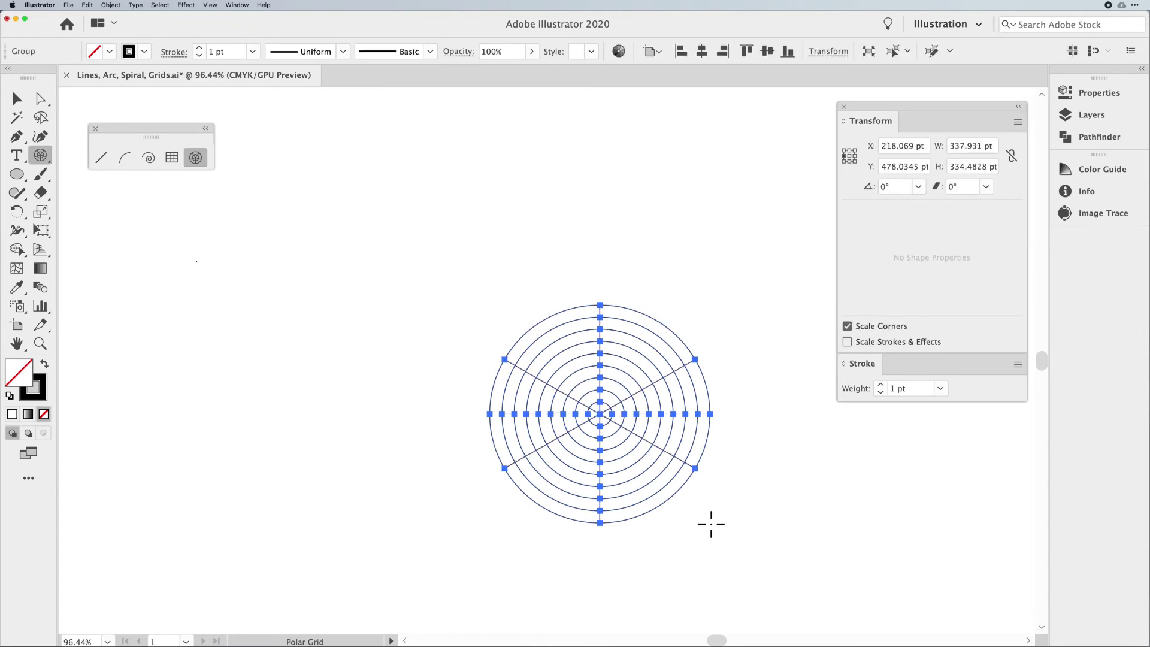
Create a second polar grid with the same size and dividers and move it clear of the first, on its left side
left_click(317, 303)
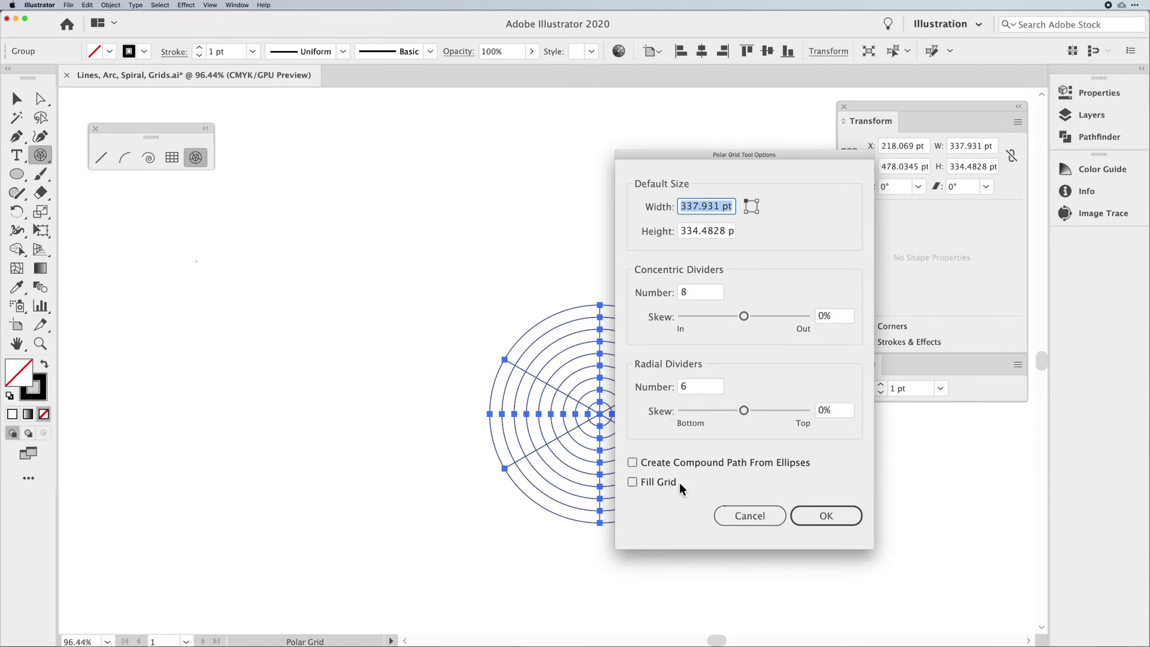
left_click(814, 513)
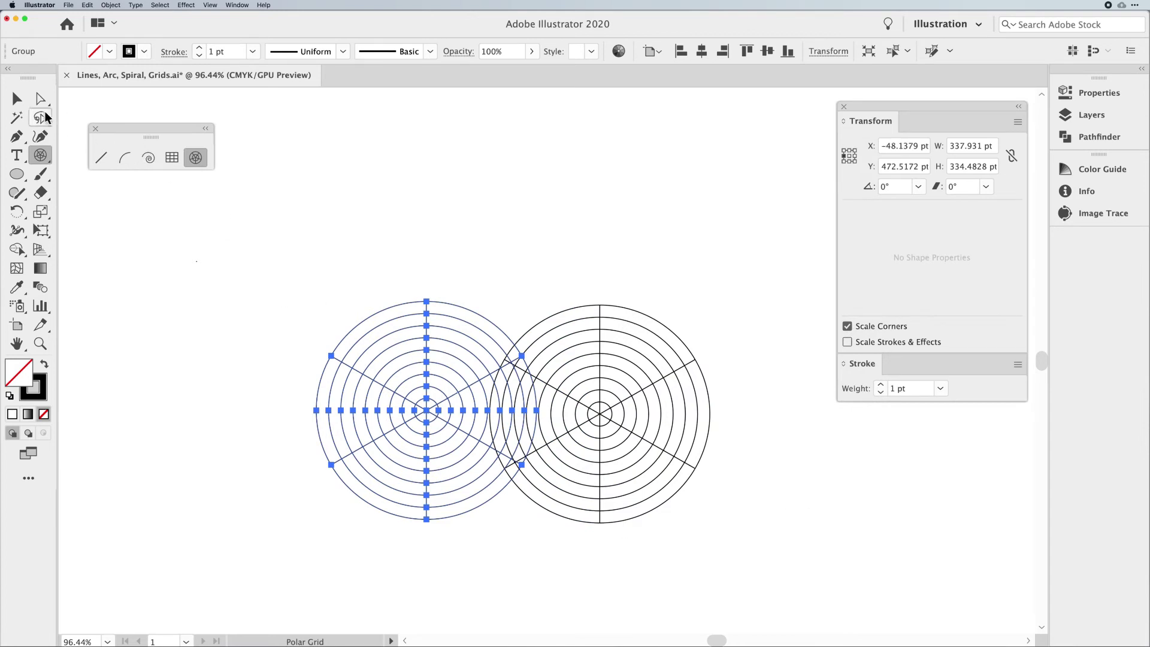
left_click(17, 98)
left_click_drag(427, 371, 351, 374)
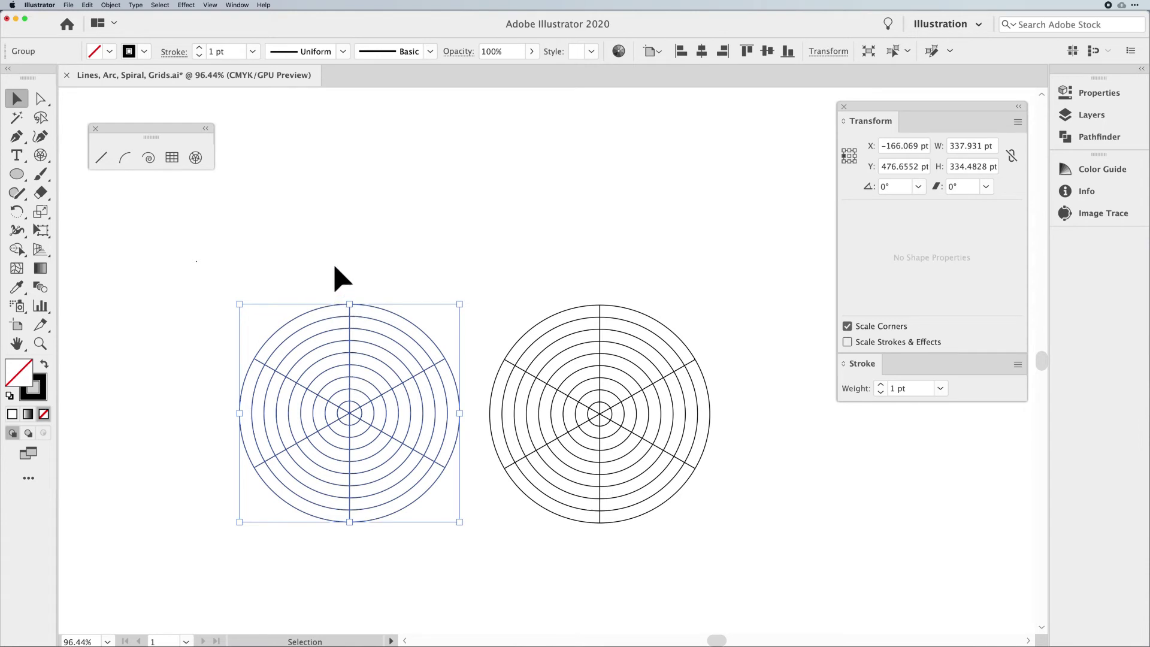
Delete both polar grids and draw a horizontal line about 422 pt long
left_click_drag(341, 277, 646, 473)
left_click(646, 473)
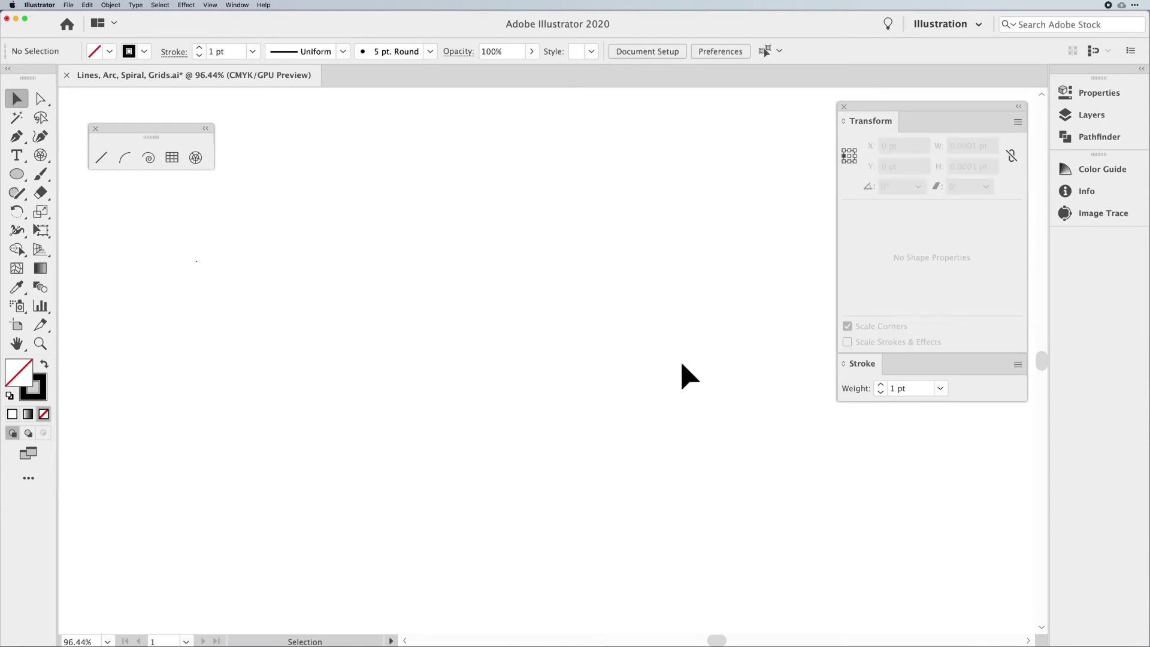
left_click(101, 157)
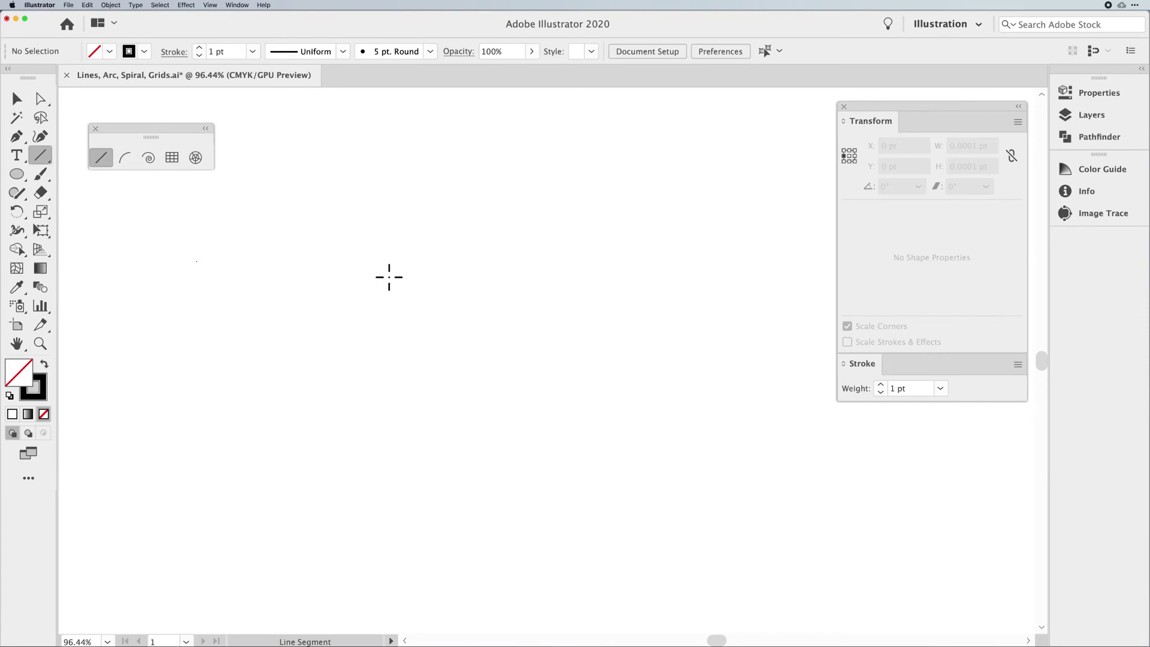
left_click_drag(389, 277, 663, 277)
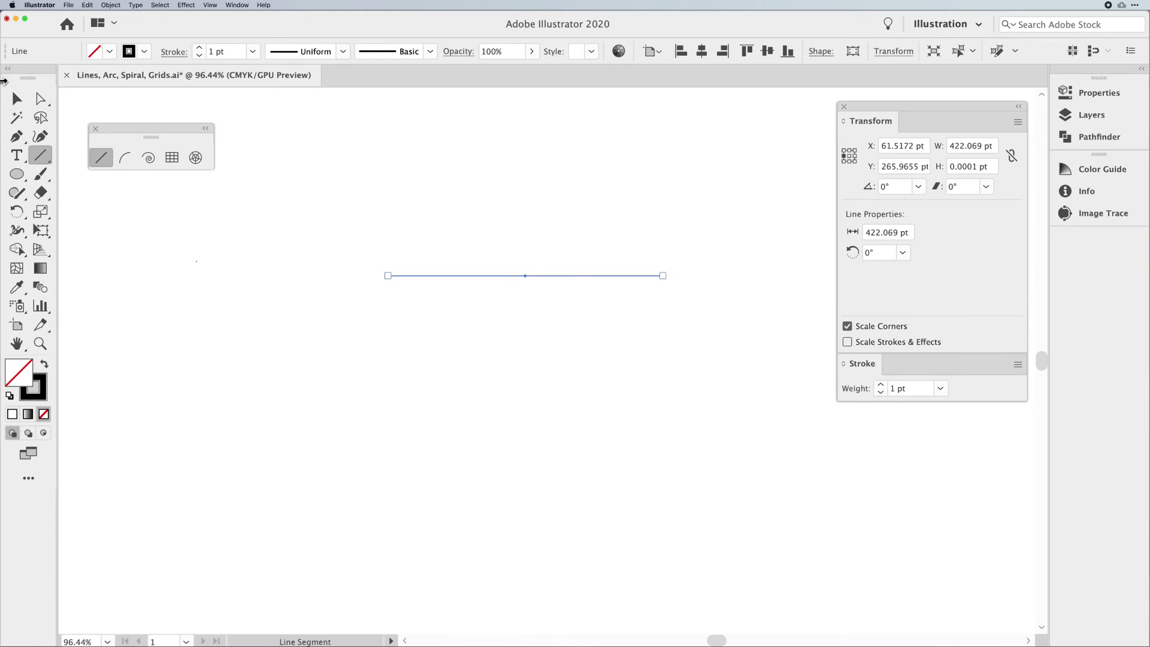
Draw a vertical line about 342 pt long outward from near the horizontal line's midpoint, then remove it
left_click(16, 98)
left_click_drag(509, 245, 568, 337)
left_click(567, 337)
left_click(102, 158)
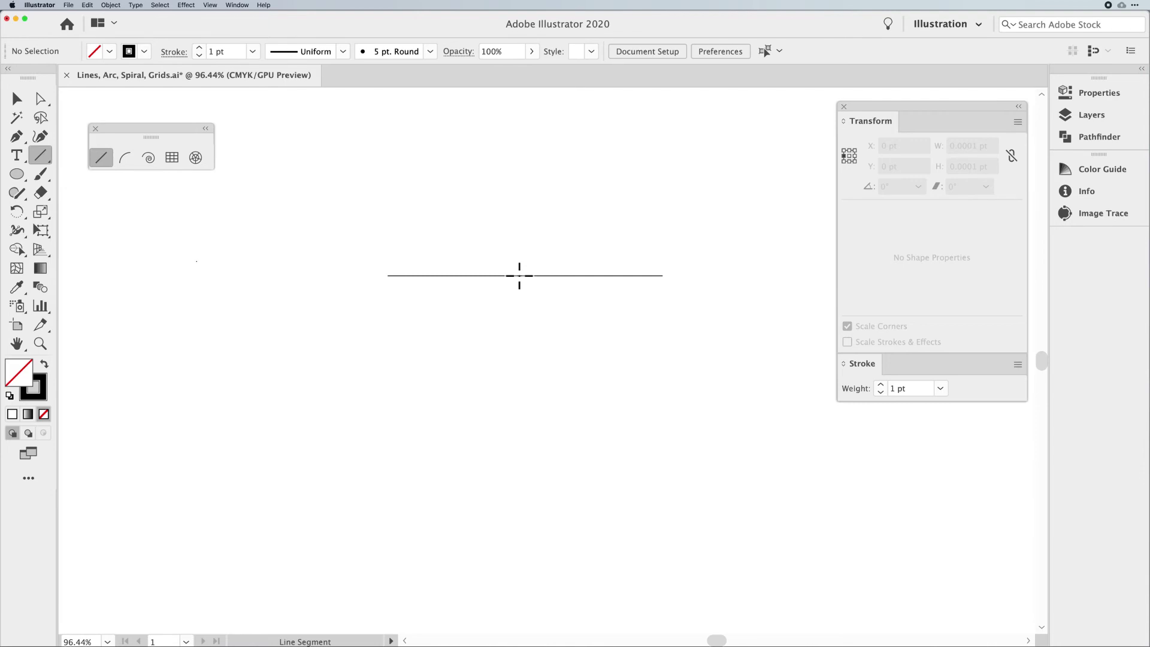
left_click_drag(519, 275, 526, 387)
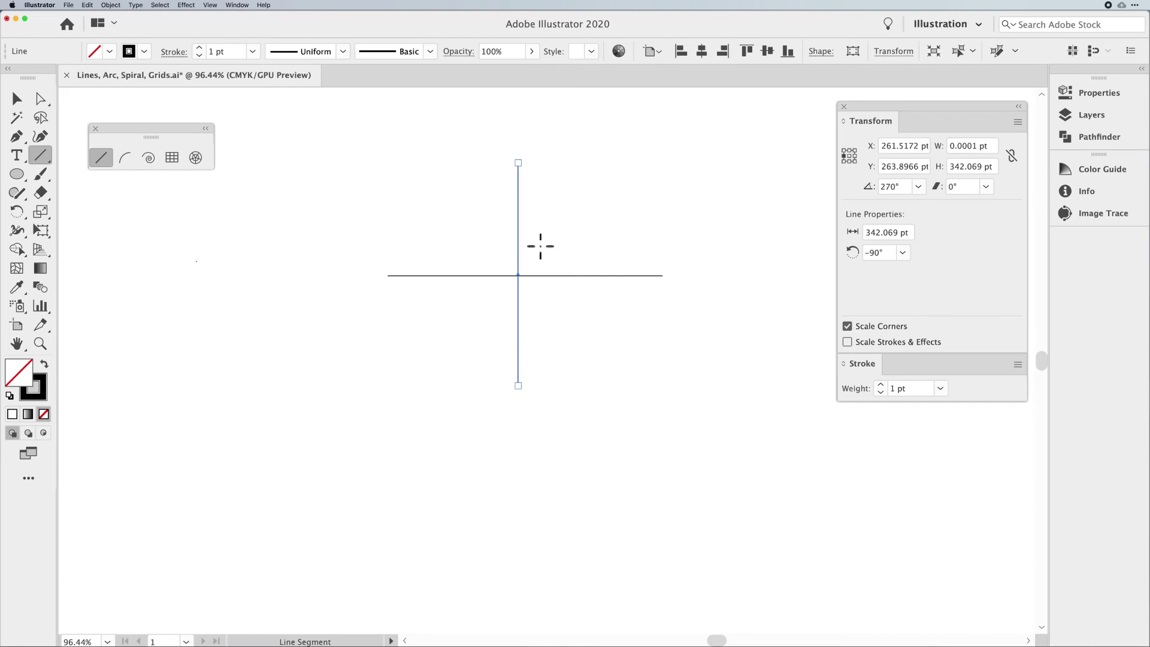
left_click(18, 100)
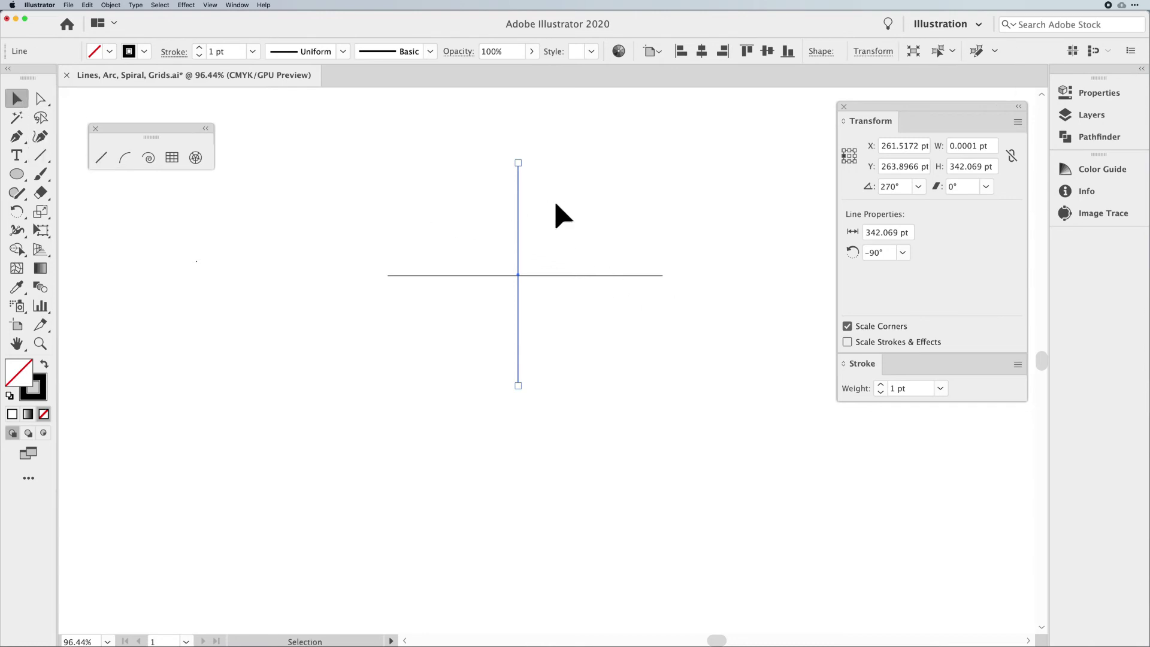
left_click_drag(520, 207, 629, 377)
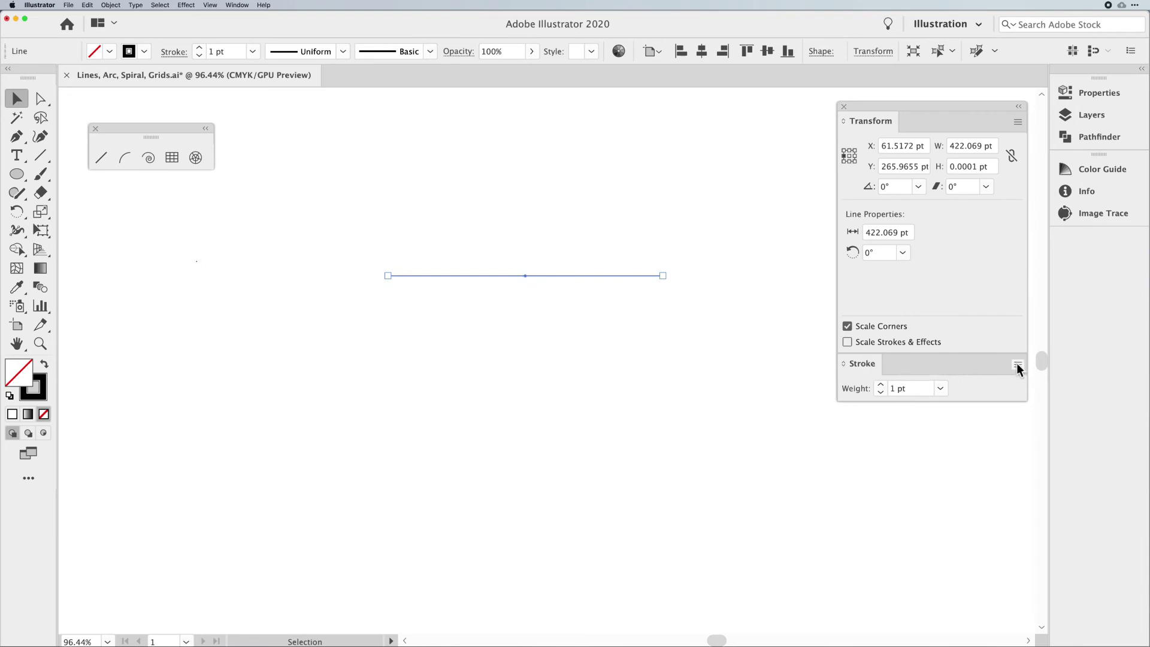
Show the full stroke options and set the horizontal line's stroke weight to 50 pt
left_click(238, 5)
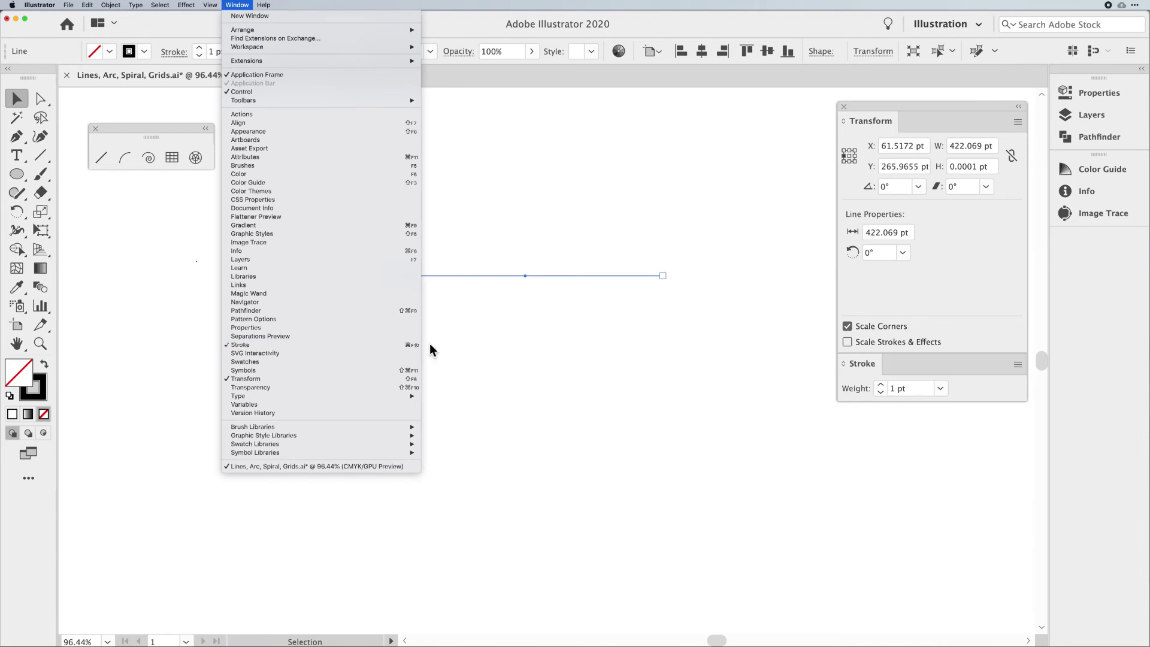
left_click(539, 344)
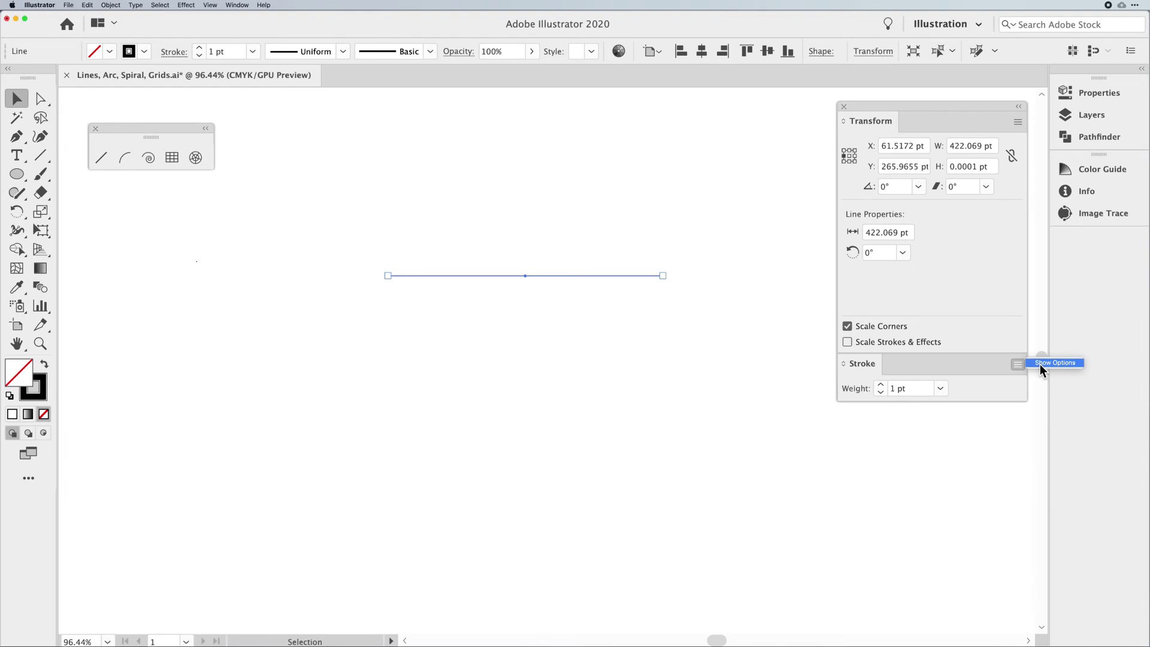
left_click(1041, 364)
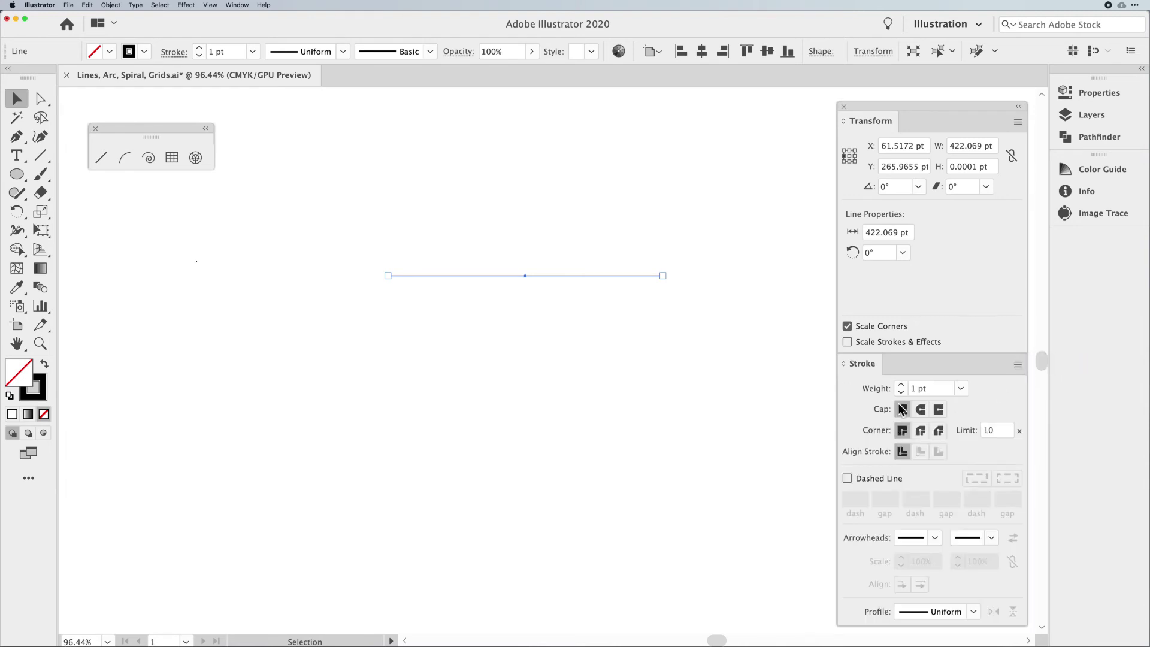
left_click(900, 385)
left_click_drag(901, 385, 900, 387)
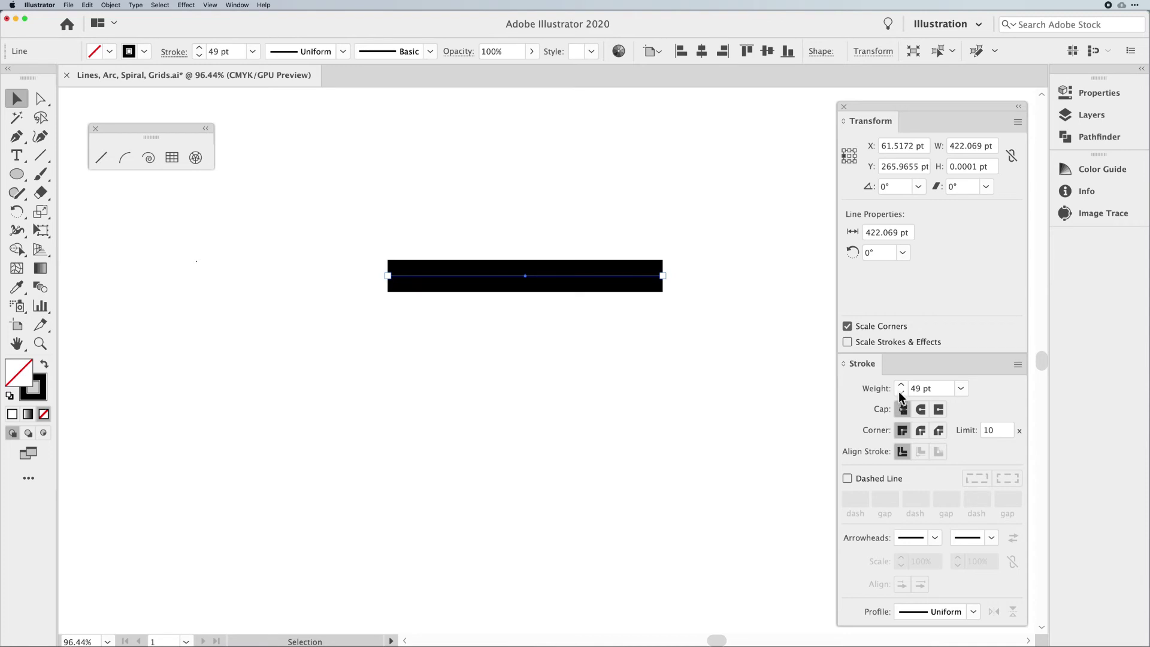
left_click(900, 385)
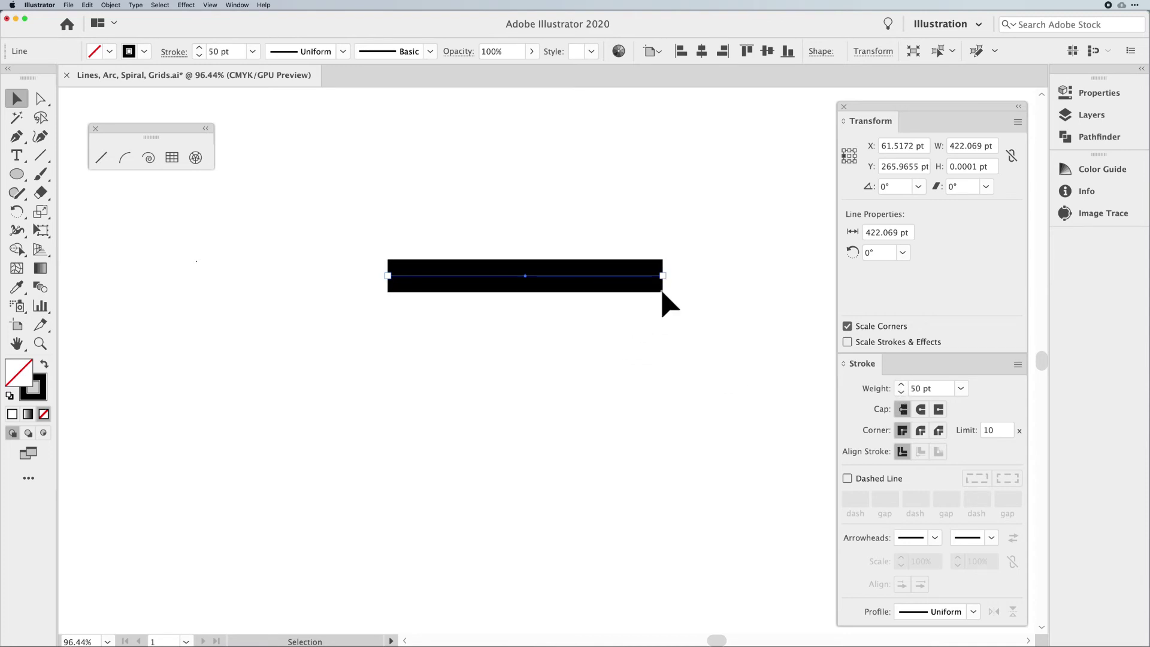
Try the round, projecting and butt caps on the thick line, ending with the projecting cap
left_click(919, 409)
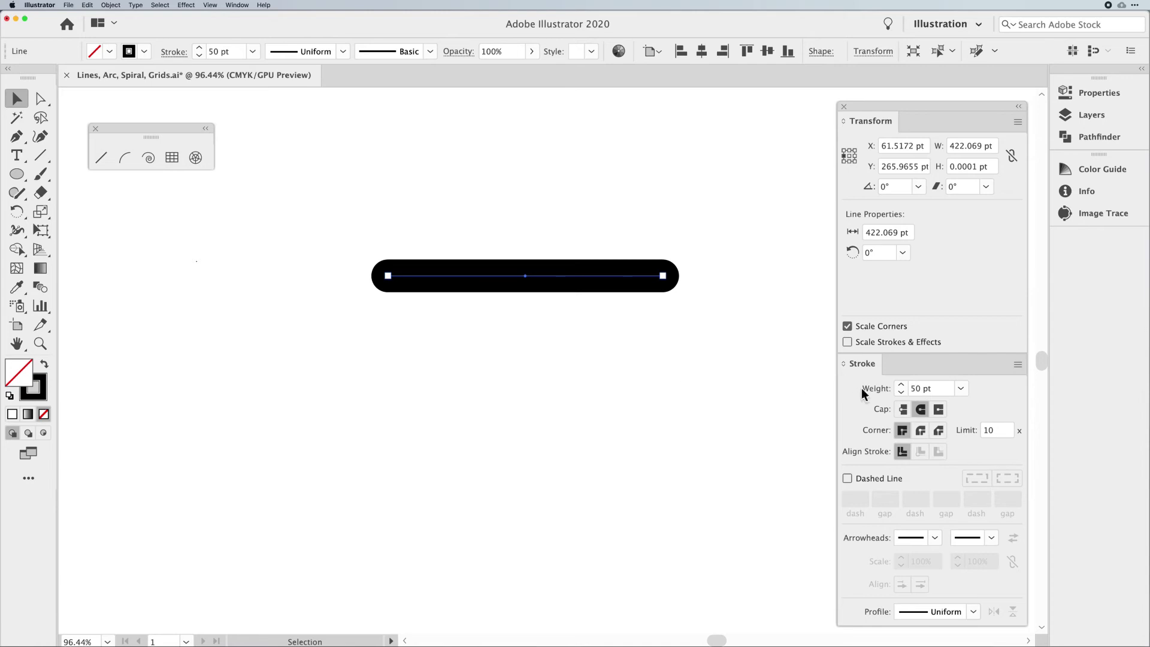
left_click(937, 411)
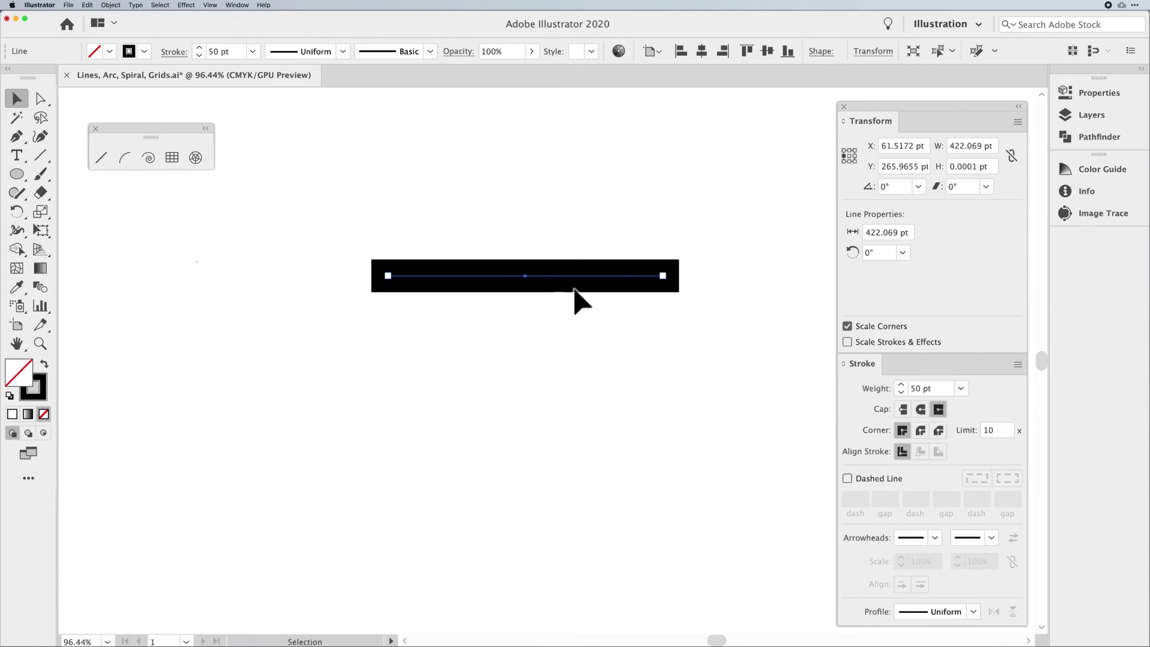
left_click(921, 409)
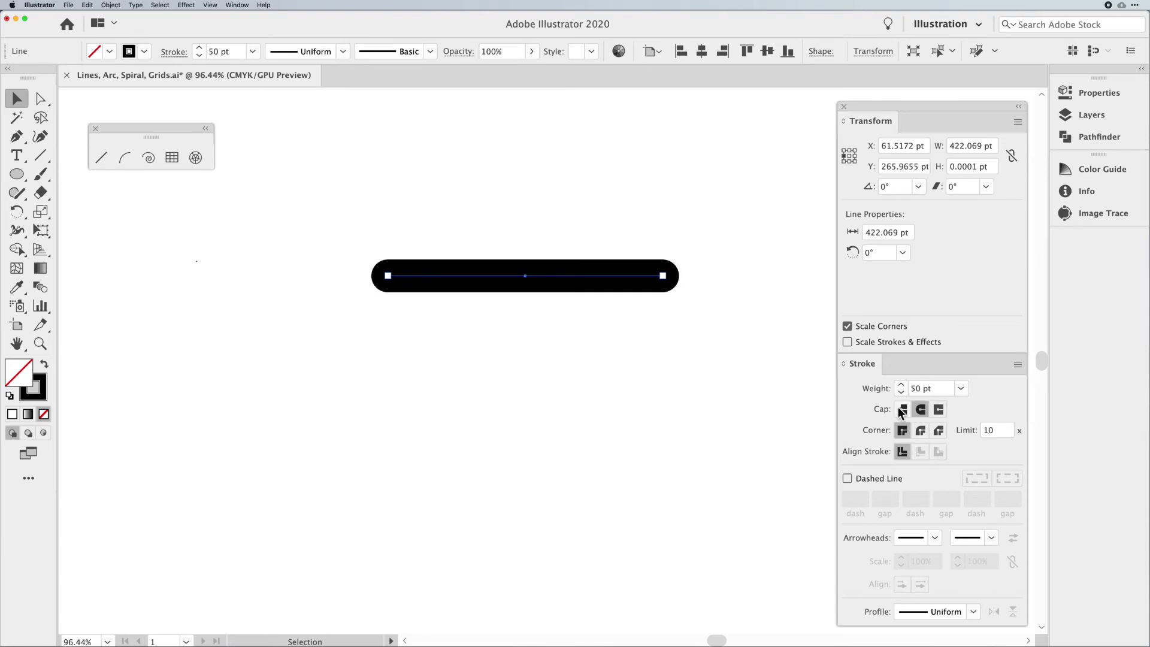
left_click(903, 409)
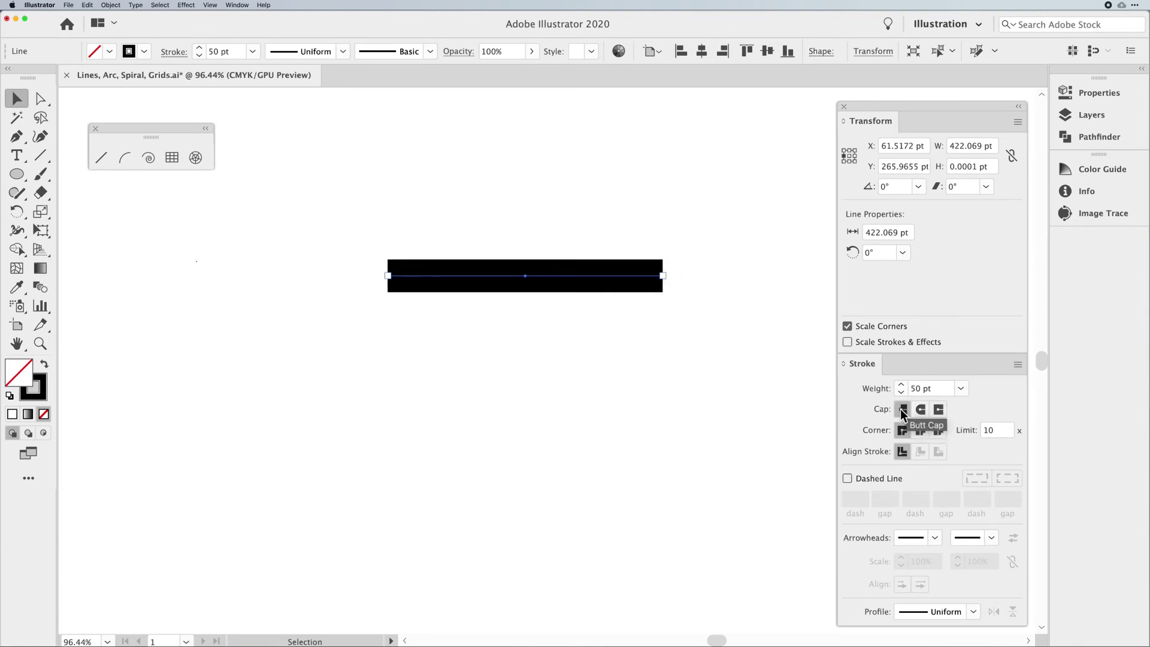
left_click(920, 410)
left_click(939, 411)
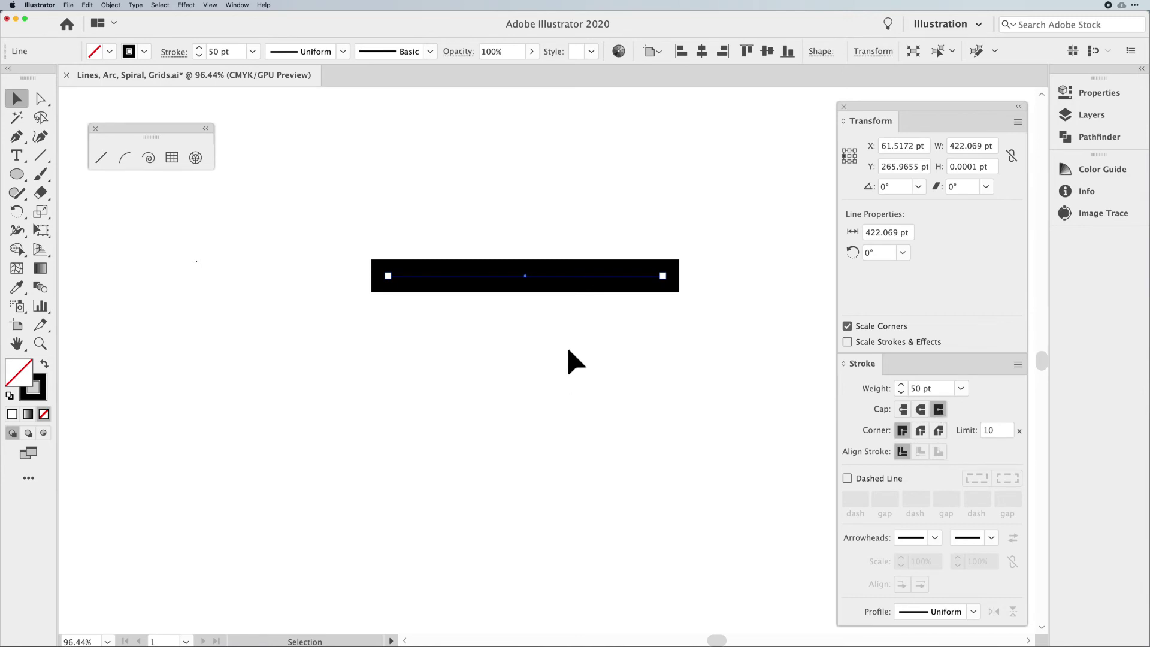
Move the thick line slightly up and left, give it a butt cap, and deselect it
left_click_drag(527, 277, 502, 271)
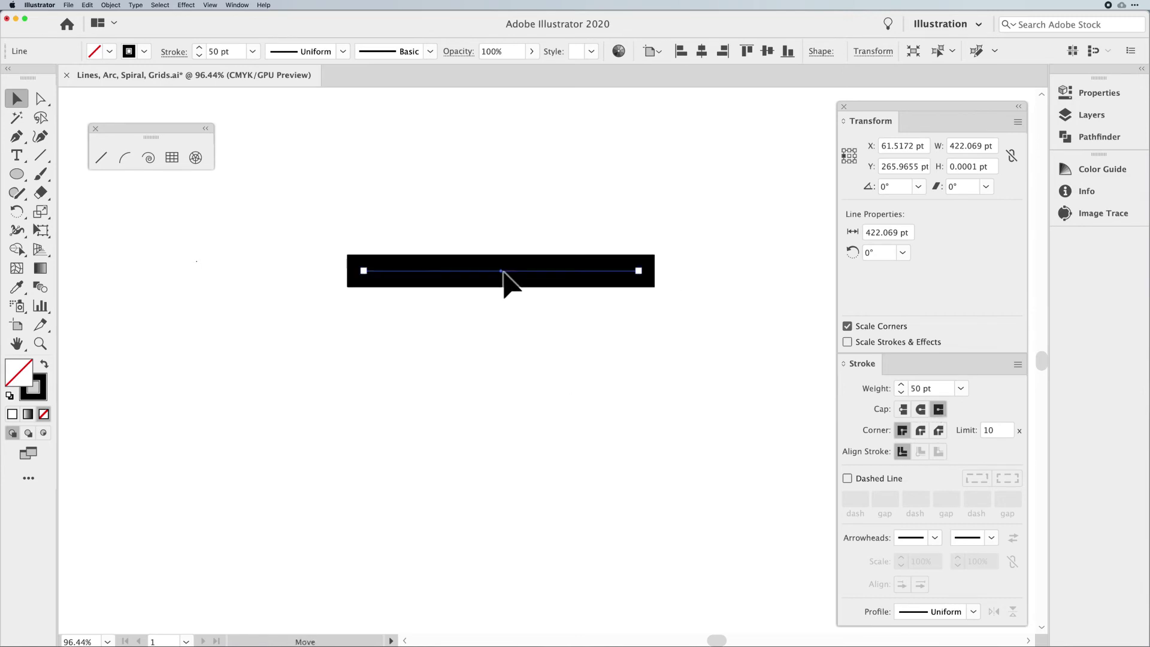
left_click(904, 409)
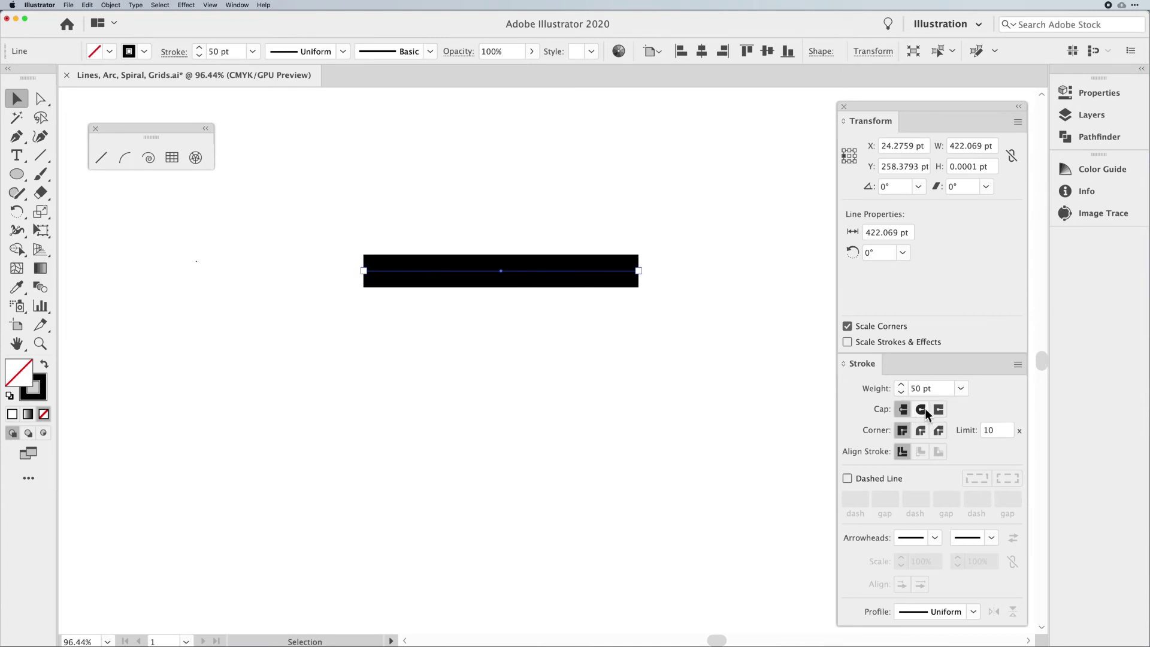
left_click(633, 403)
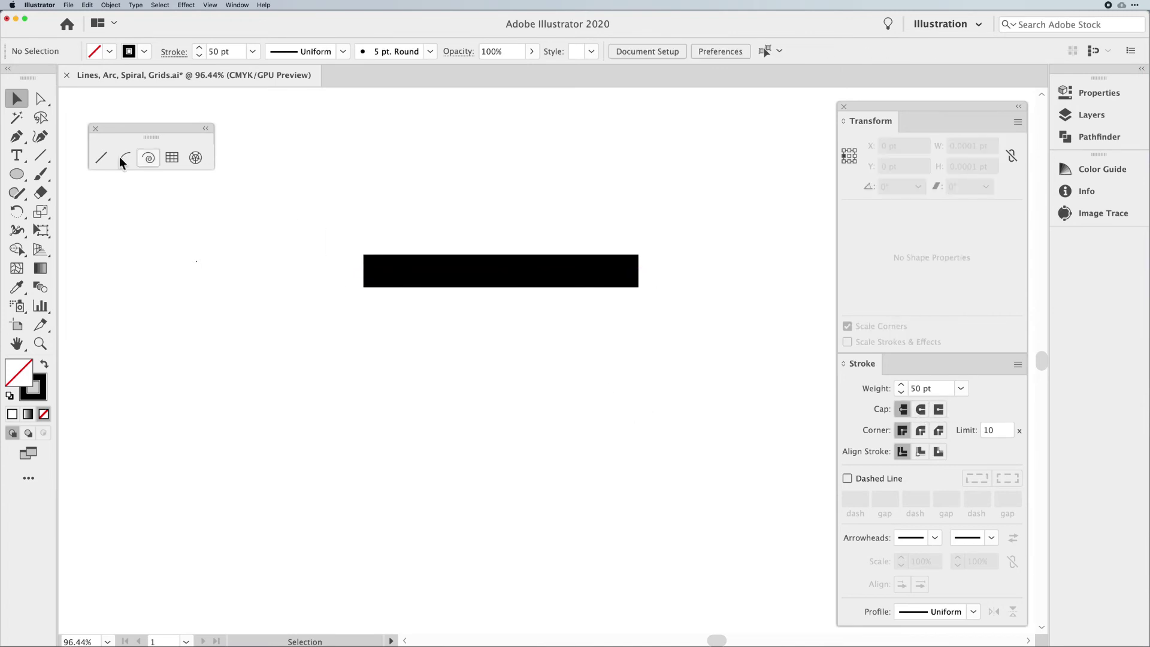
Draw a rectangle about 252 by 221 pt below the thick line and give its stroke a round join
left_click_drag(14, 174, 51, 173)
left_click_drag(439, 365, 603, 509)
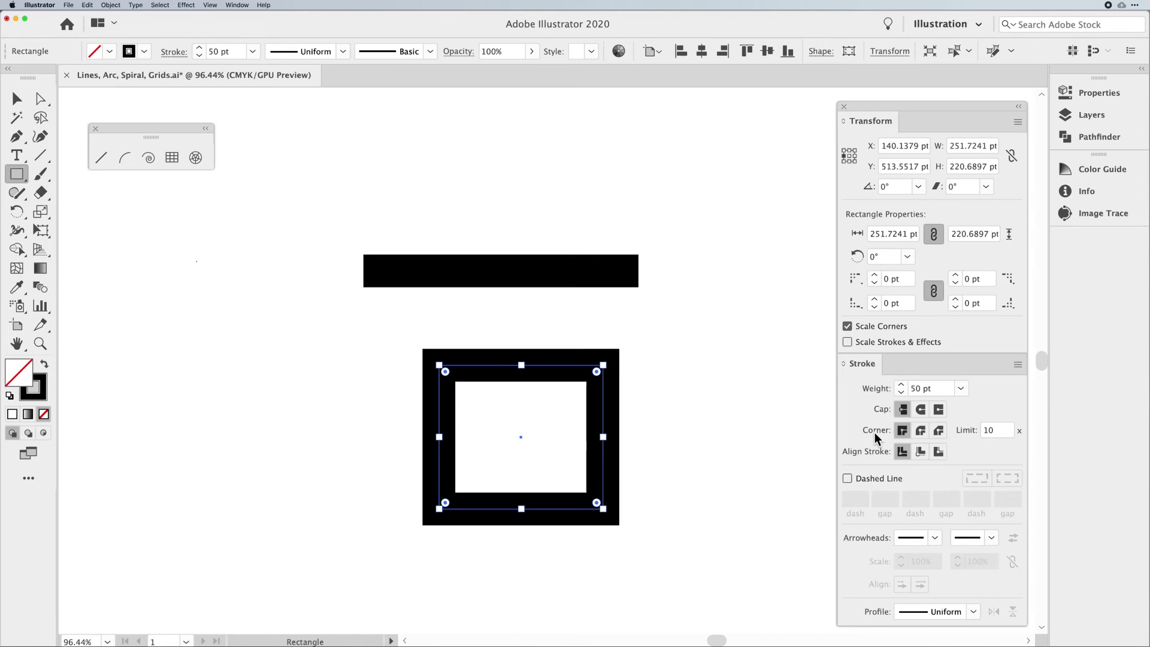
left_click(920, 431)
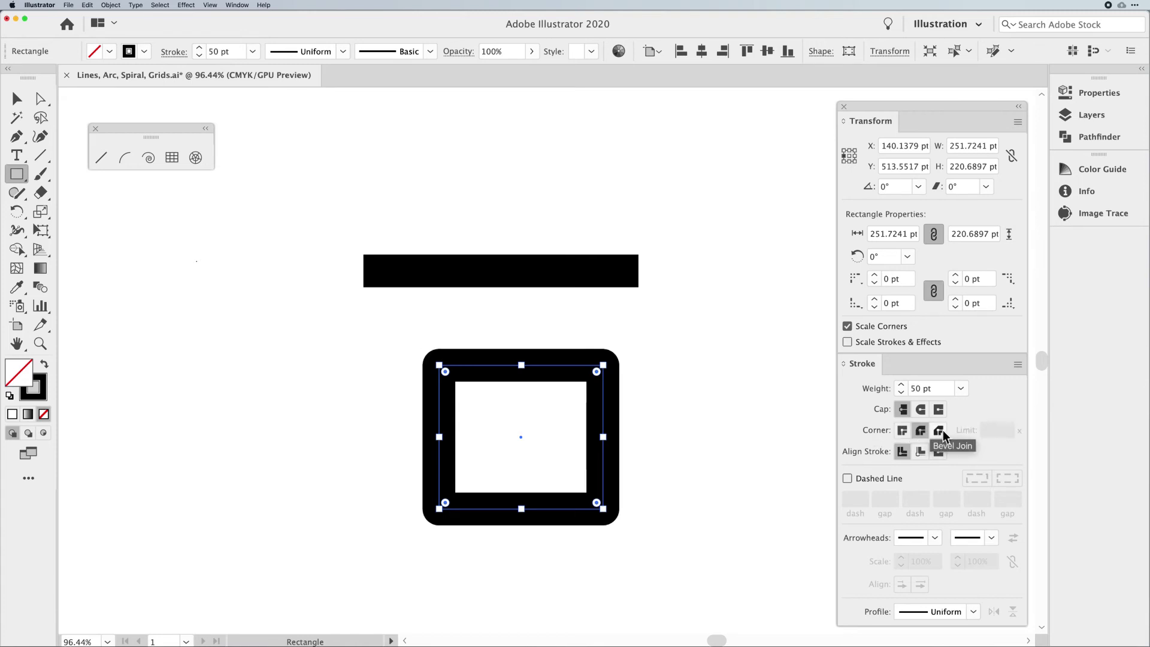
Try the bevel and round joins on the rectangle's stroke, ending with the miter join
left_click(938, 430)
left_click(921, 430)
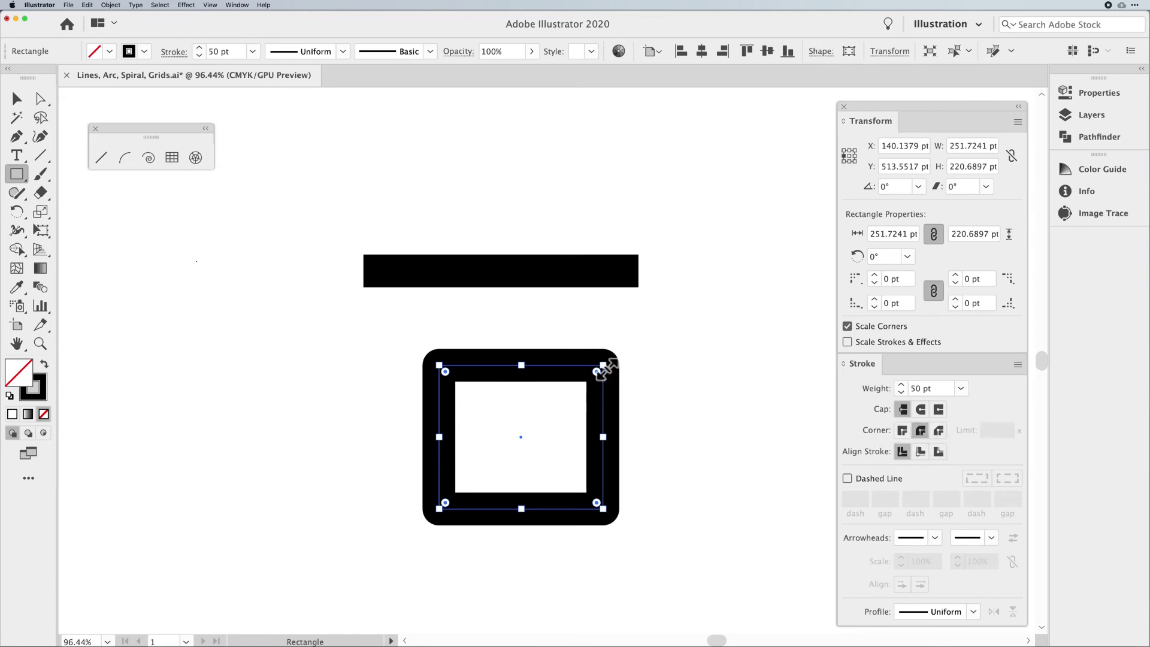
left_click(904, 430)
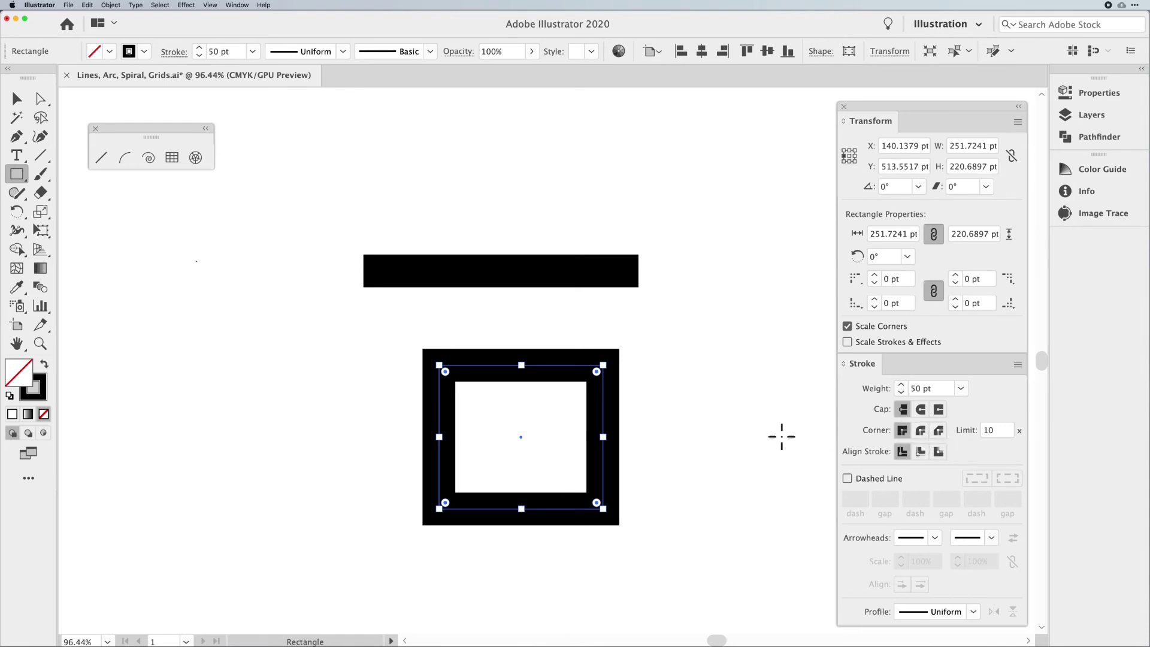
Delete the rectangle and select the thick horizontal line
left_click(17, 98)
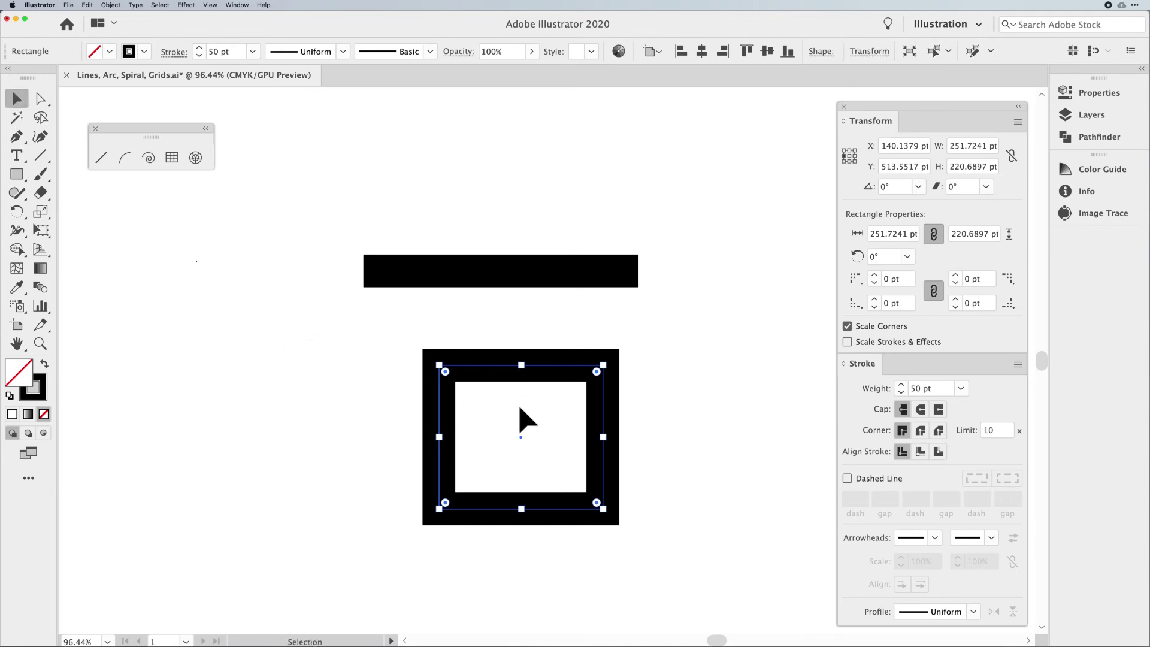
key("Delete")
left_click_drag(496, 229, 539, 359)
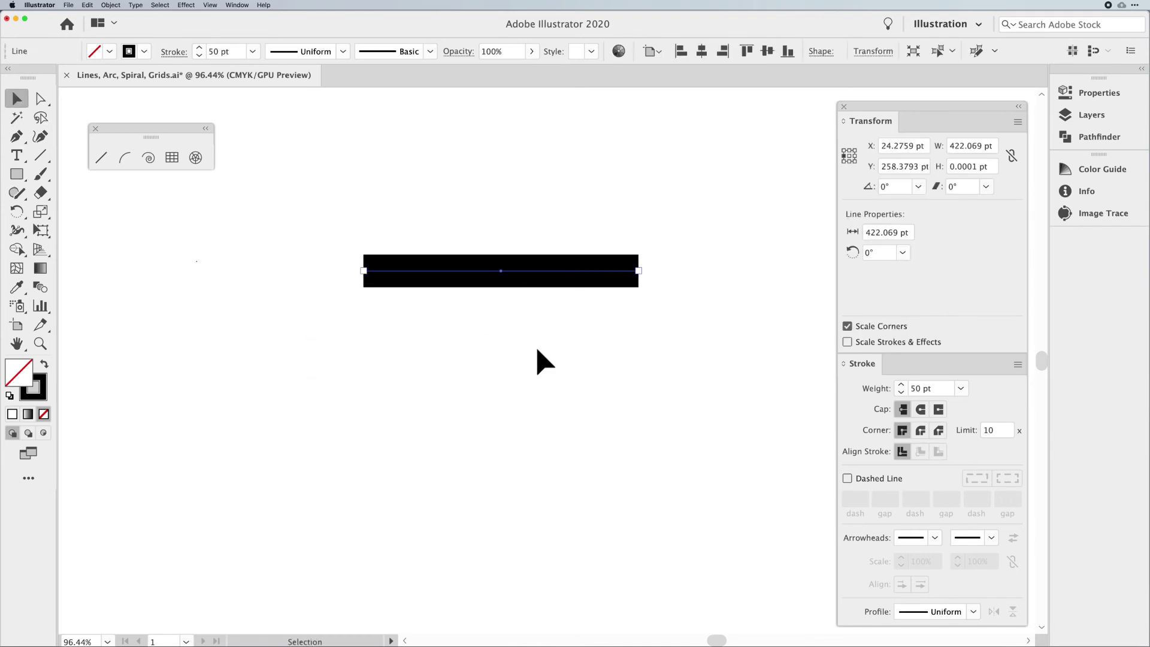
Add the Arrow 3 arrowhead to the start of the thick line and scale it to 25%
left_click(934, 538)
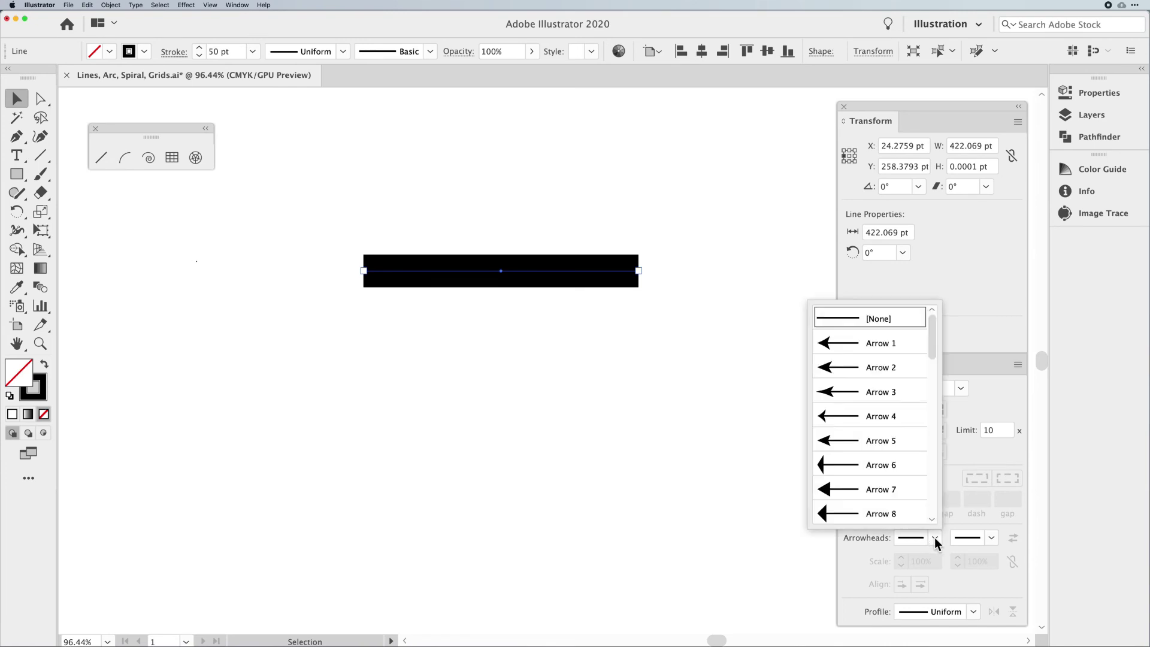
left_click(861, 390)
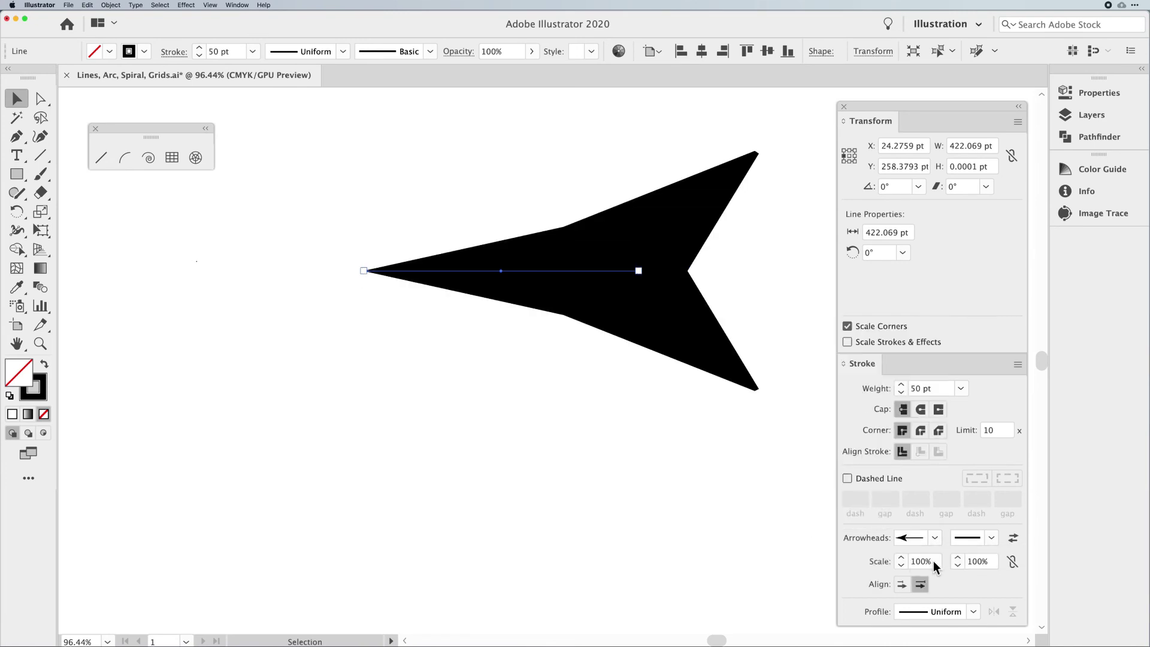
left_click(909, 560)
type("25")
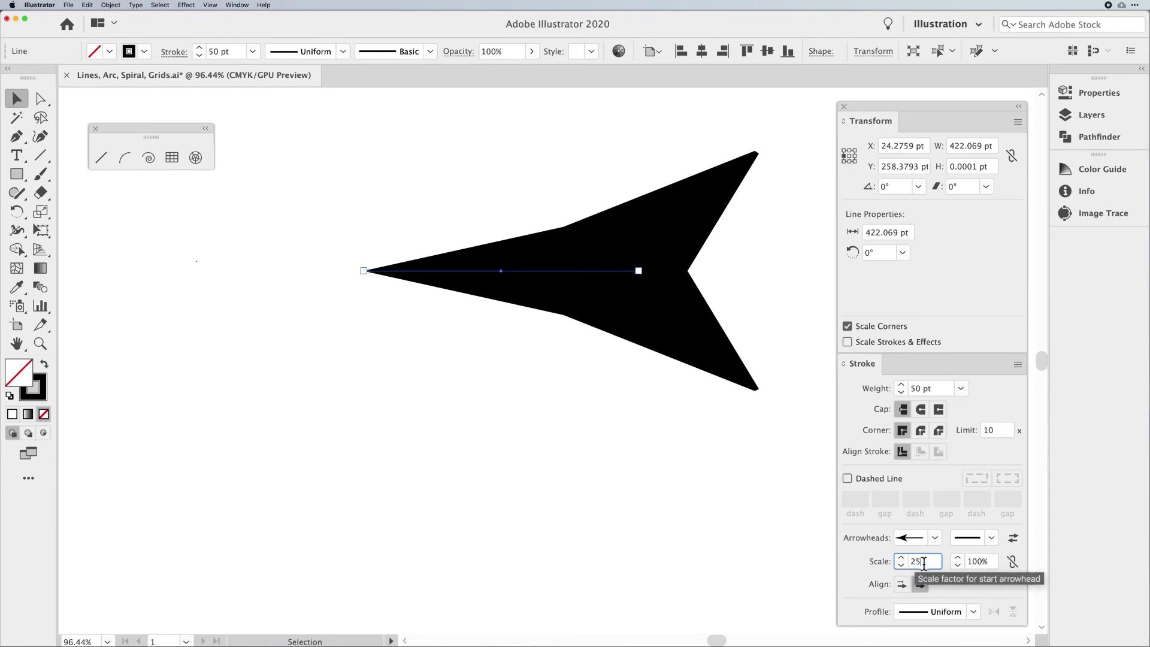
key("Return")
Add the Arrow 21 circle arrowhead to the end of the thick line and scale it to 25%
left_click(991, 538)
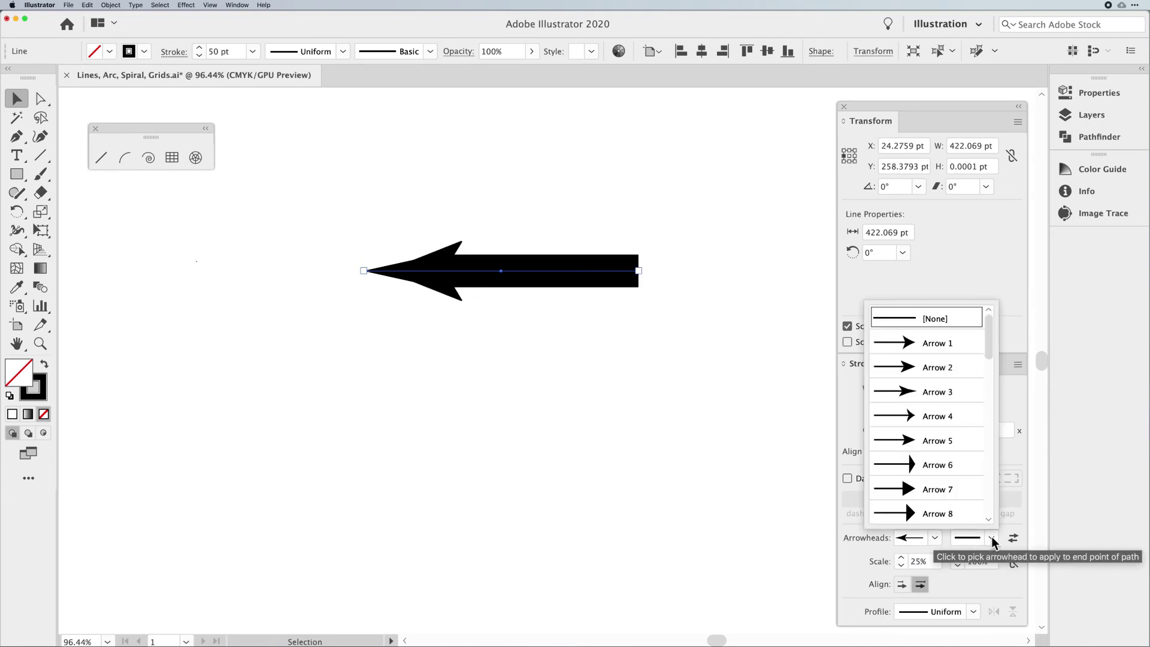
scroll(960, 483, "down", 10)
scroll(958, 481, "up", 10)
scroll(958, 482, "down", 4)
scroll(958, 481, "up", 2)
scroll(958, 481, "down", 1)
scroll(958, 481, "down", 3)
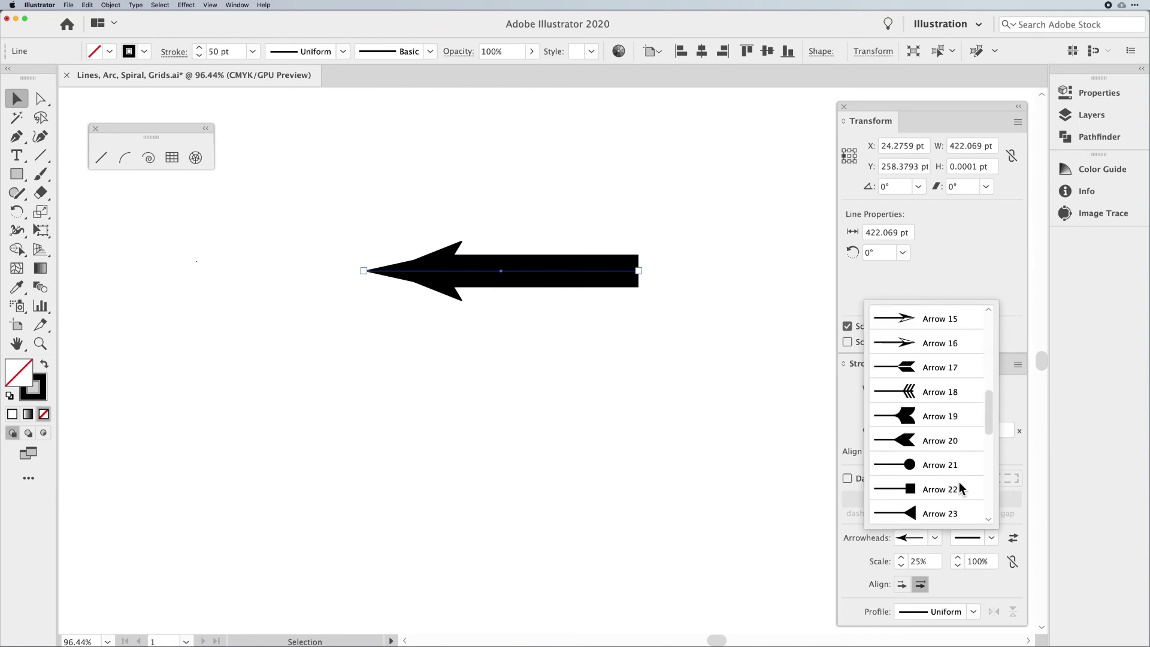
left_click(919, 473)
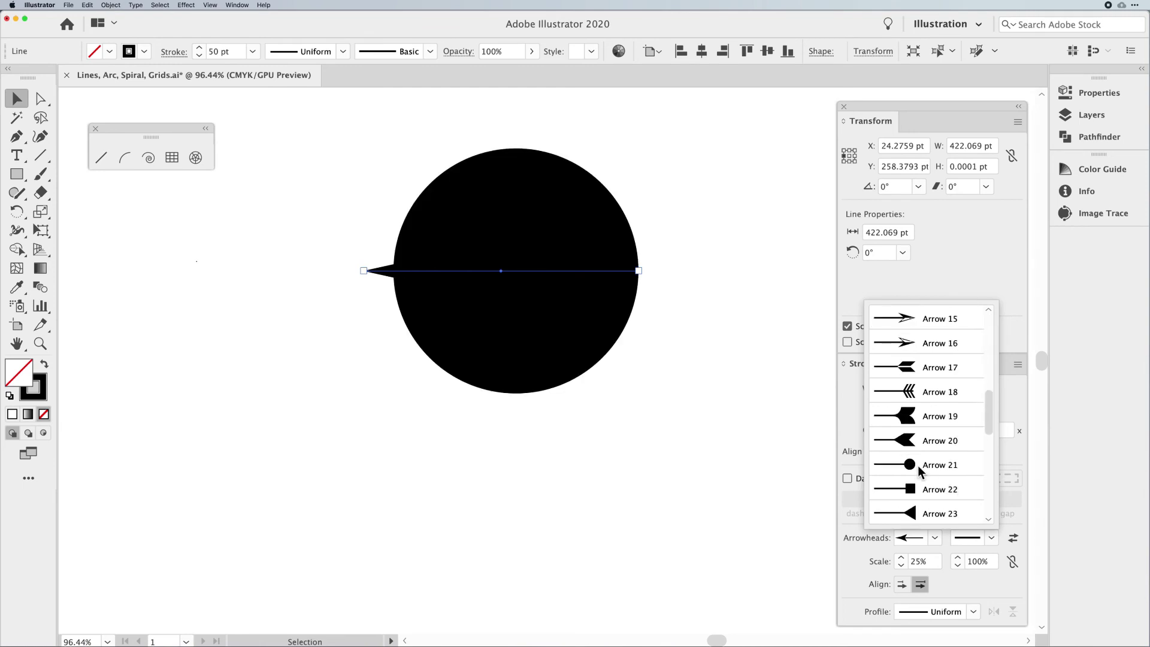
left_click(989, 559)
type("25")
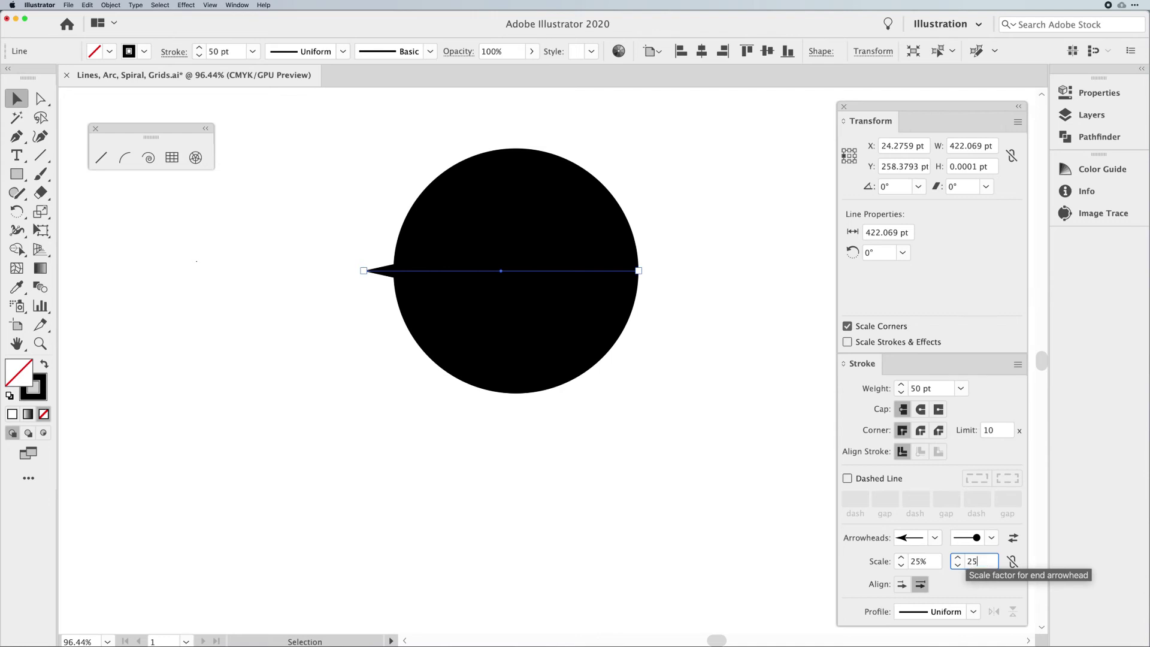
key("Return")
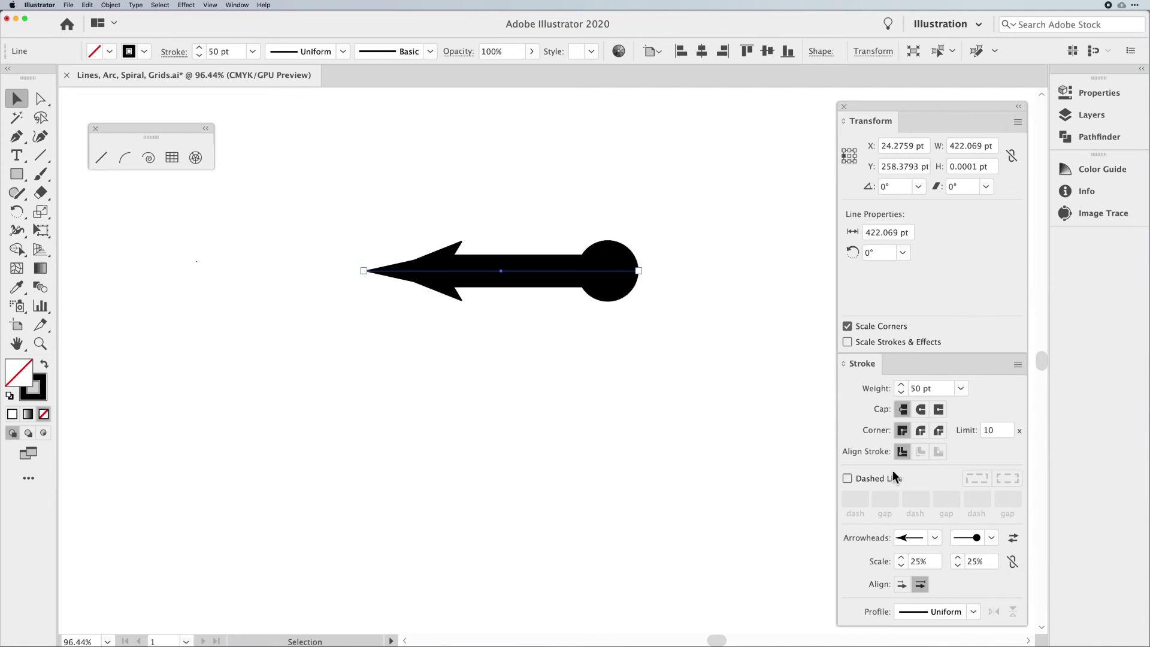
Change the line's end arrowhead to Arrow 24 and its start arrowhead to Arrow 8
left_click(991, 538)
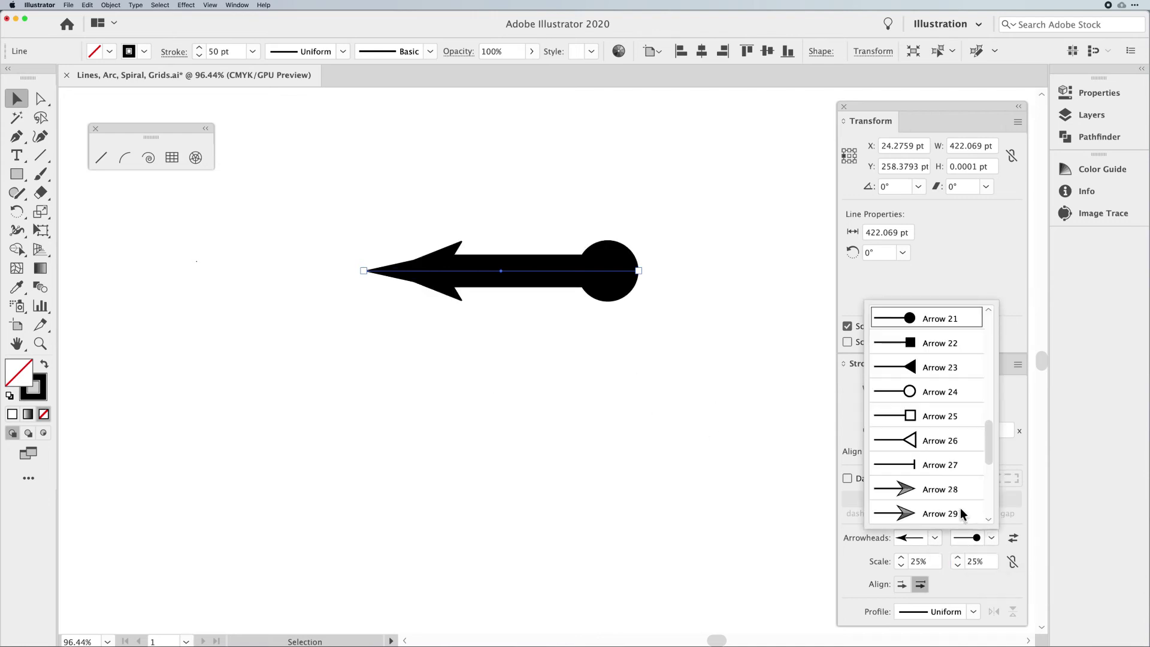
left_click(940, 394)
left_click(933, 539)
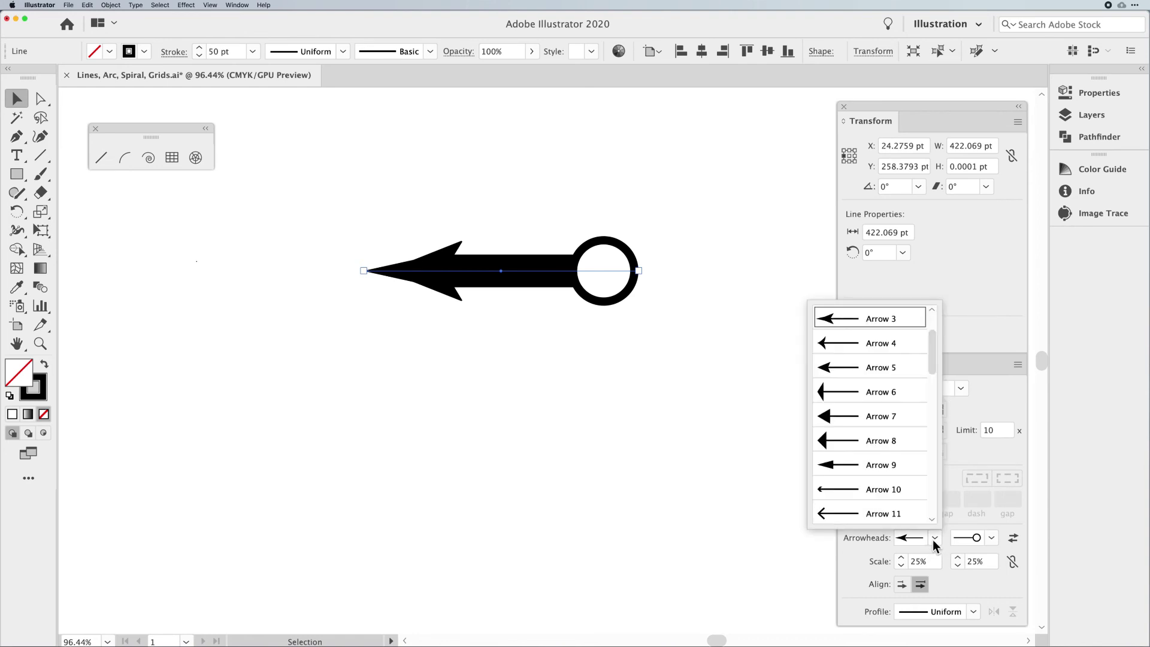
left_click(876, 442)
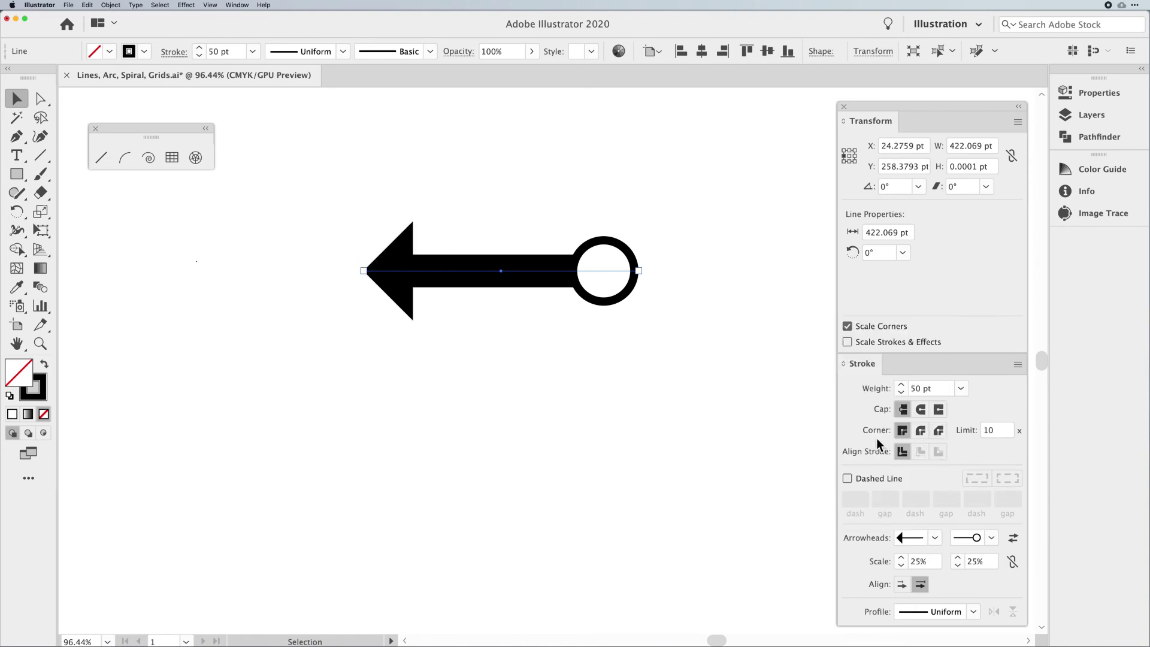
Swap the start and end arrowheads back and forth, ending with the solid arrow at the line's right end
left_click(1012, 538)
left_click(1012, 540)
left_click(1012, 540)
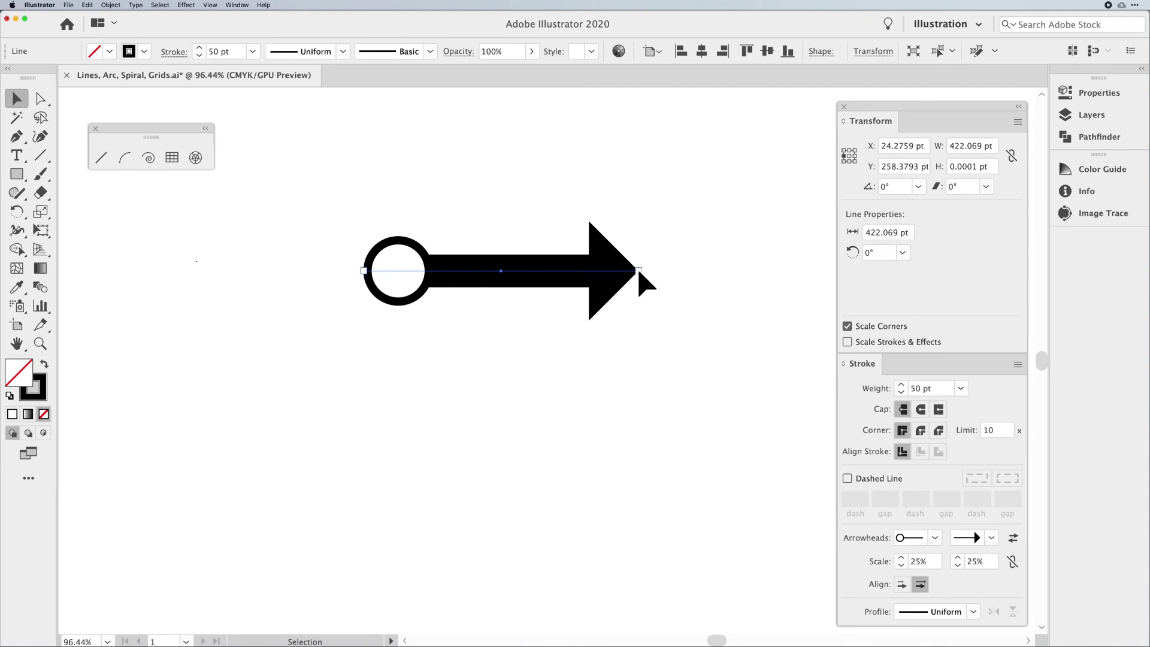
Compare both arrowhead alignments, ending with the arrow tips extended beyond the ends of the path
left_click(902, 584)
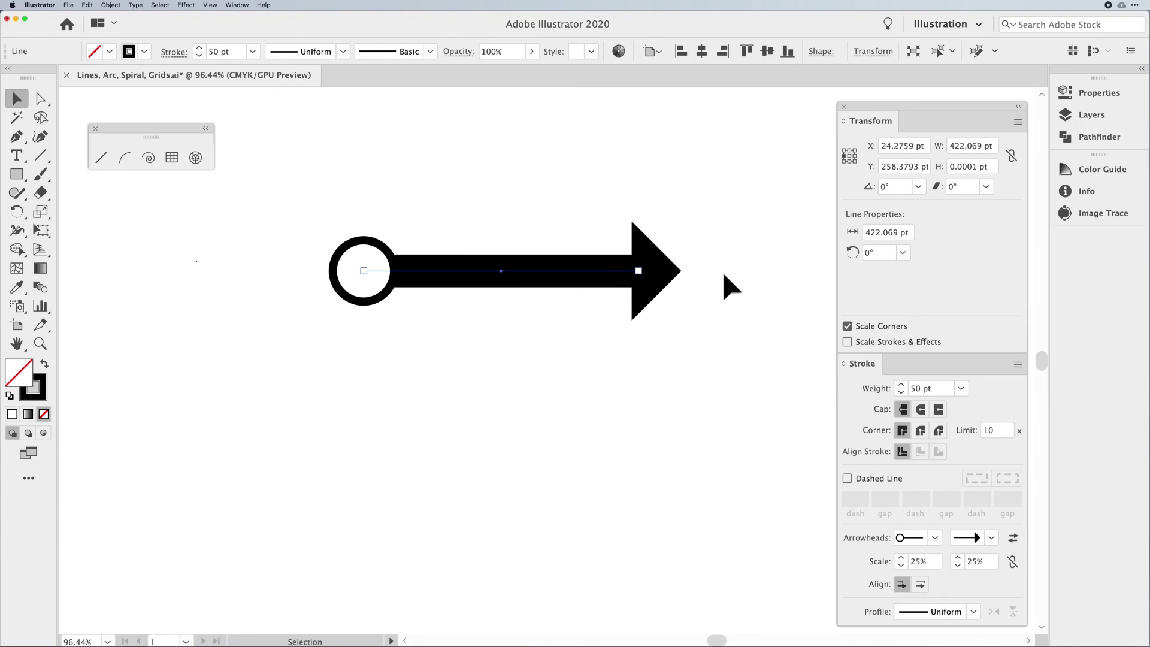
left_click(922, 587)
left_click(902, 586)
Remove the start and end arrowheads from the thick line by setting both to None
left_click(935, 537)
scroll(892, 436, "up", 10)
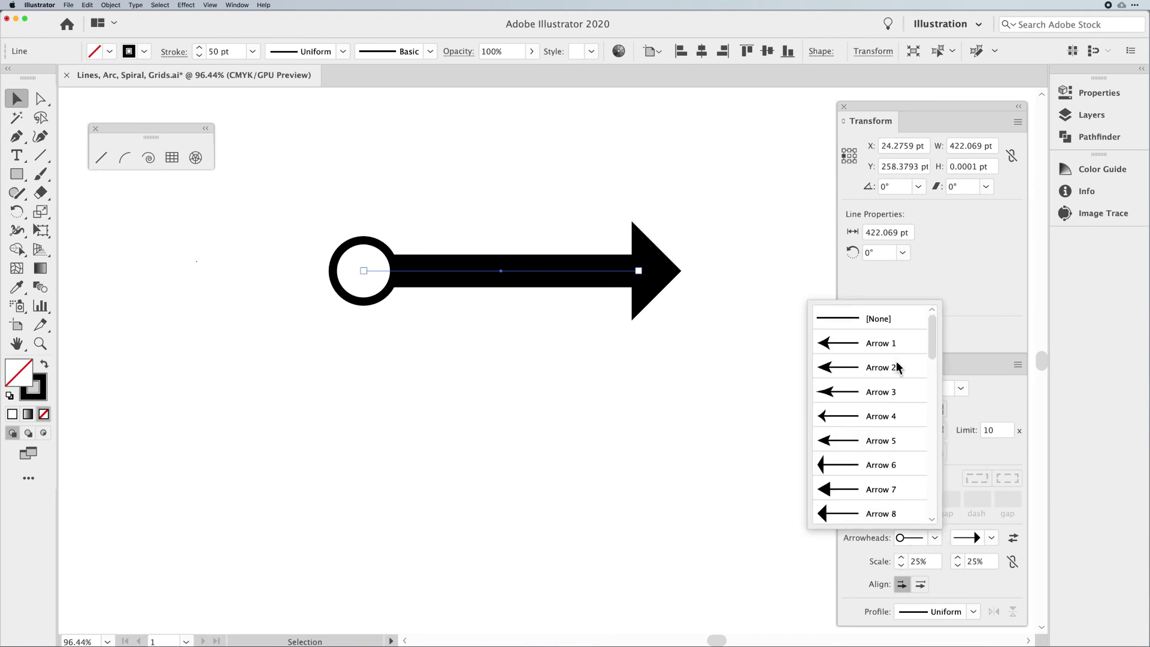
left_click(889, 321)
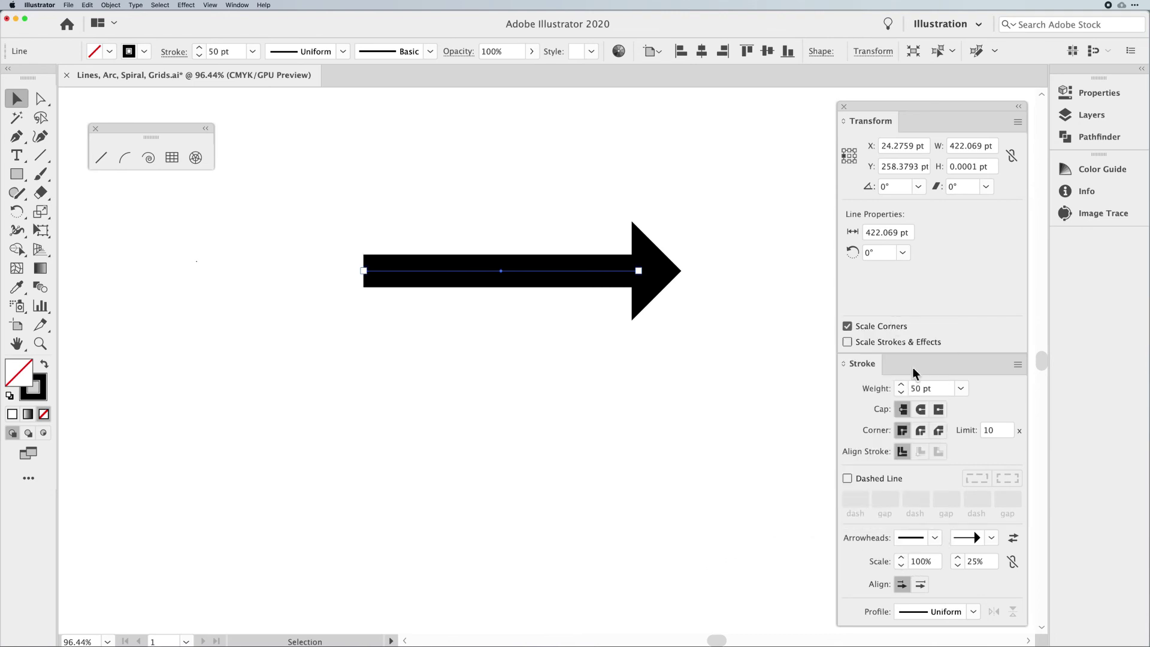
left_click(991, 537)
scroll(952, 383, "up", 4)
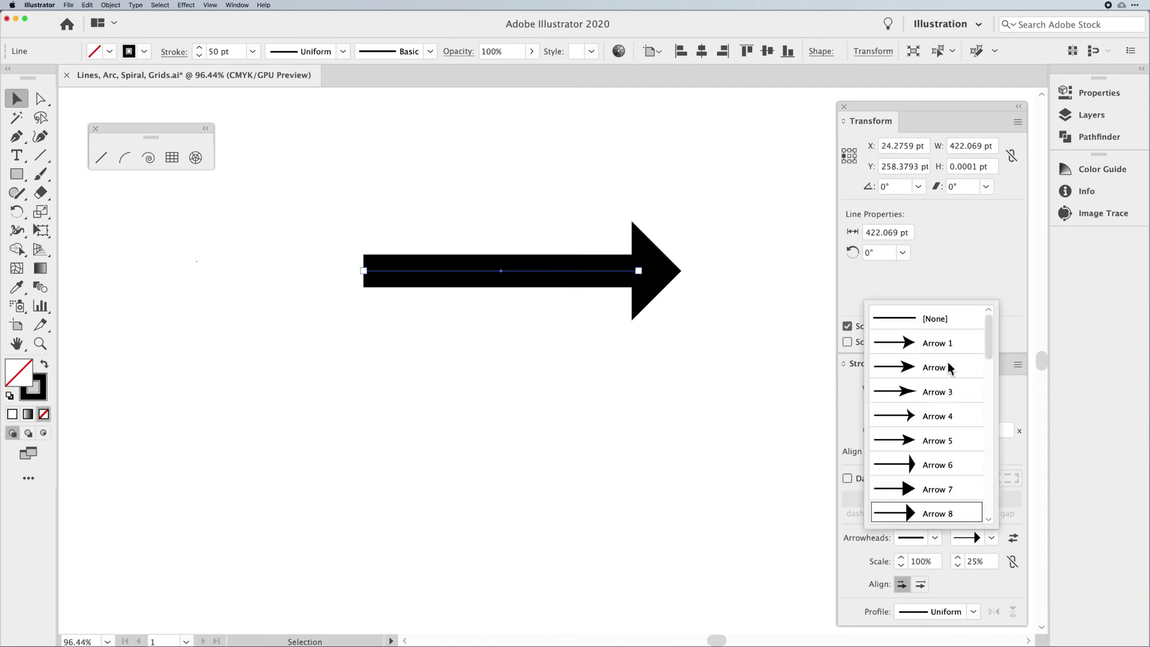
left_click(957, 319)
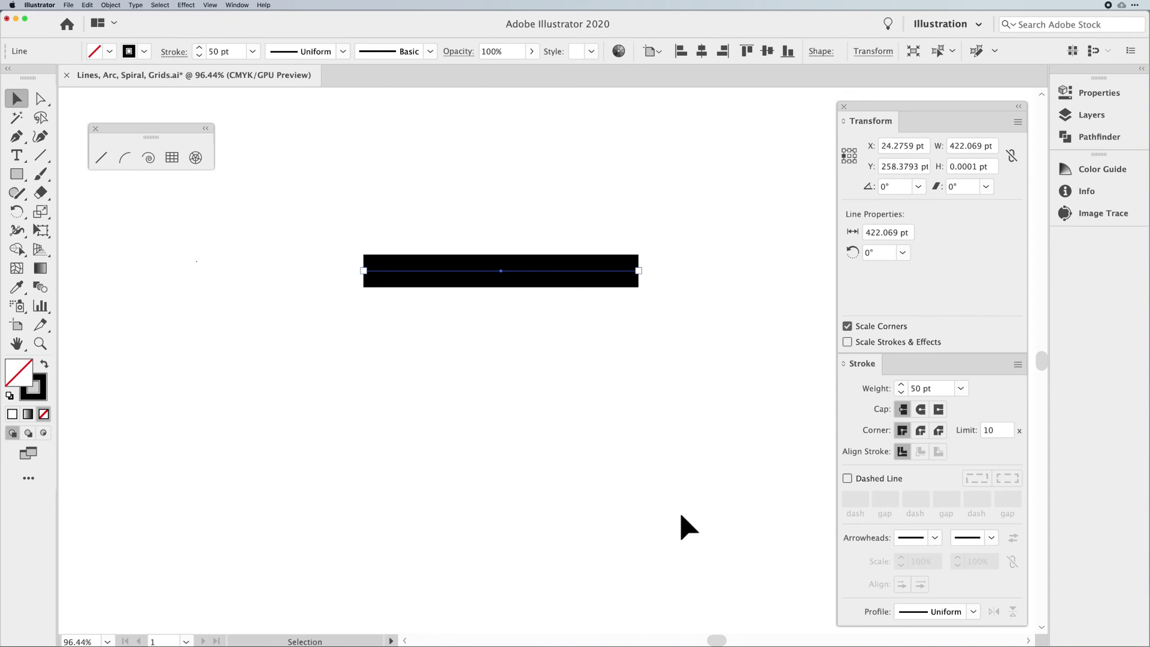
Make the thick line dashed with a 12 pt dash and a 36 pt gap
left_click(846, 478)
left_click(884, 501)
type("36")
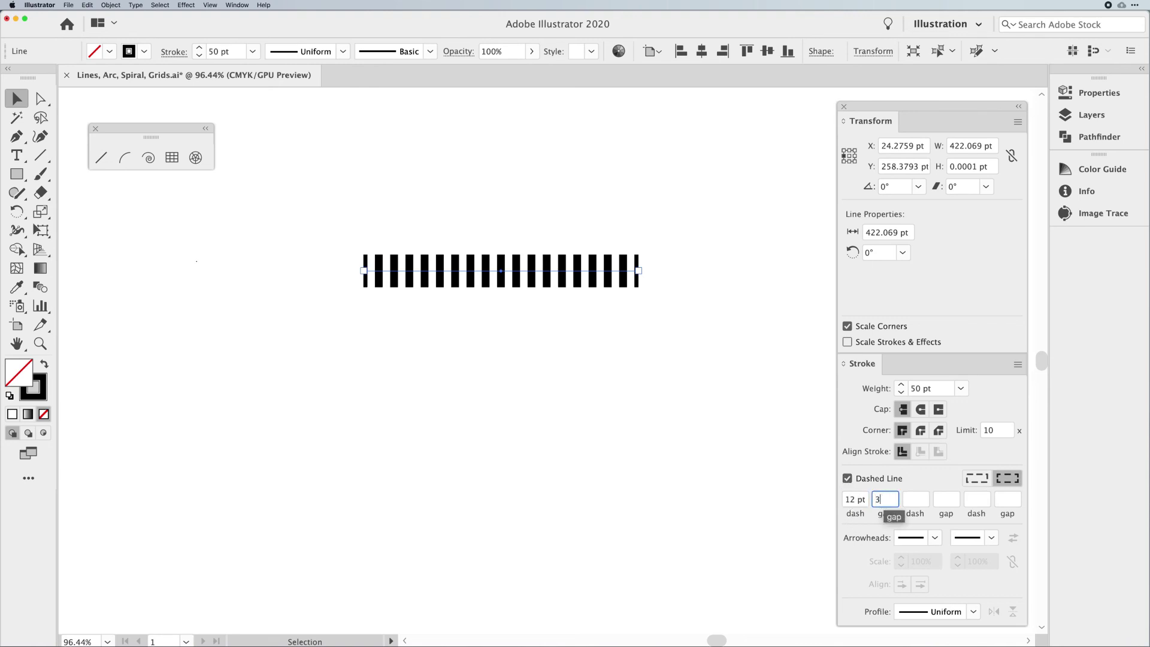
left_click(916, 501)
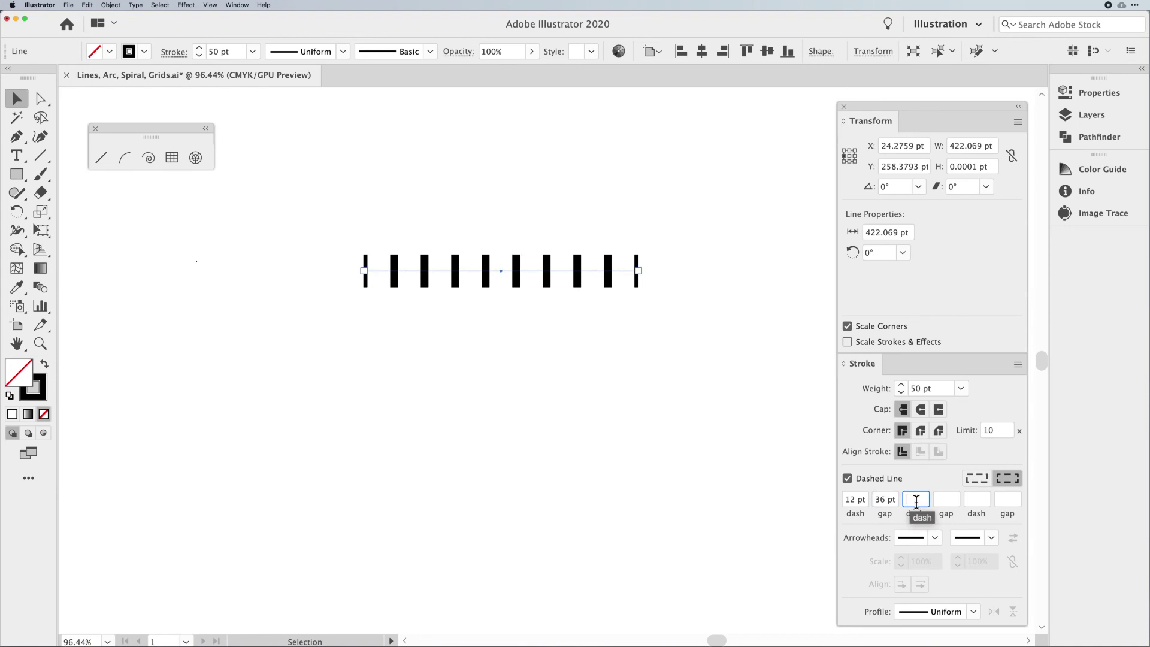
Reduce the dashed line's stroke weight to 12 pt
left_click(901, 393)
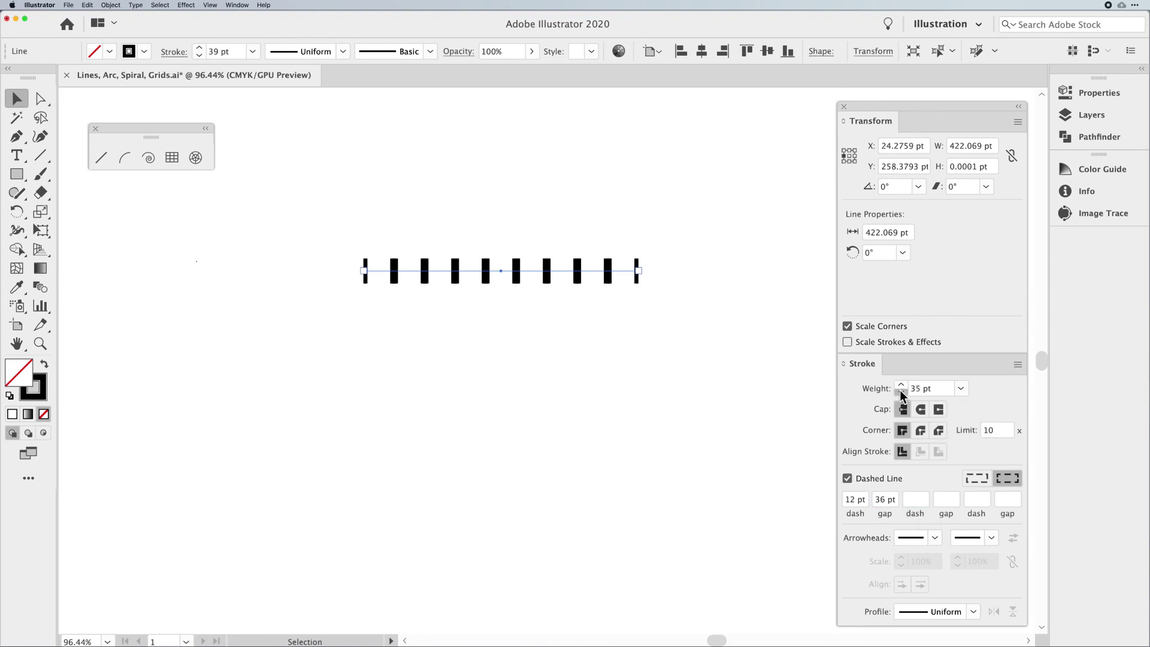
left_click(902, 393)
left_click(901, 393)
left_click(901, 393)
left_click(901, 393)
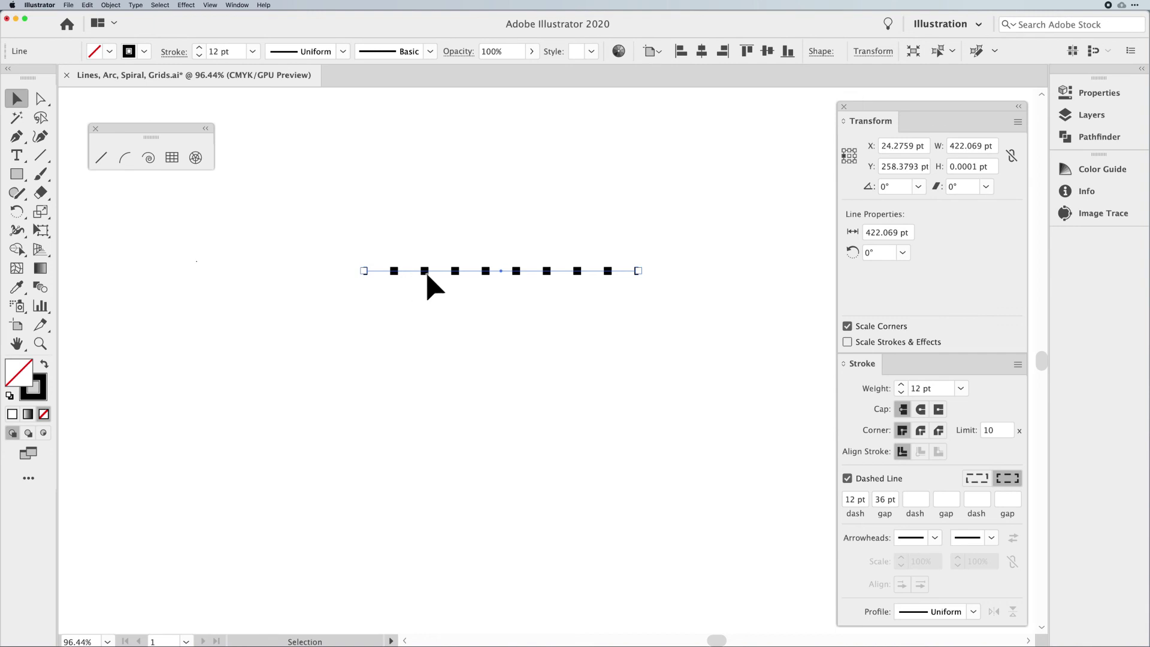
Extend the dash pattern with an 18 pt dash, 12 pt gap, 18 pt dash and 48 pt gap, and deselect the line
left_click(914, 498)
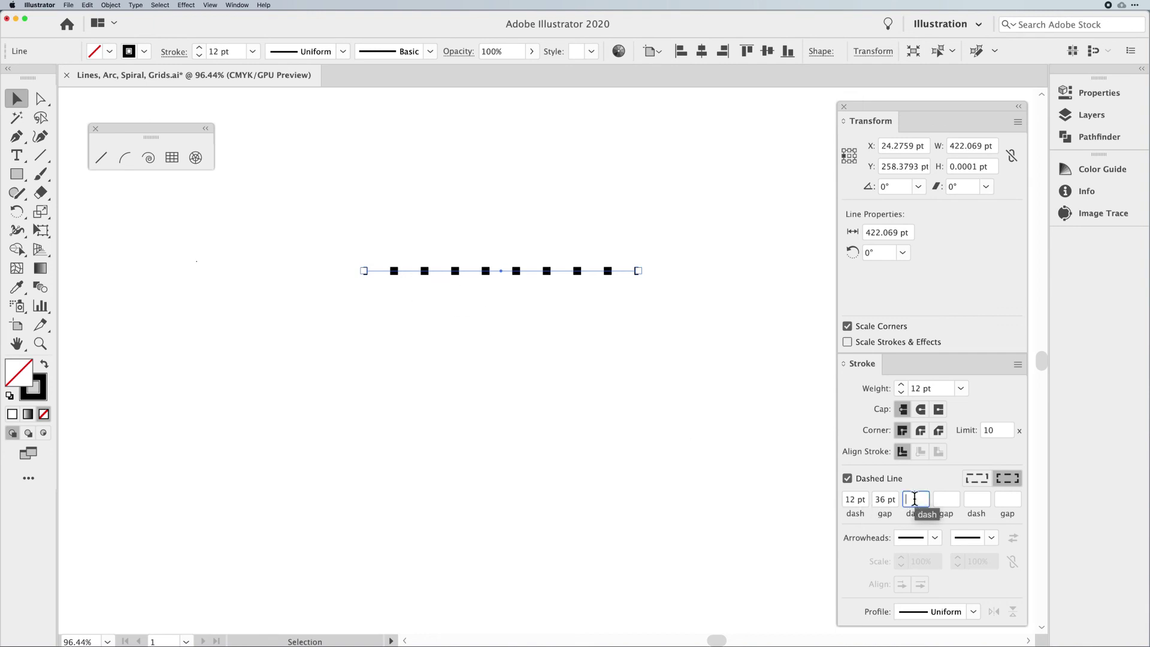
type("18")
left_click(942, 497)
type("12")
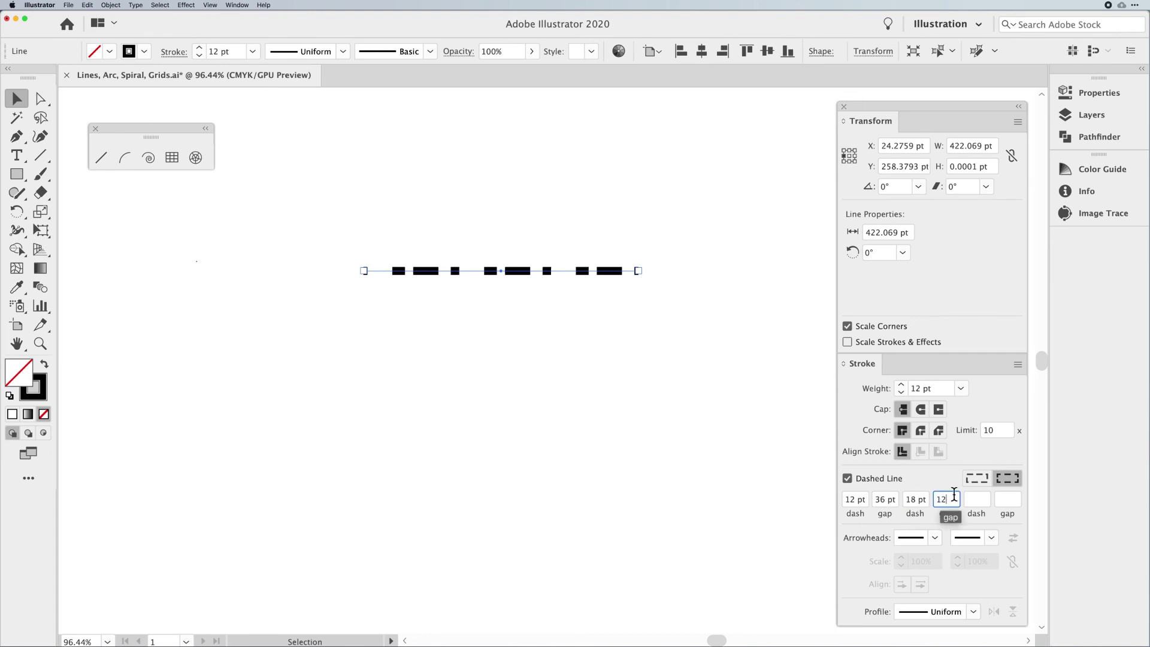
left_click(981, 500)
type("18")
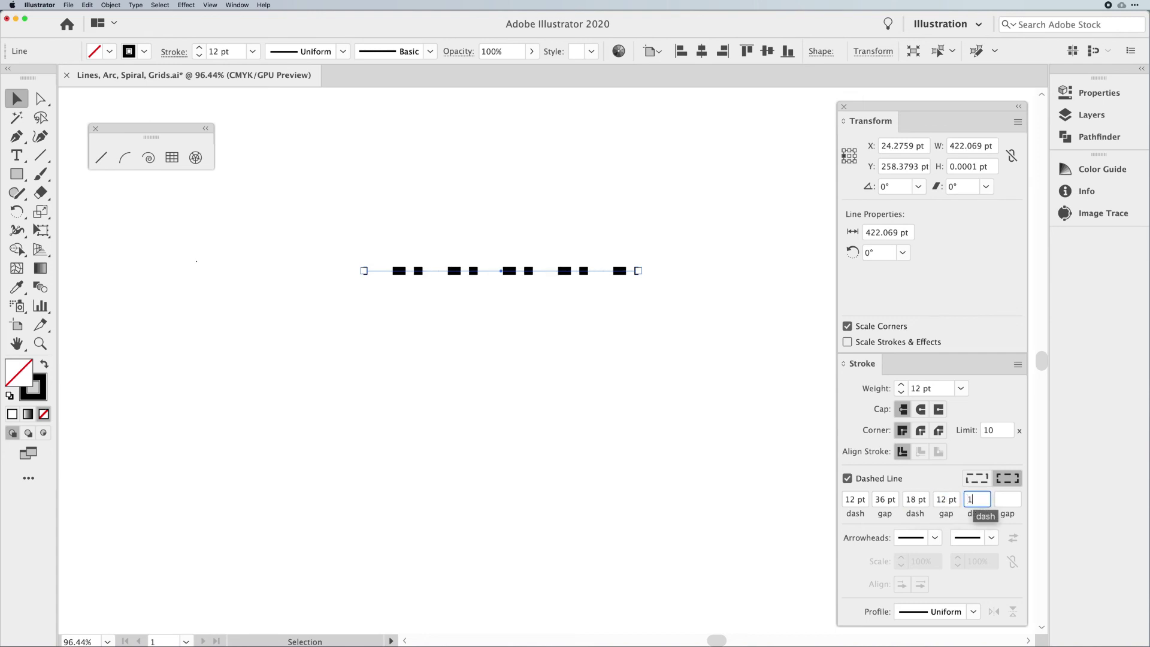
left_click(1005, 500)
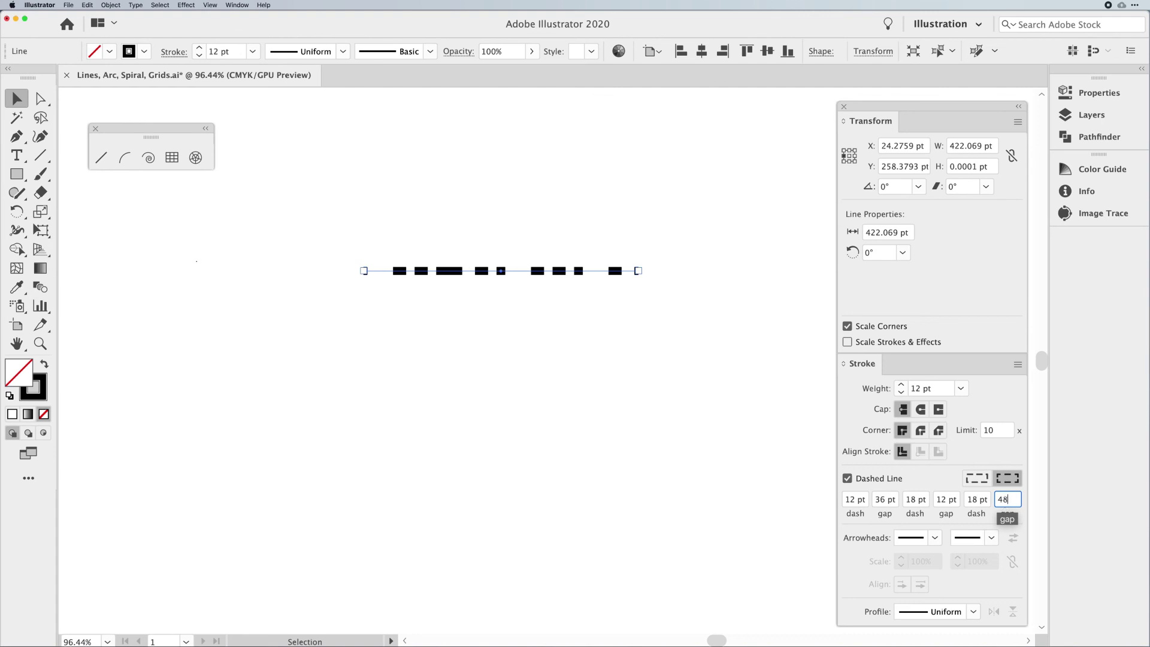
left_click(784, 518)
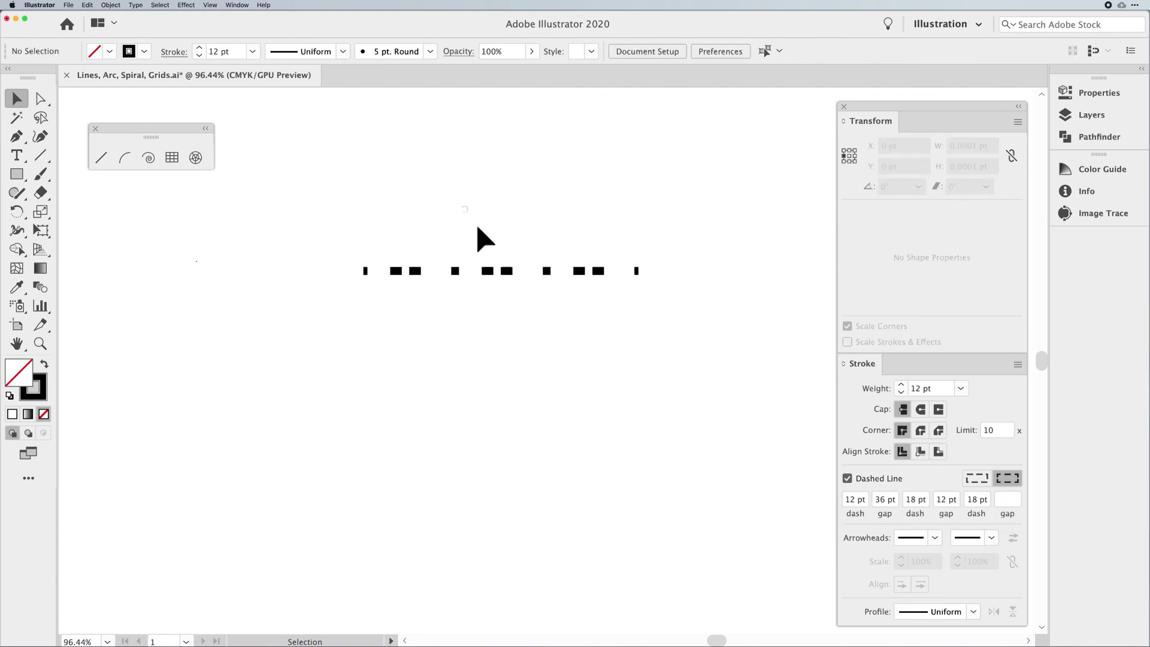
Reselect the dashed line and clear the second and third dash and gap values from its pattern
left_click_drag(479, 222, 533, 292)
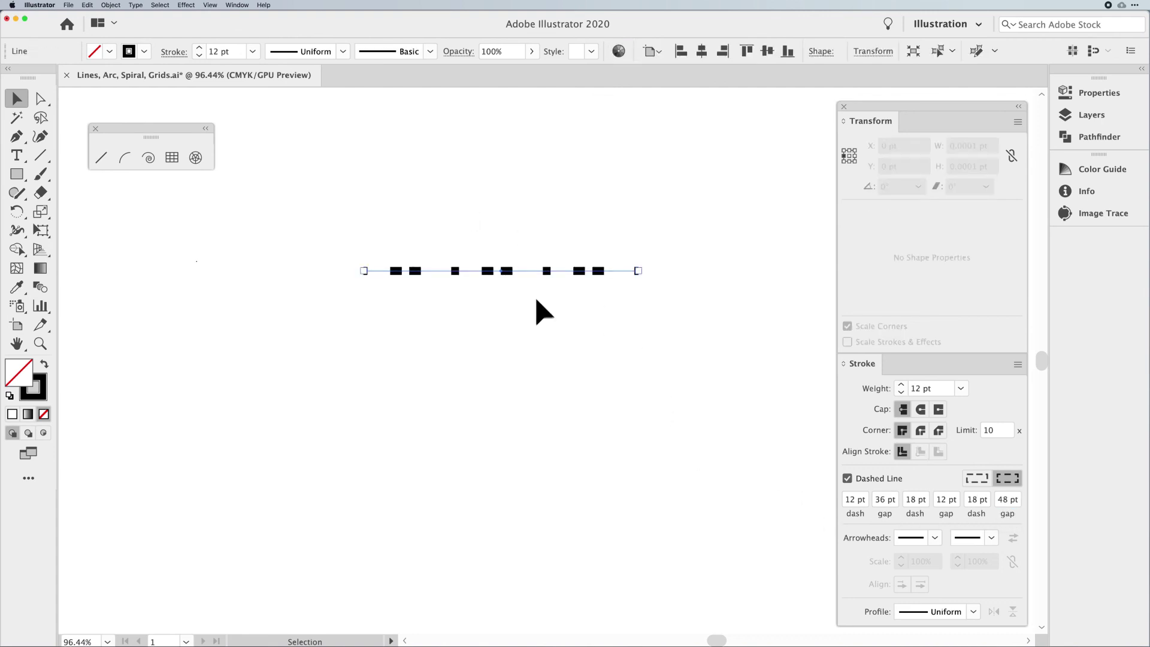
left_click(914, 501)
key("BackSpace")
left_click(943, 500)
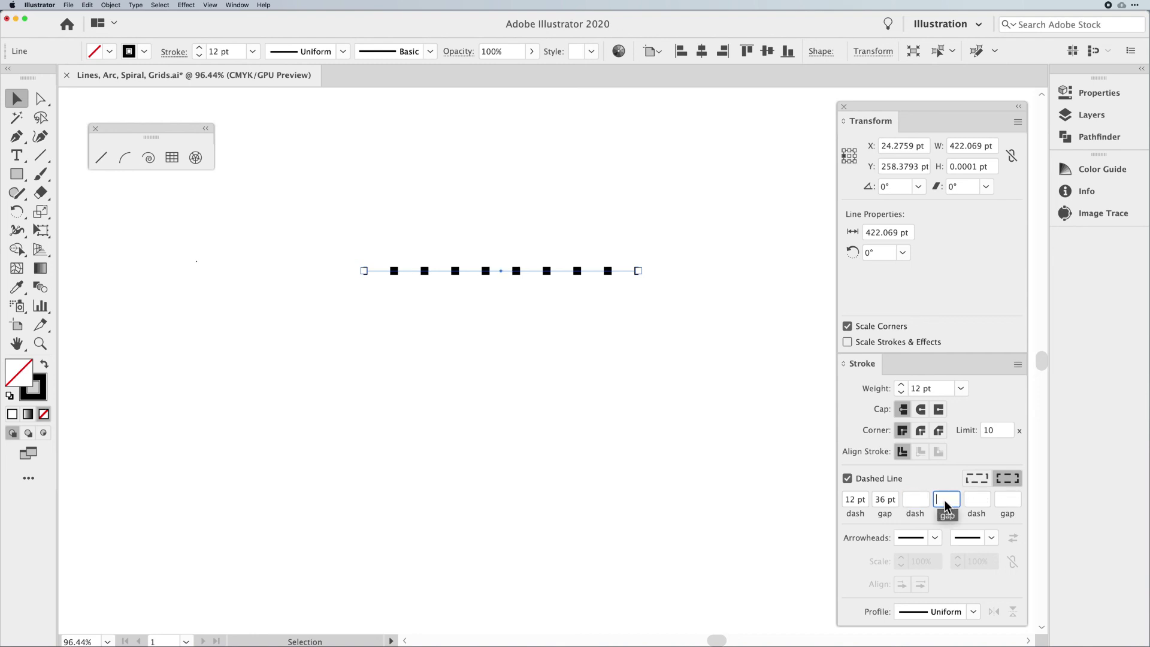
left_click(1009, 499)
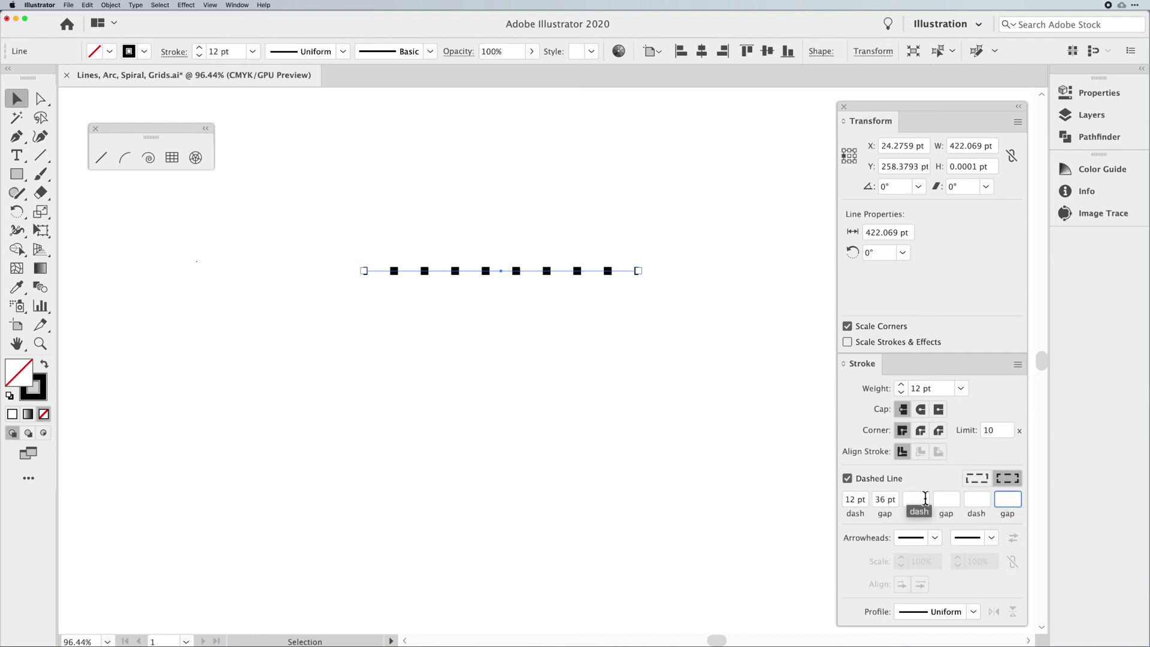
Increase the dashed line's stroke weight to 20 pt and give its dashes round caps
left_click(901, 384)
left_click(902, 384)
left_click(901, 384)
left_click(901, 384)
left_click(901, 385)
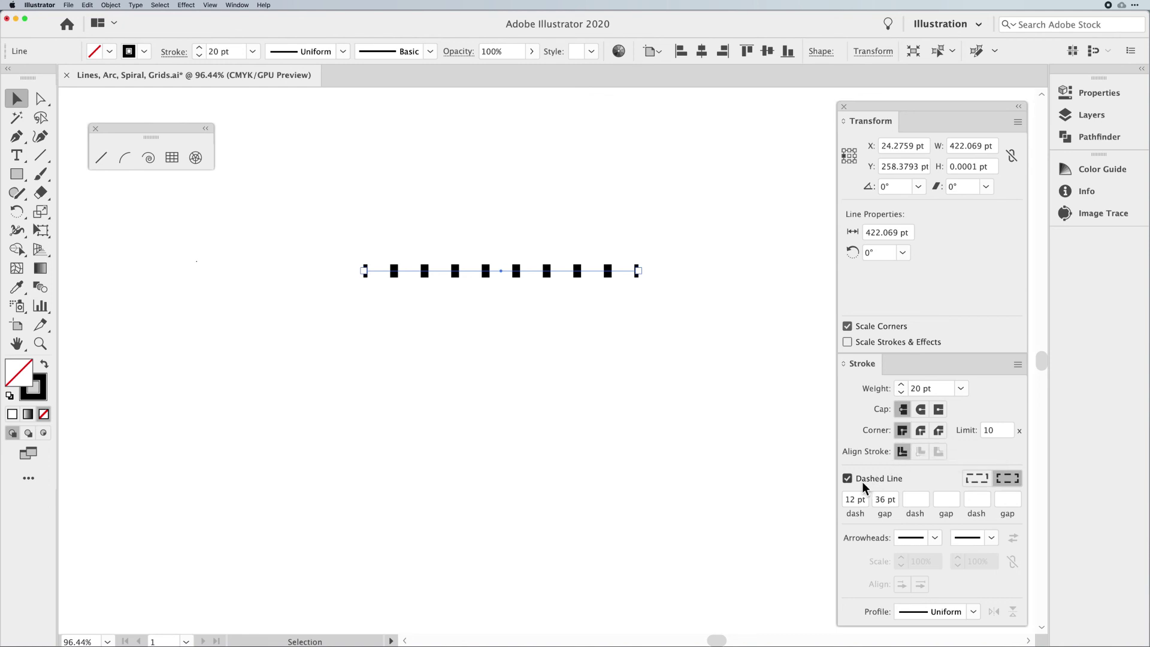
left_click(921, 409)
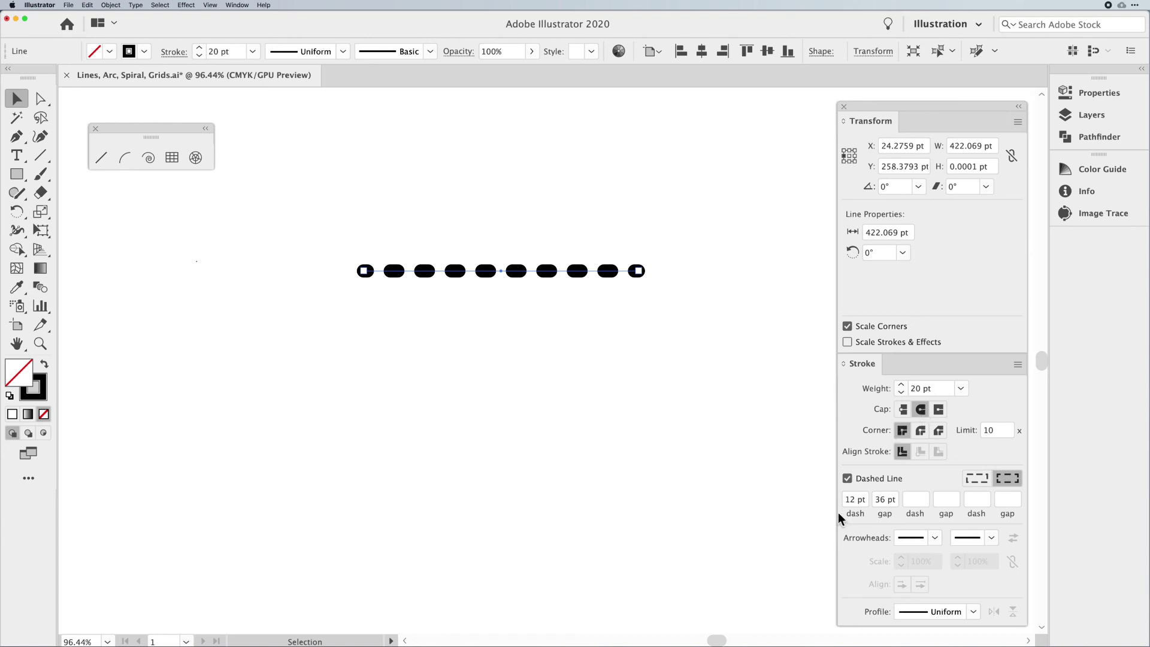
Set the dash length of the round-capped line to 0 pt so it becomes a row of dots
left_click(853, 499)
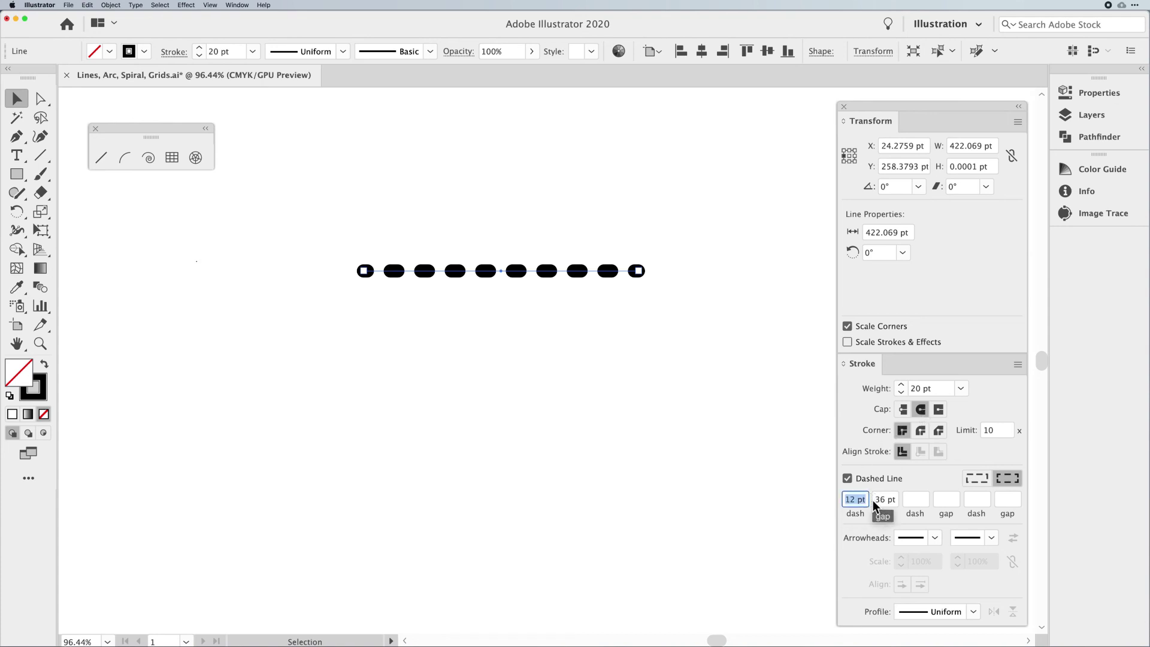
type("0")
key("Return")
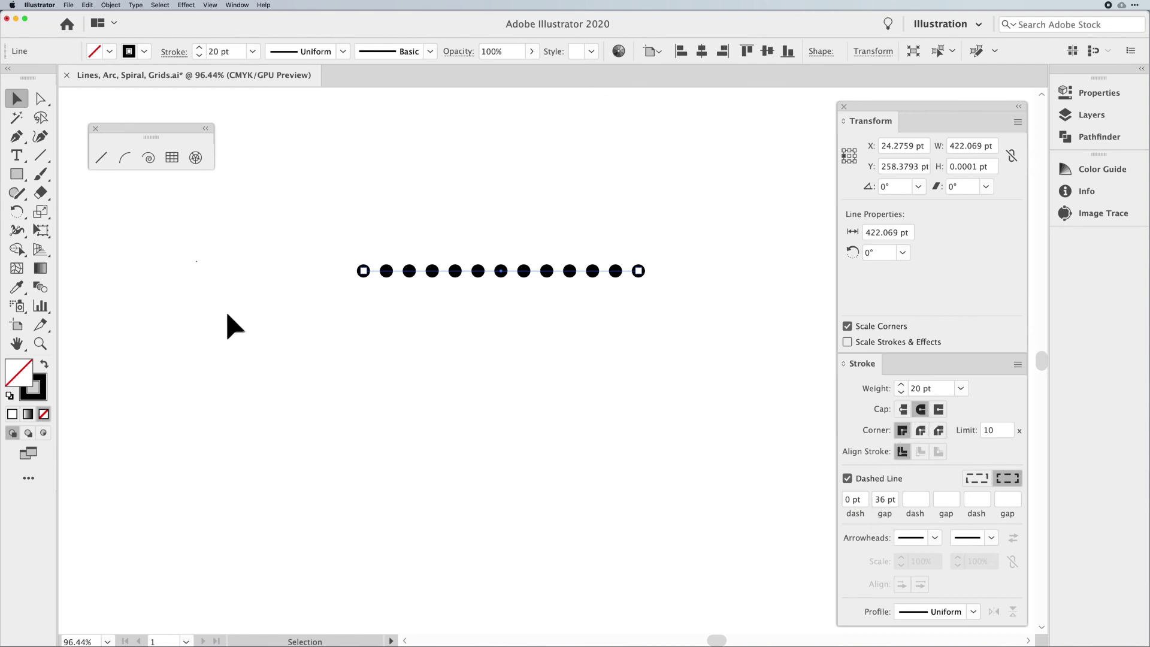
Draw a circle about 245.5 pt wide below the dotted line, swap its fill and stroke, and cut it to a half circle of about 179°
left_click_drag(17, 173, 59, 211)
left_click_drag(465, 391, 520, 471)
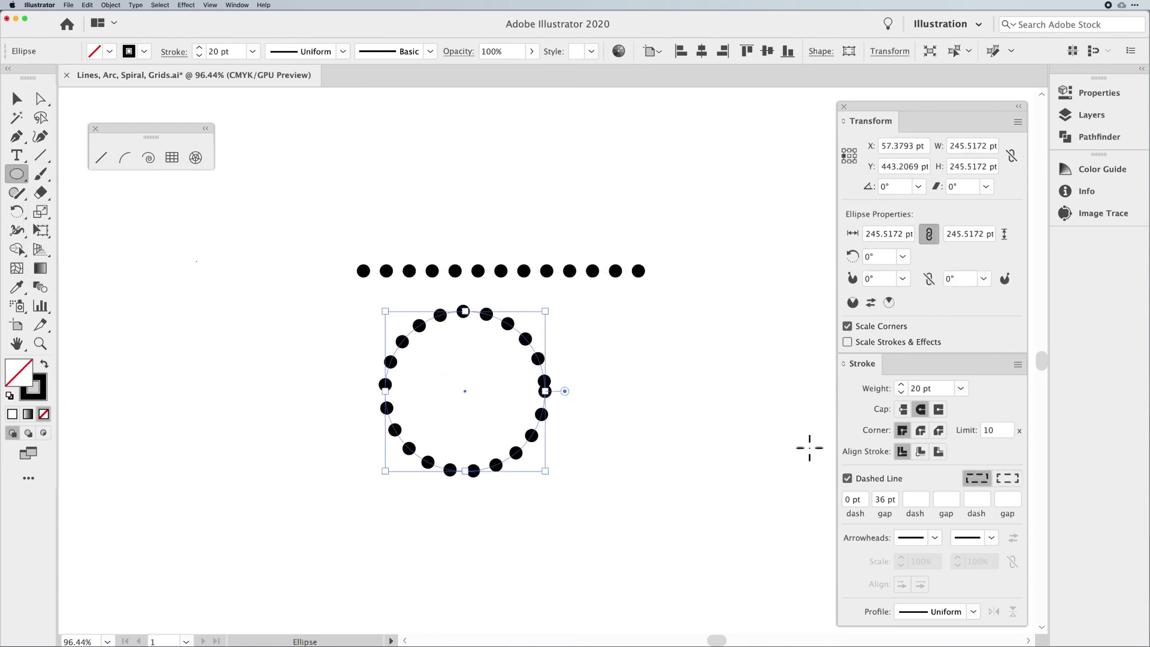
key("shift+x")
left_click_drag(564, 391, 372, 398)
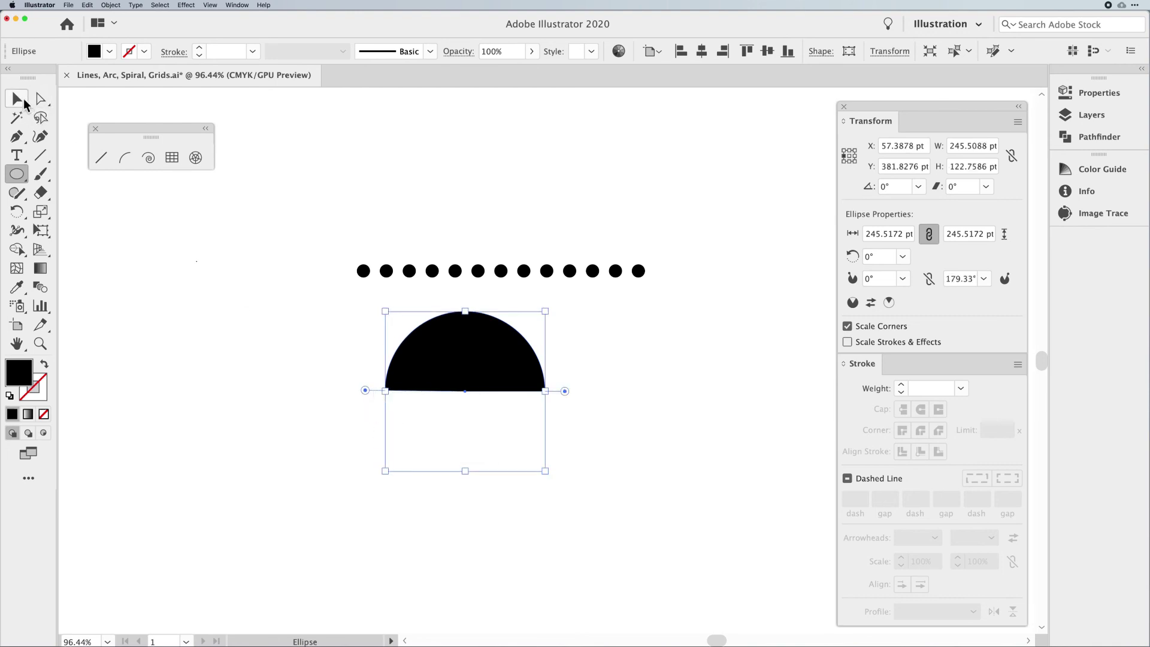
Turn the black half circle upright, duplicate it, and fit the rotated copy against it to form a full circle
left_click(16, 98)
left_click_drag(551, 305, 403, 308)
left_click_drag(450, 369, 571, 463)
left_click_drag(667, 379, 539, 552)
left_click_drag(600, 499, 507, 484)
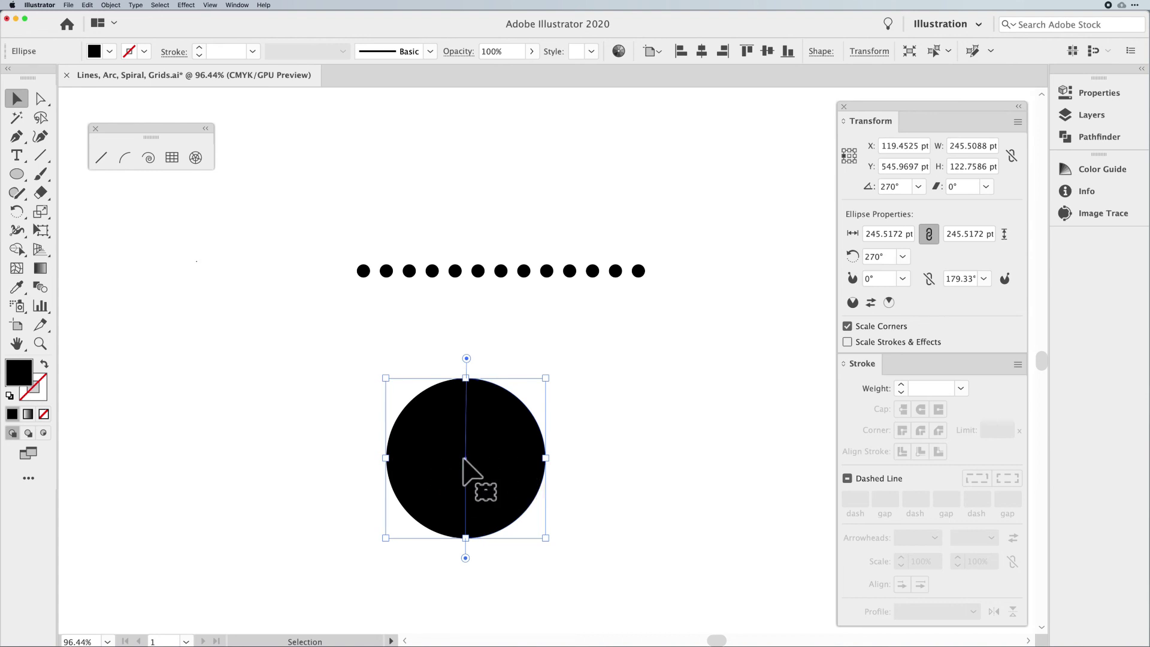
Select both black half circles below the dotted line and delete them
left_click_drag(598, 418, 328, 501)
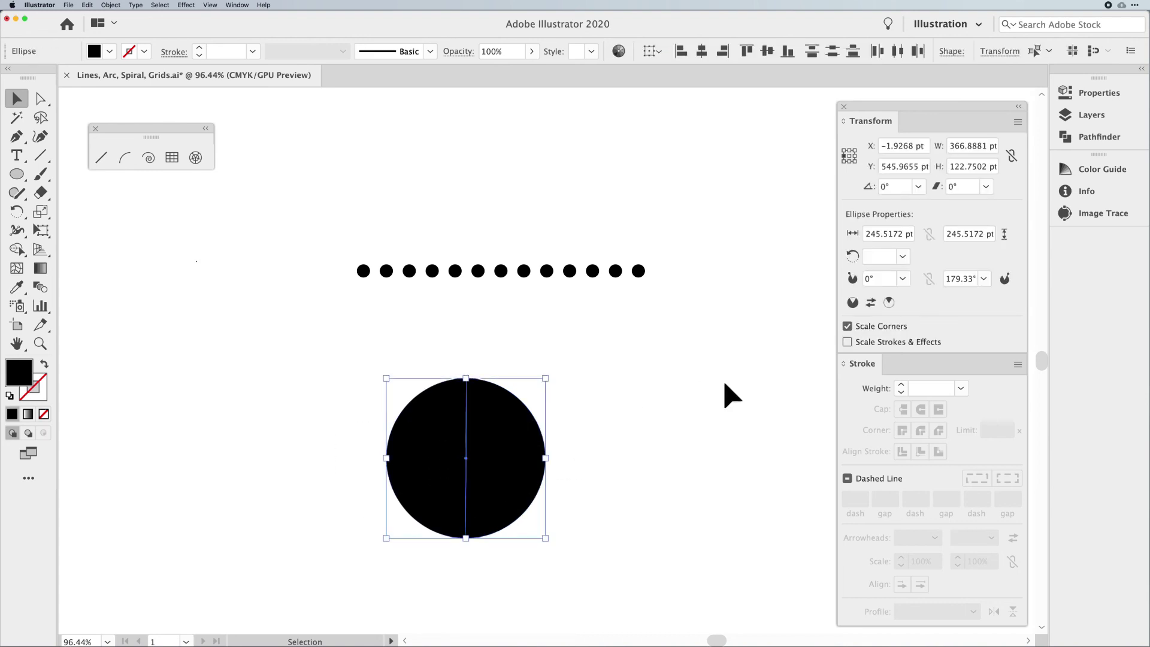
key("Delete")
Reselect the dotted line and widen the gap between its dots to 60 pt
left_click(555, 270)
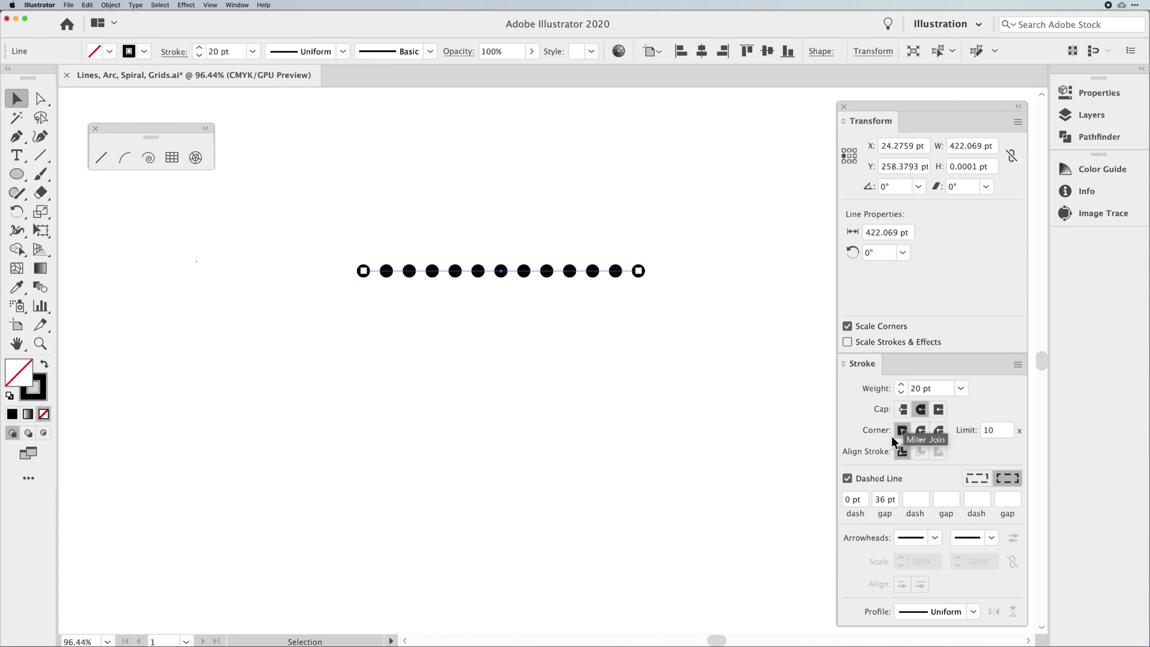
mouse_move(863, 499)
left_mouse_down()
mouse_move(831, 498)
mouse_move(870, 502)
left_mouse_up()
type("60")
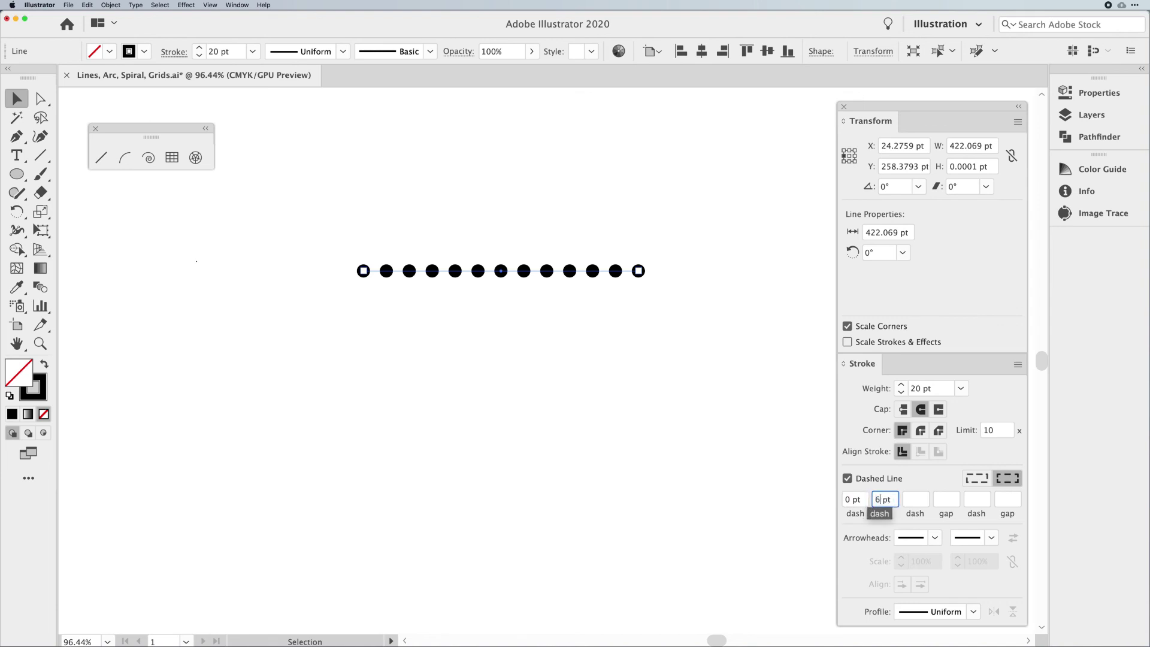
Increase the dotted line's stroke weight to 32 pt
left_click(901, 385)
left_click(902, 385)
left_click(902, 385)
left_click(901, 385)
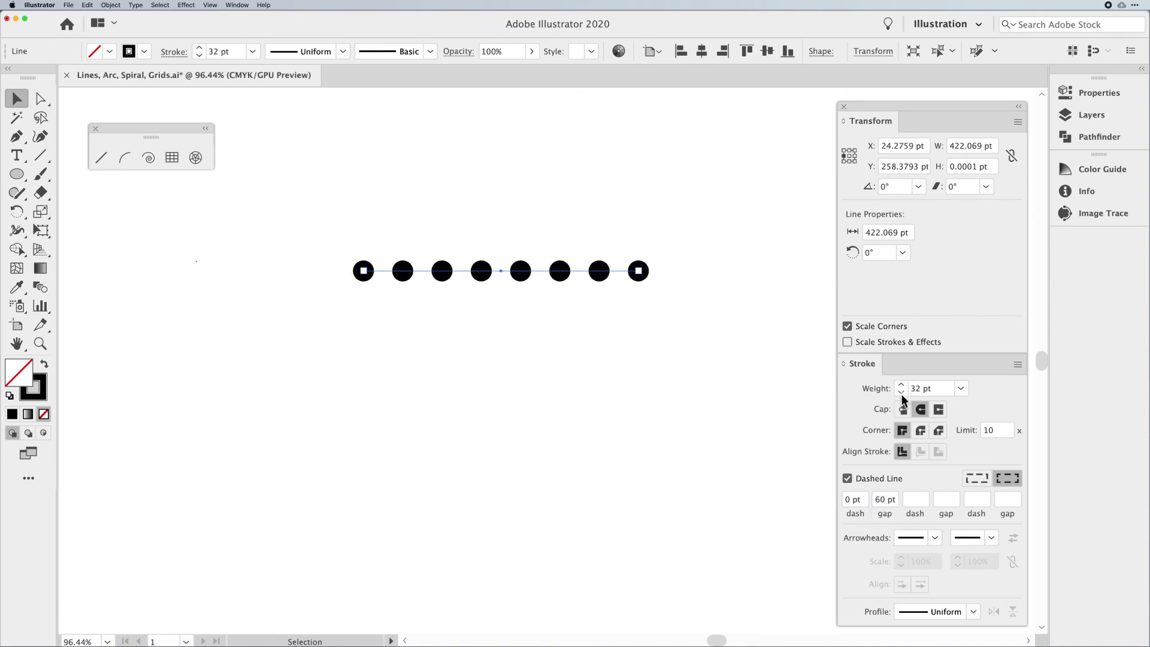
Reduce the dotted line's stroke weight to 23 pt and deselect the line
left_click(900, 391)
left_click(901, 391)
left_click(901, 391)
left_click(900, 391)
left_click(901, 391)
left_click(900, 391)
left_click(900, 391)
left_click(900, 391)
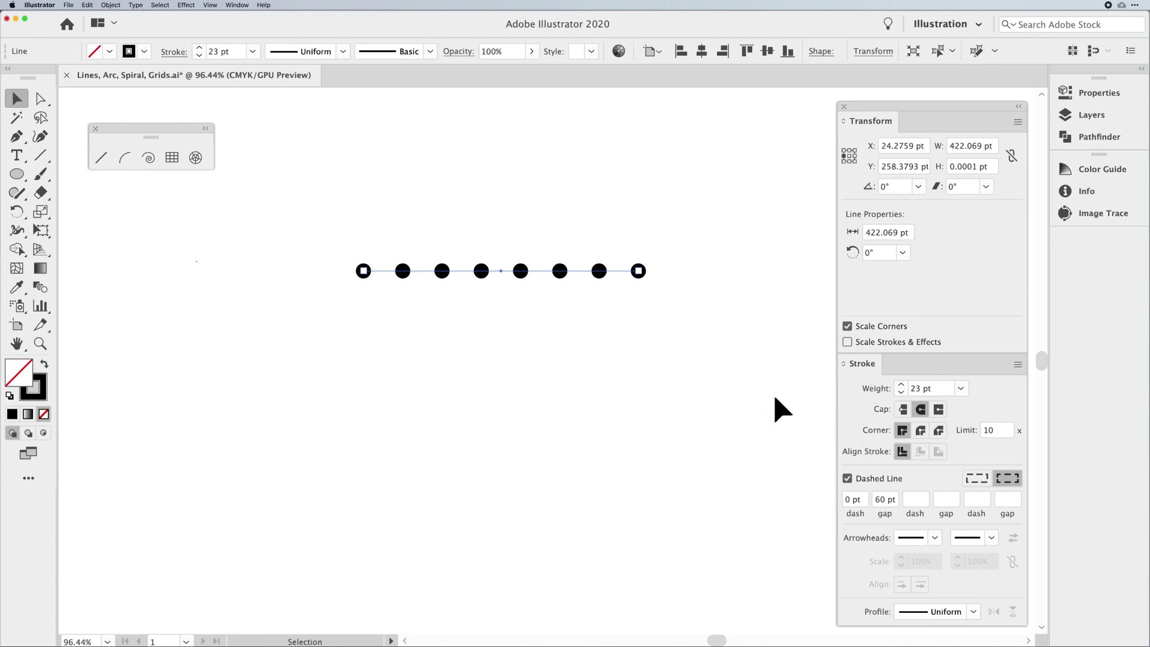
left_click(768, 432)
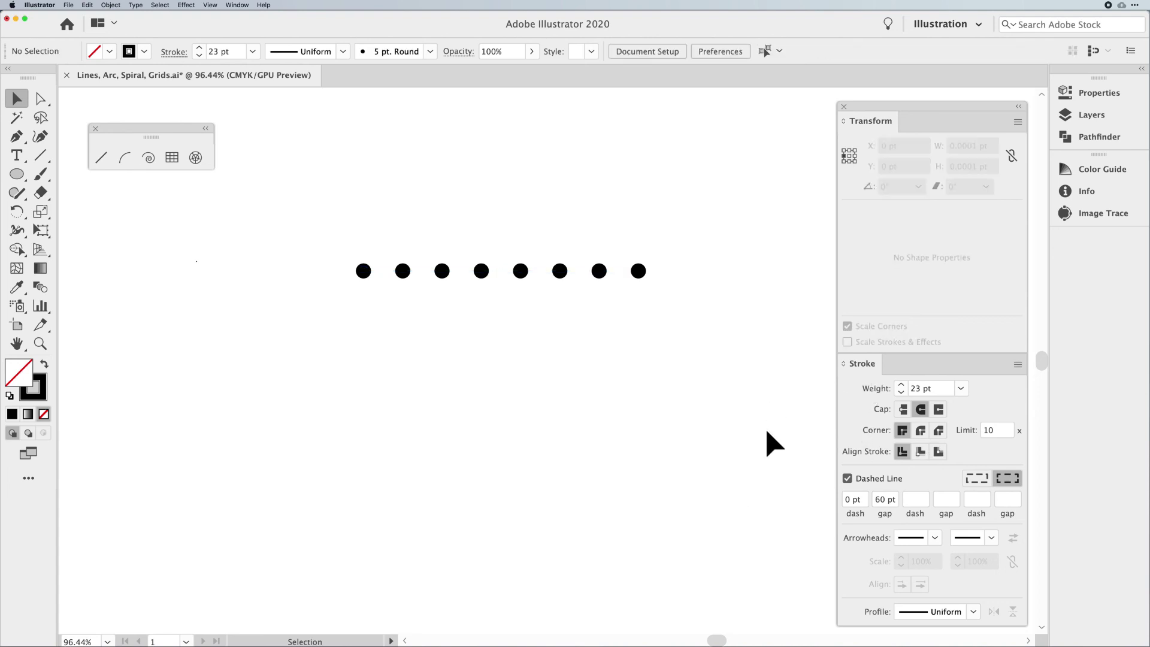